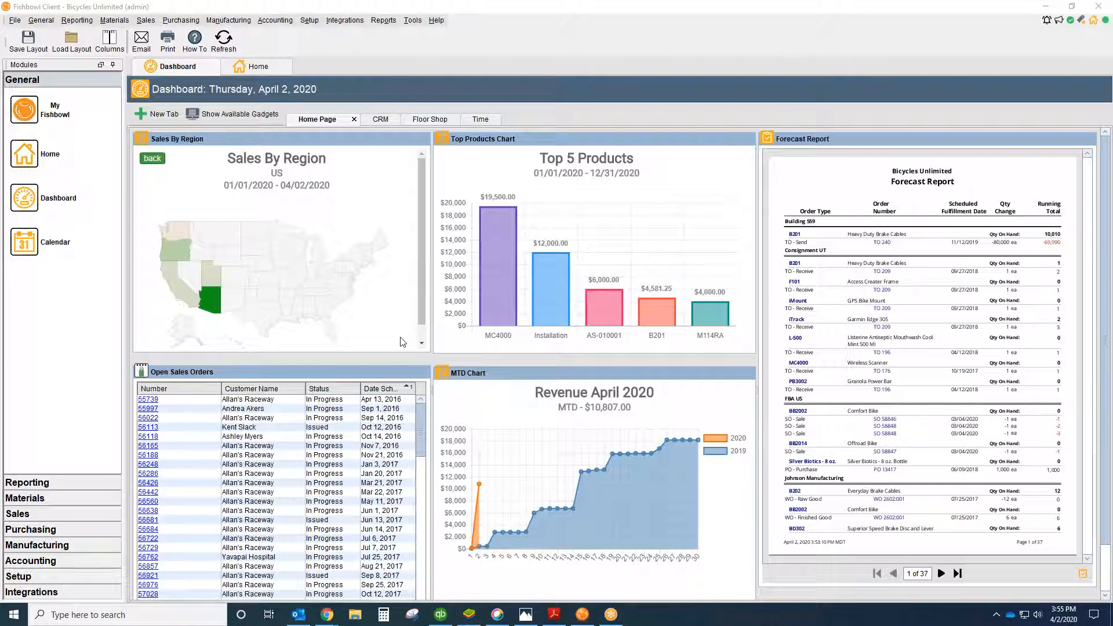
- Review the dashboard gadgets: Sales By Region, Top 5 Products, open orders, April 2020 revenue and forecast
mouse_move(327, 615)
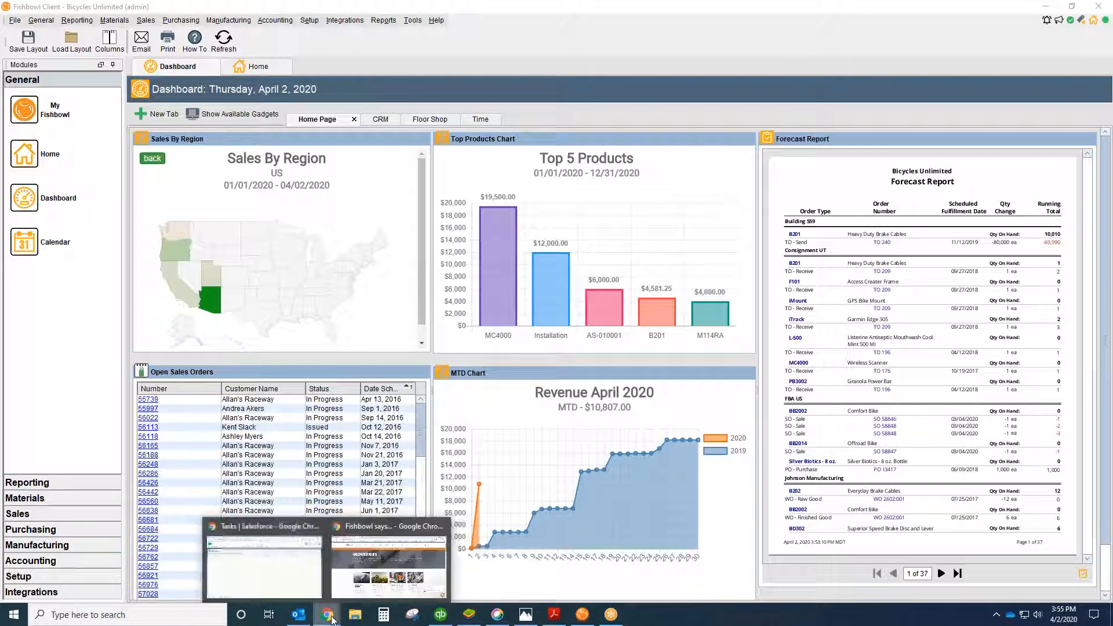
left_click(366, 572)
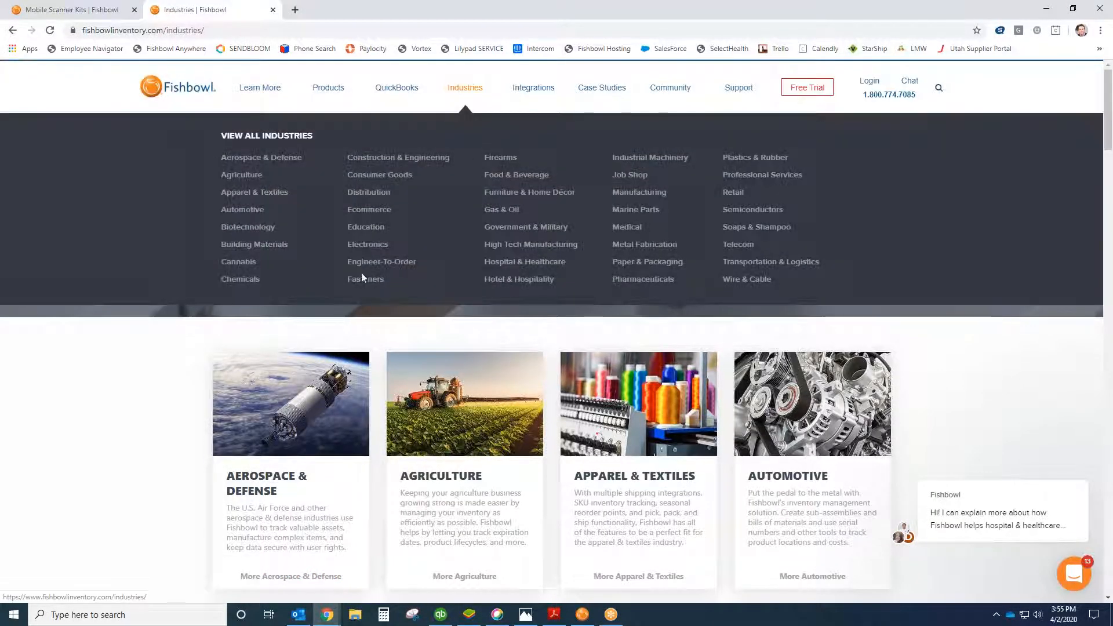
scroll(141, 443, "down", 2)
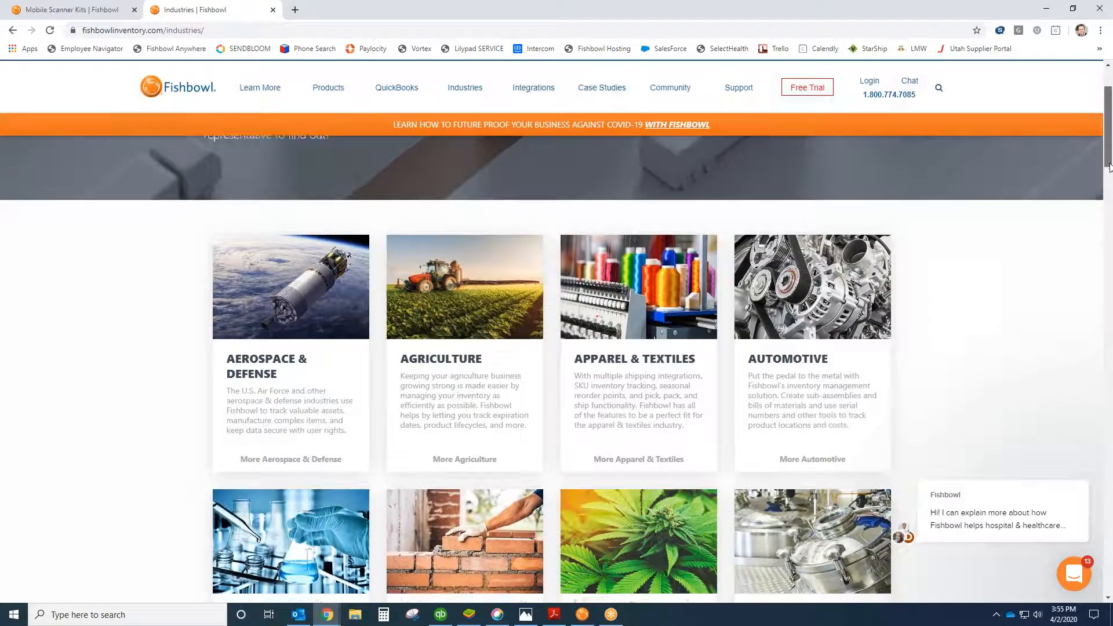
scroll(1108, 194, "down", 2)
left_click_drag(1108, 185, 1109, 218)
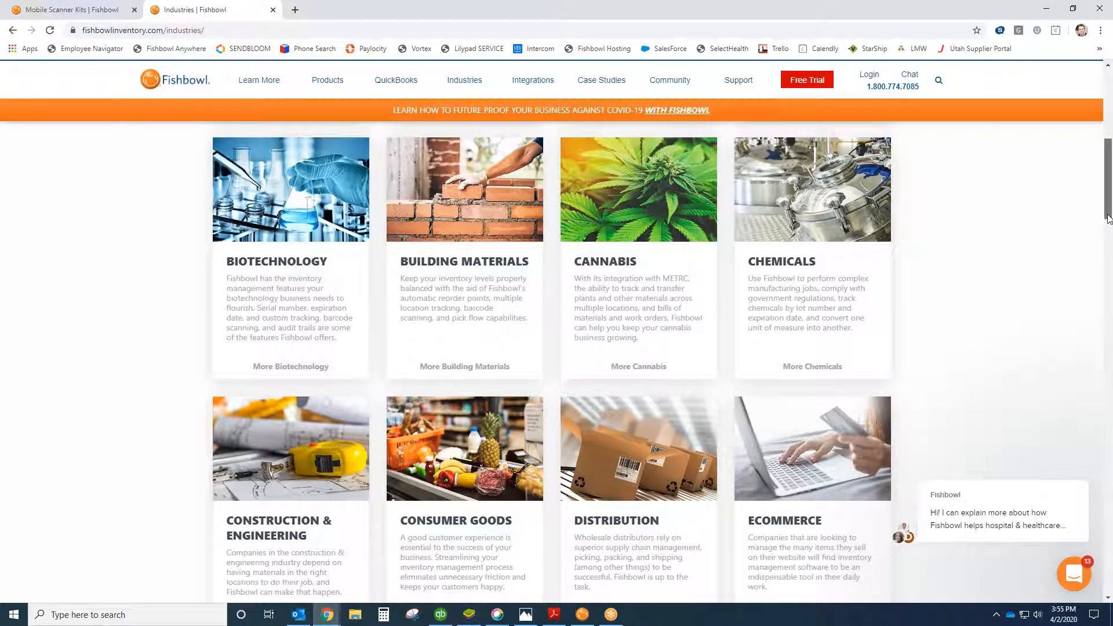
left_click_drag(1108, 219, 1109, 283)
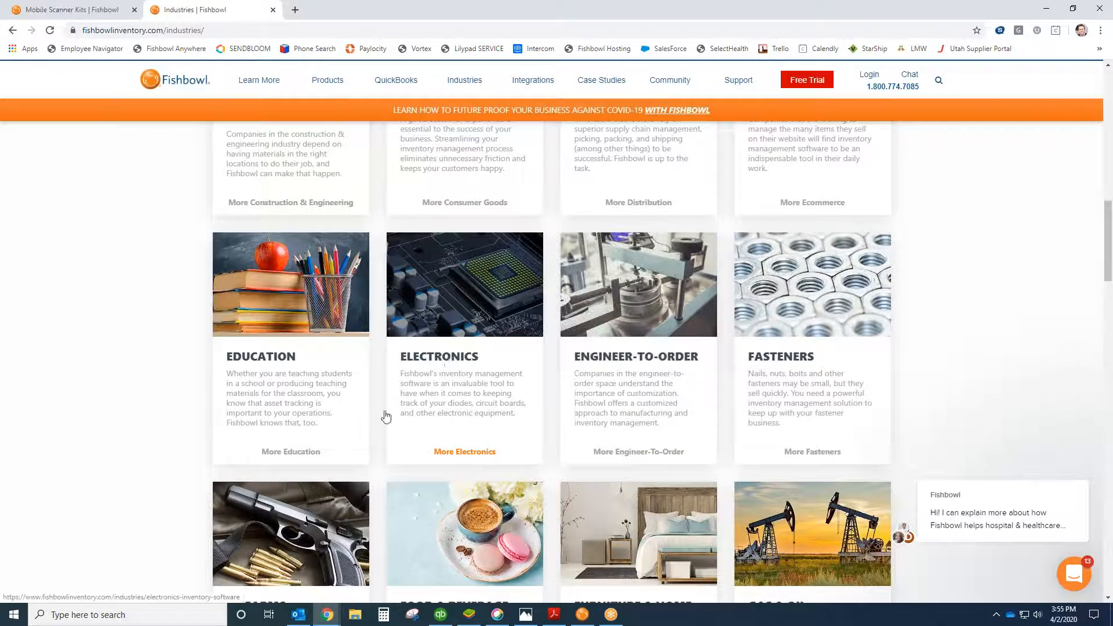
scroll(481, 322, "down", 3)
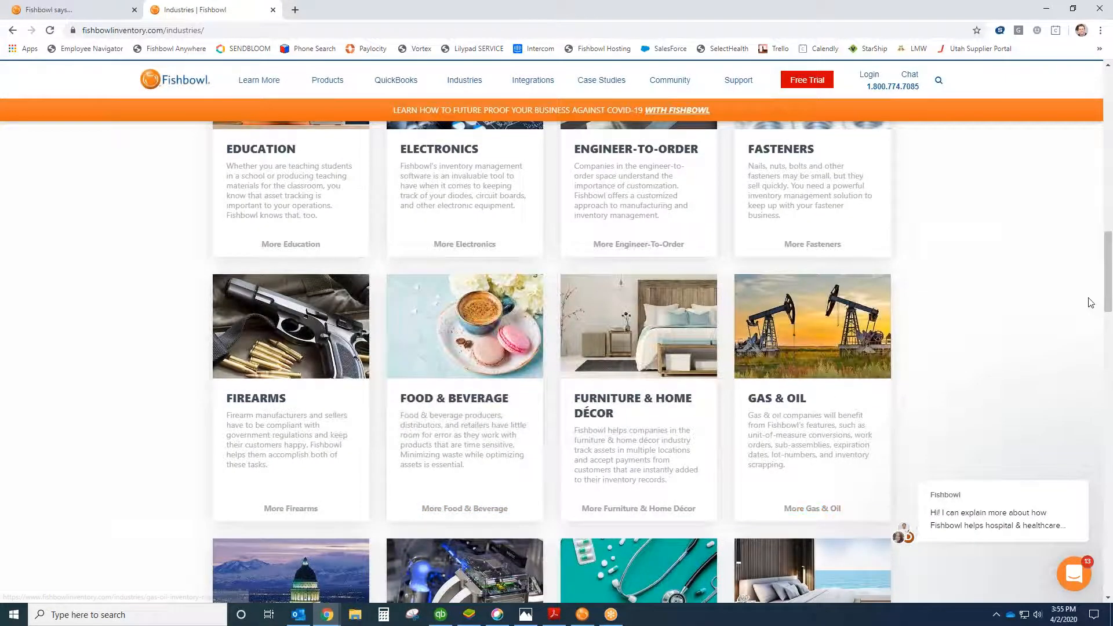
left_click_drag(1109, 310, 1109, 360)
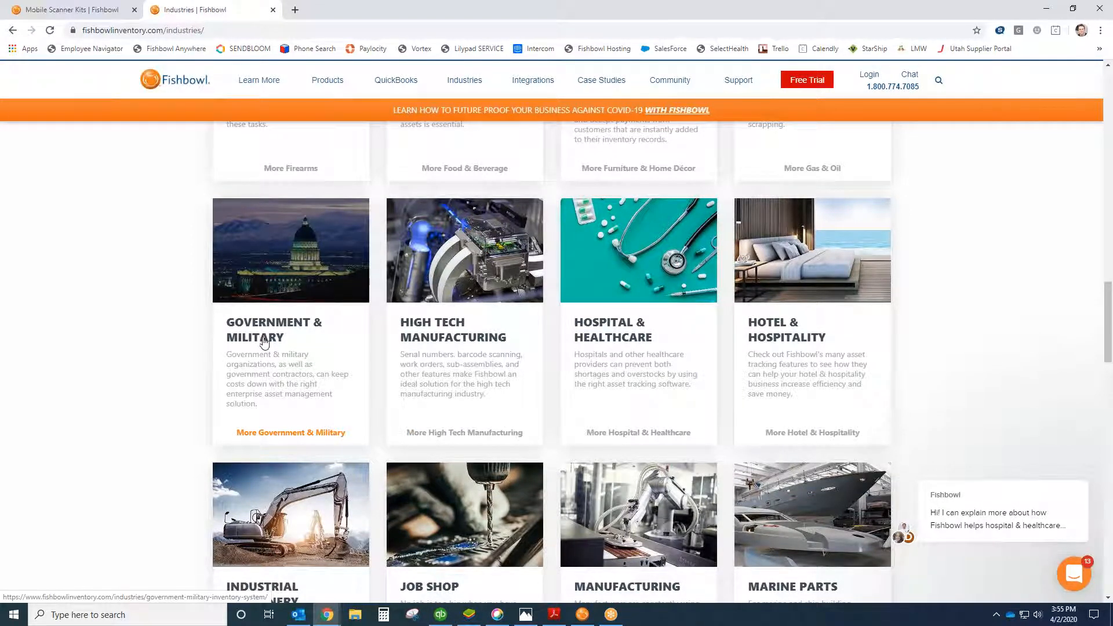
left_click_drag(1109, 319, 1109, 362)
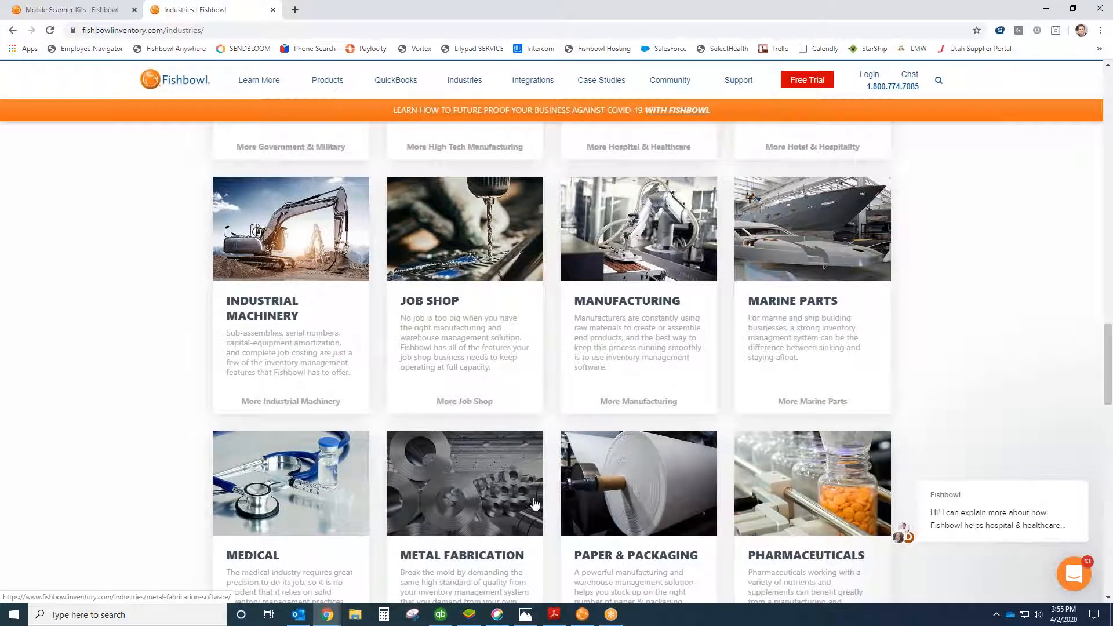
left_click_drag(1109, 360, 1101, 458)
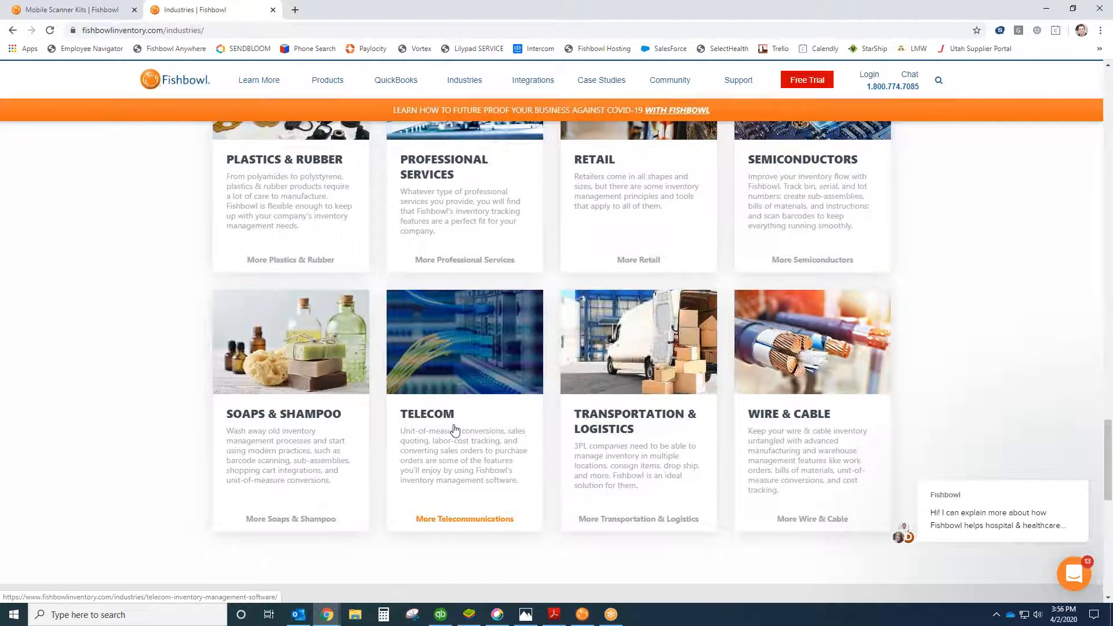
left_click(582, 614)
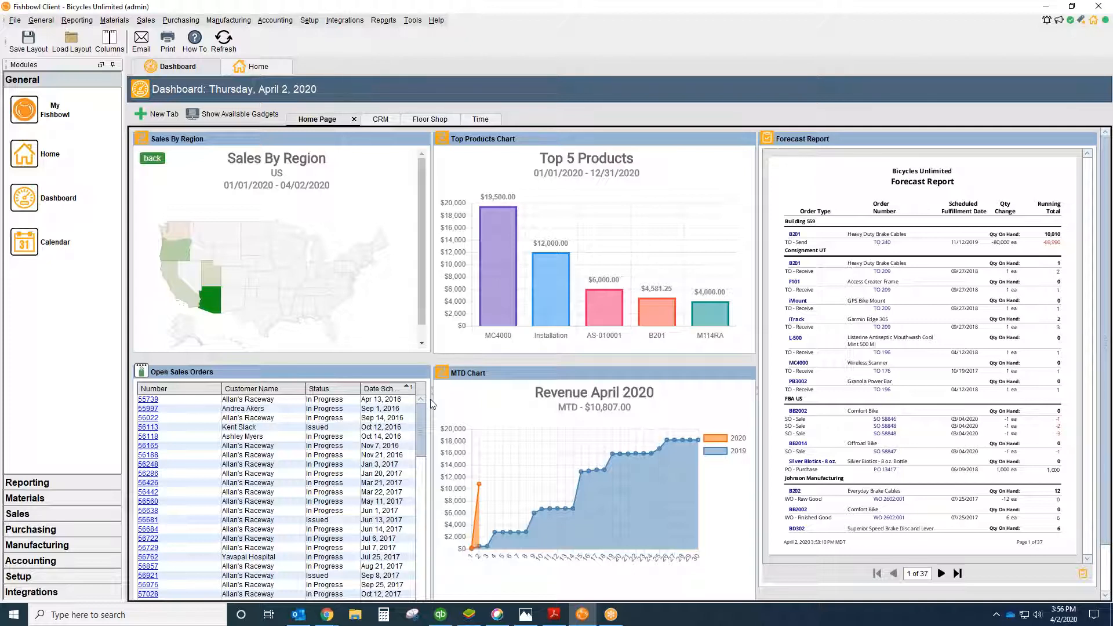
- View the QuickBooks and Xero connections under Accounting Integration's Configure tab, then return Home
left_click(81, 561)
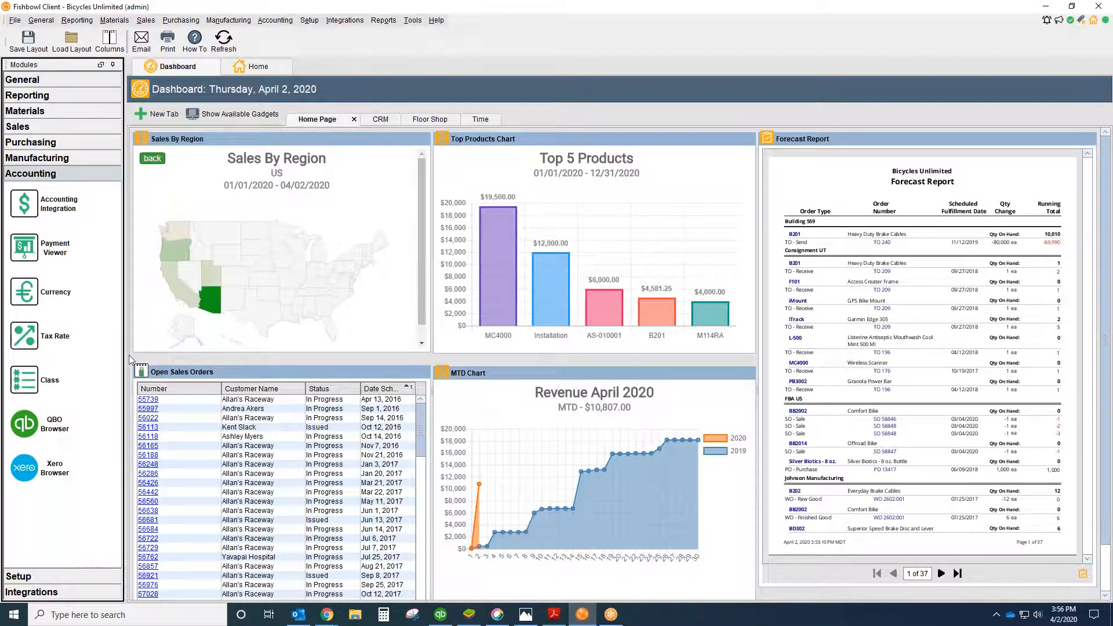
left_click(59, 204)
left_click(211, 110)
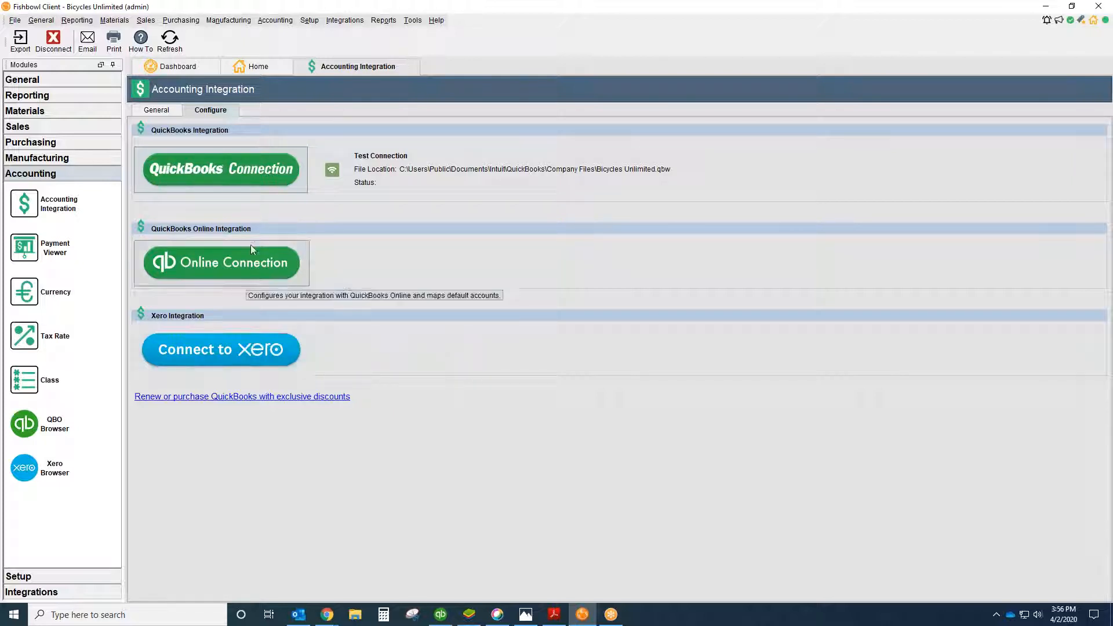
left_click(266, 68)
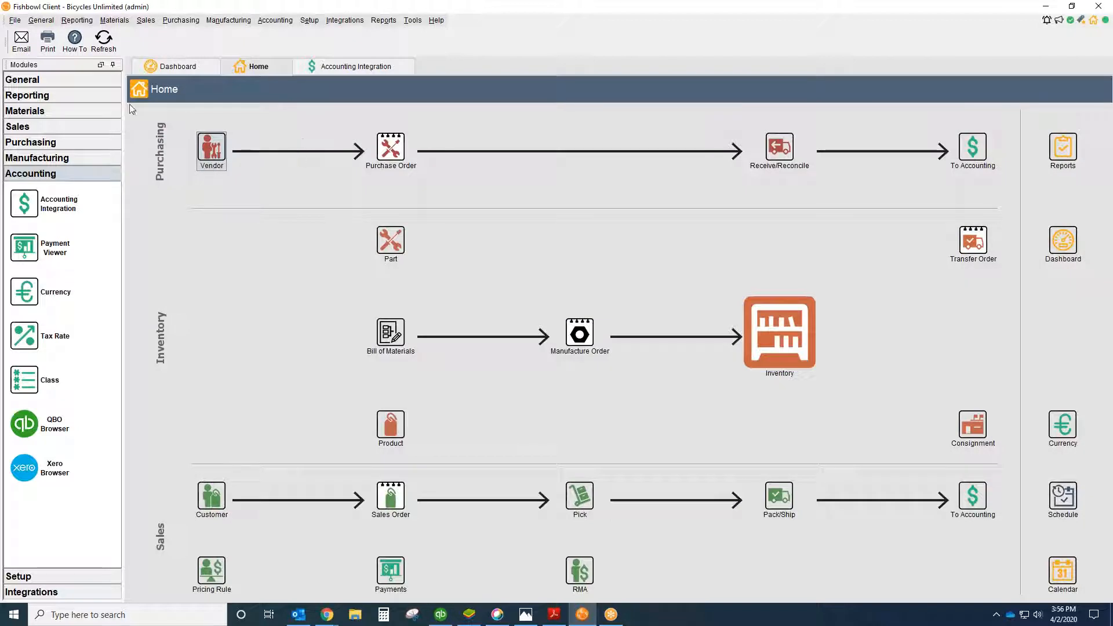
- Show the Materials modules and highlight the purchasing flow from Purchase Order to To Accounting, then erase it
left_click(76, 110)
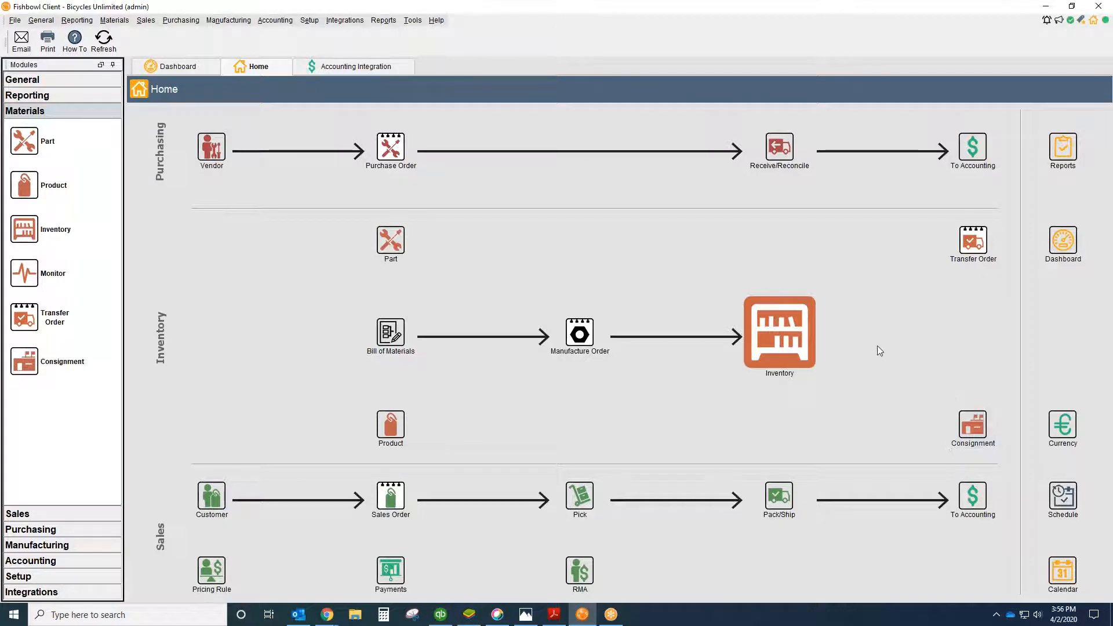
left_click(4, 486)
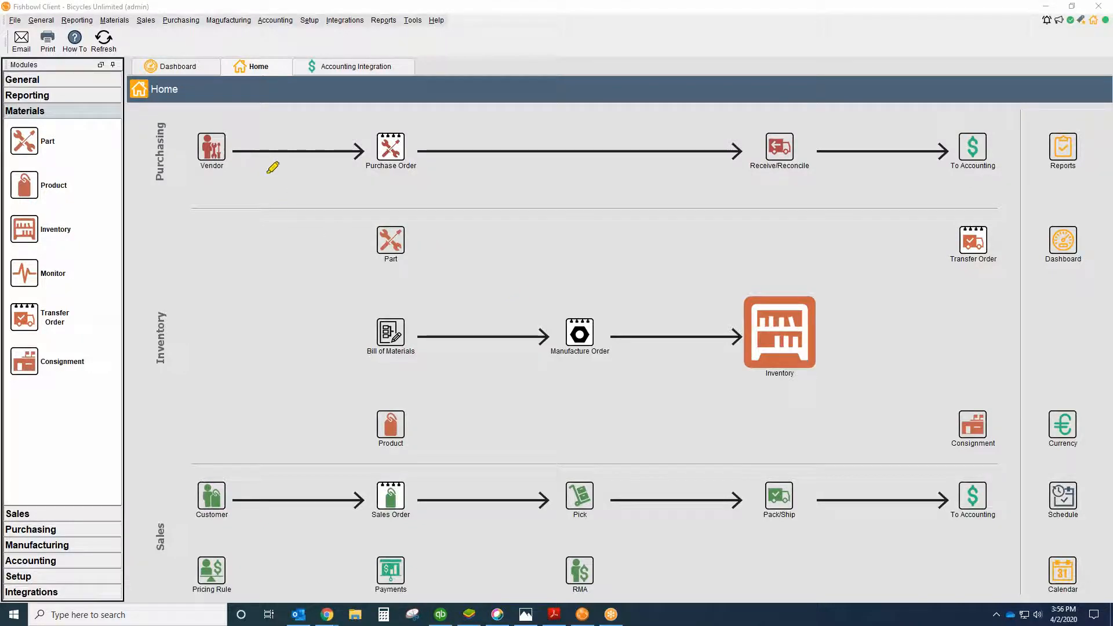
mouse_move(388, 123)
left_mouse_down()
mouse_move(366, 154)
mouse_move(429, 143)
left_mouse_up()
left_click_drag(680, 150, 750, 151)
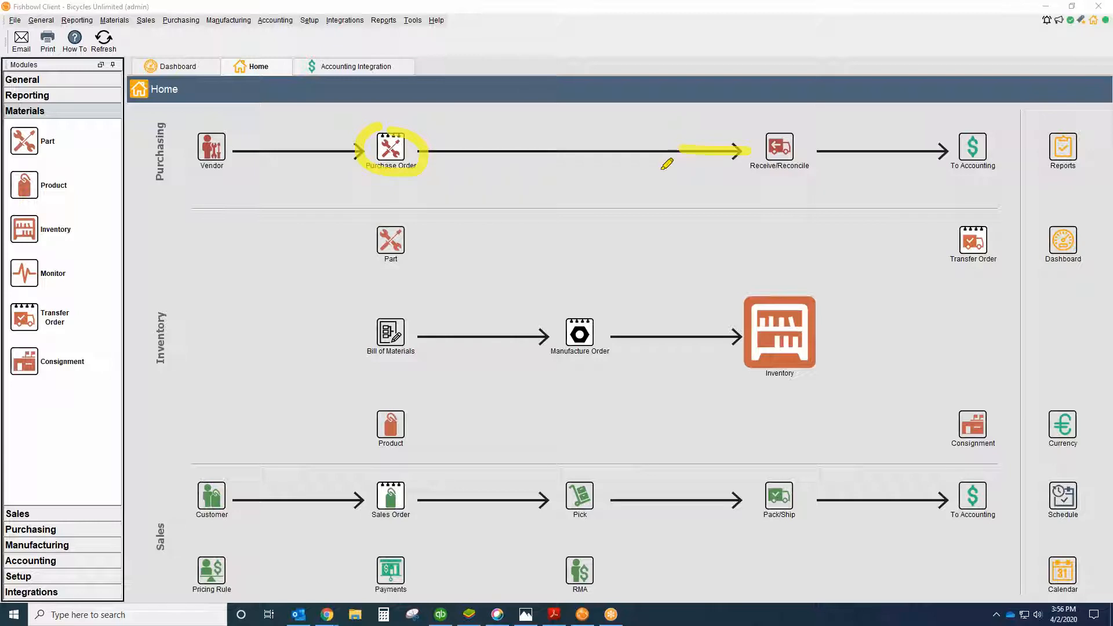
left_click_drag(814, 144, 964, 130)
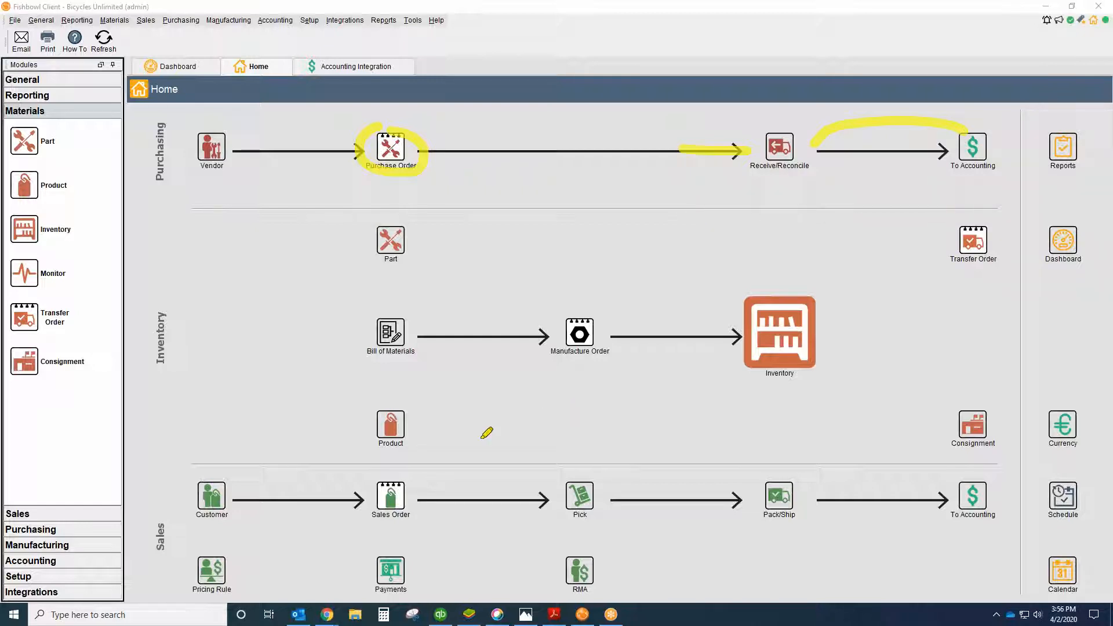
left_click(10, 548)
- Highlight the sales flow from Customer through Sales Order, Pick and Pack/Ship, then clear it
mouse_move(226, 470)
left_mouse_down()
mouse_move(200, 480)
mouse_move(229, 513)
mouse_move(240, 497)
left_mouse_up()
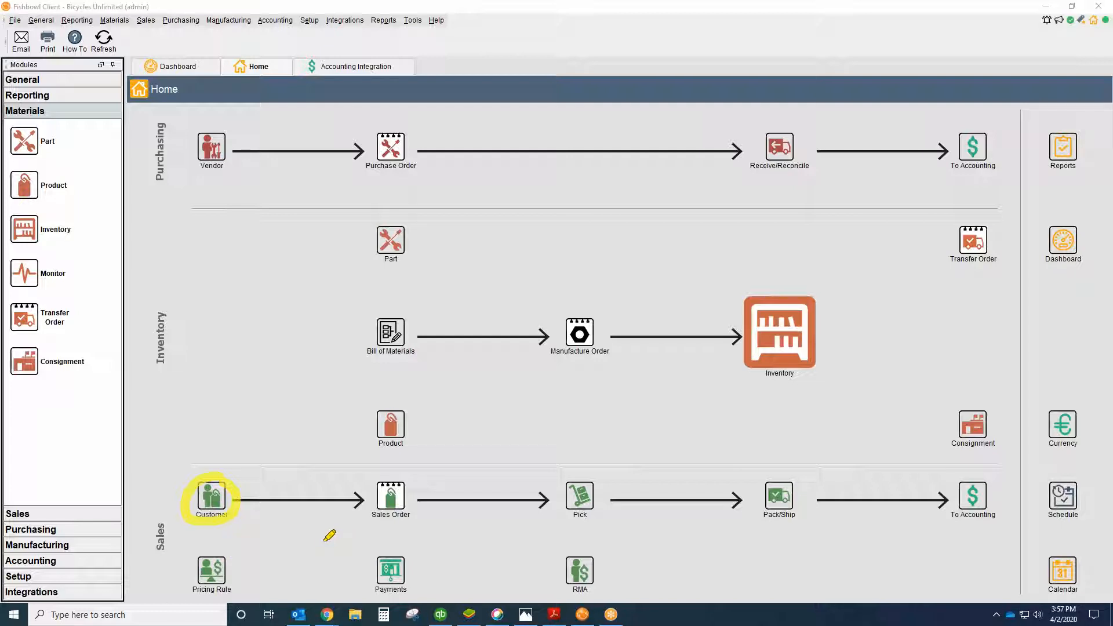
mouse_move(399, 474)
left_mouse_down()
mouse_move(372, 486)
mouse_move(408, 513)
mouse_move(401, 474)
mouse_move(391, 483)
left_mouse_up()
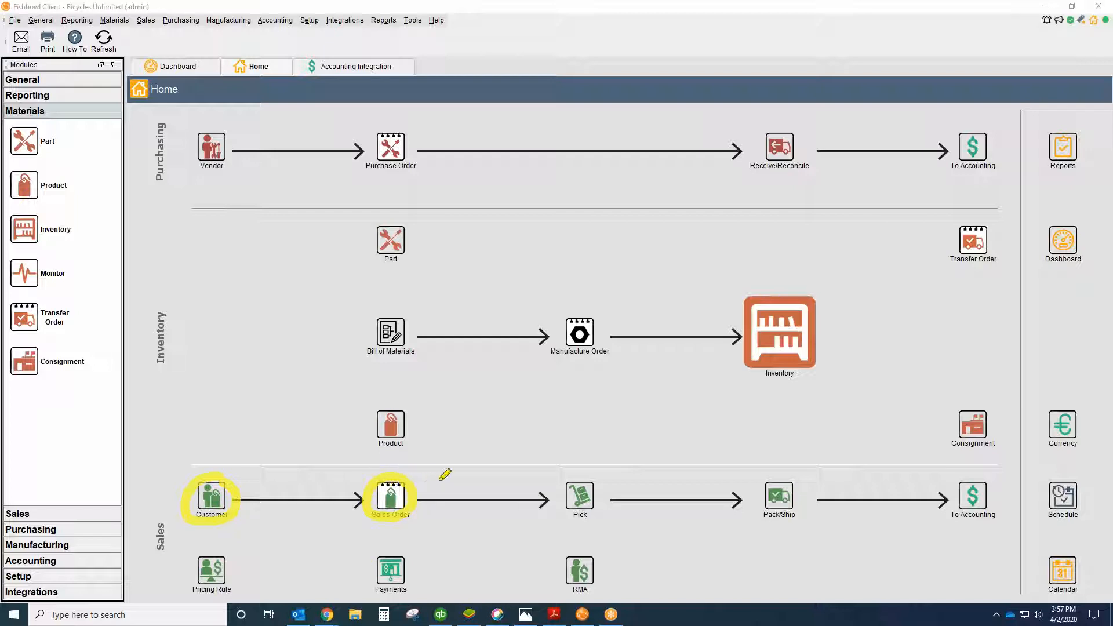
left_click_drag(454, 497, 548, 499)
left_click_drag(638, 498, 943, 488)
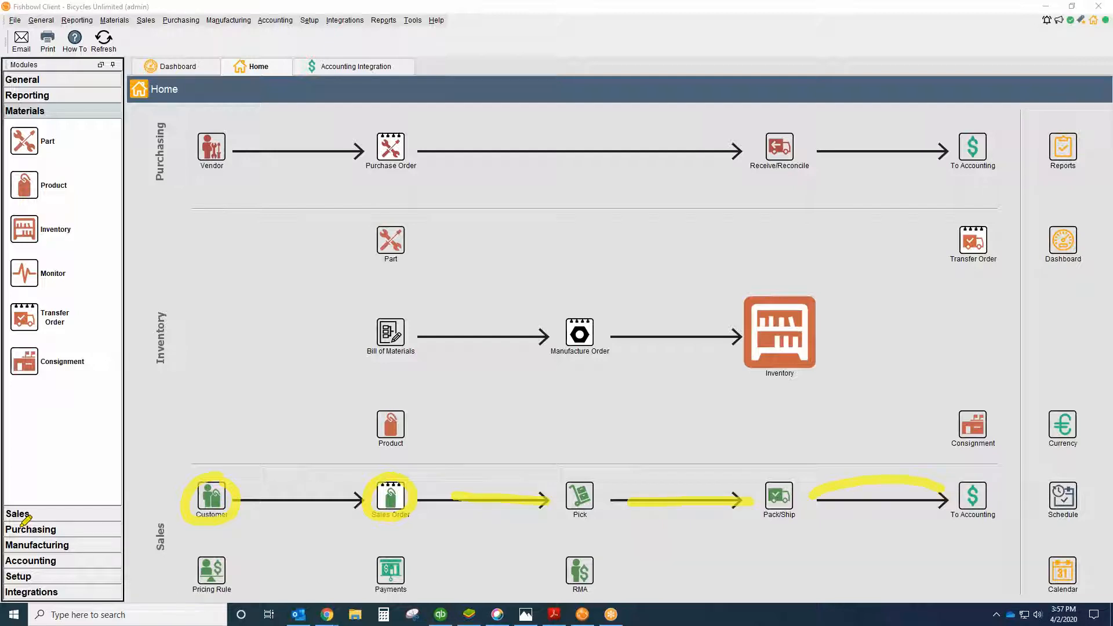
key("Escape")
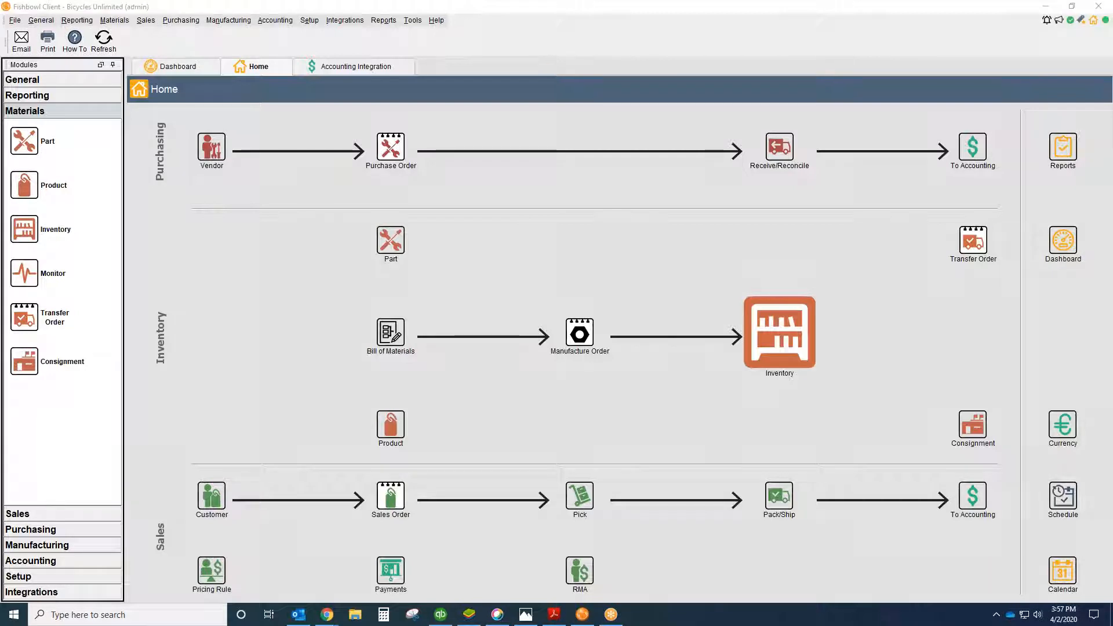
mouse_move(407, 214)
left_mouse_down()
mouse_move(367, 238)
mouse_move(423, 258)
mouse_move(418, 219)
mouse_move(408, 219)
left_mouse_up()
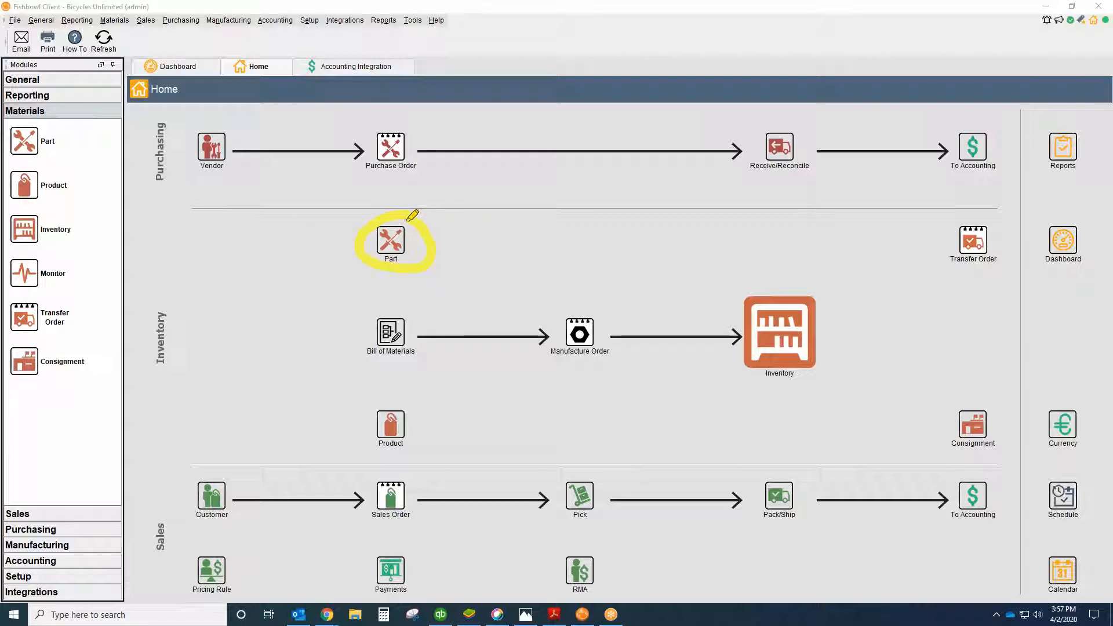
right_click(31, 455)
mouse_move(394, 311)
left_mouse_down()
mouse_move(384, 355)
mouse_move(407, 313)
mouse_move(393, 312)
left_mouse_up()
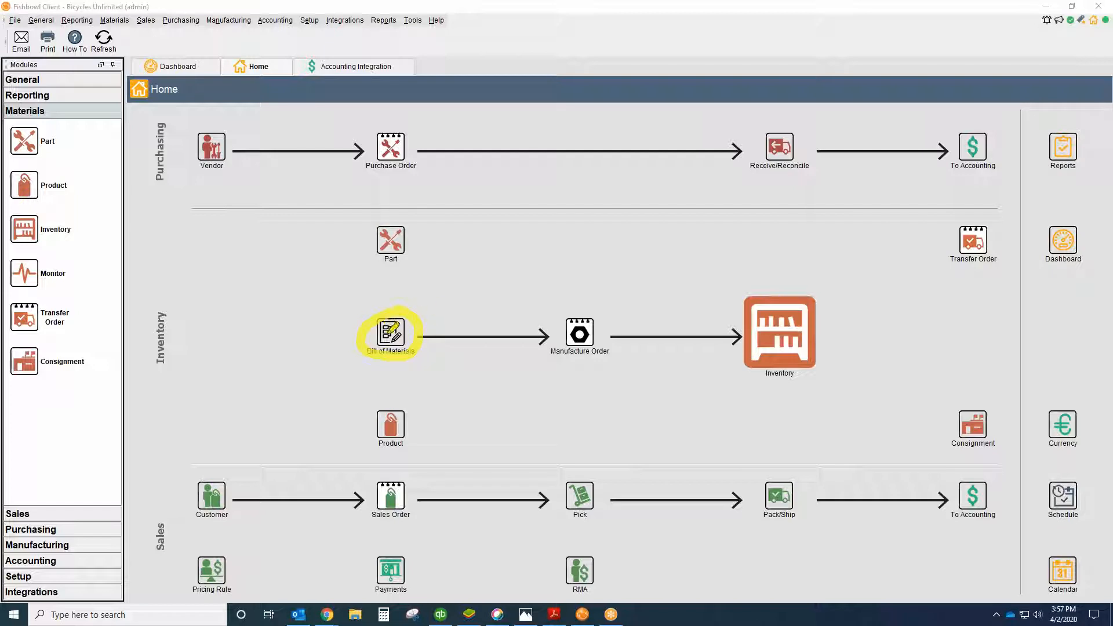
left_click_drag(440, 343, 546, 344)
left_click_drag(638, 343, 747, 335)
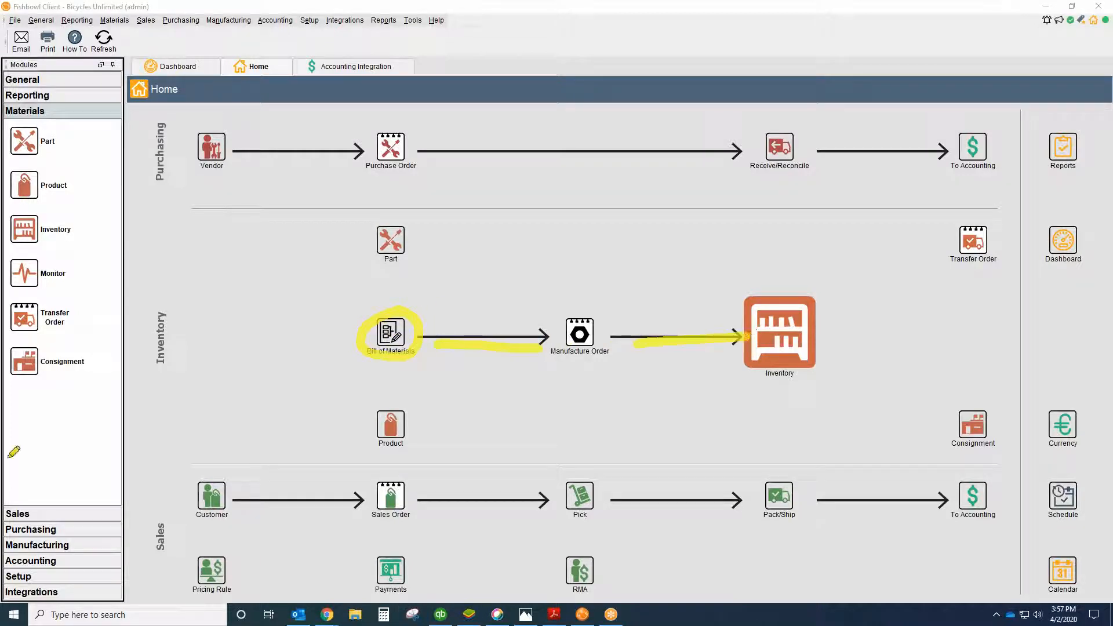
key("Escape")
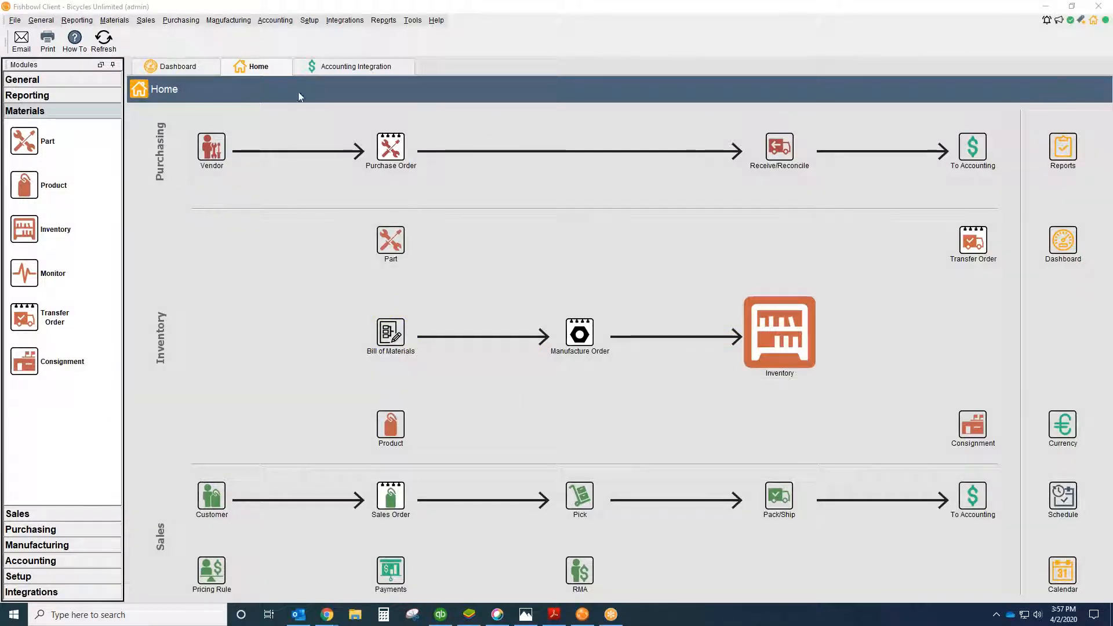
- Search parts for 'b2' in the Part module and open B202 Everyday Brake Cables
left_click(61, 142)
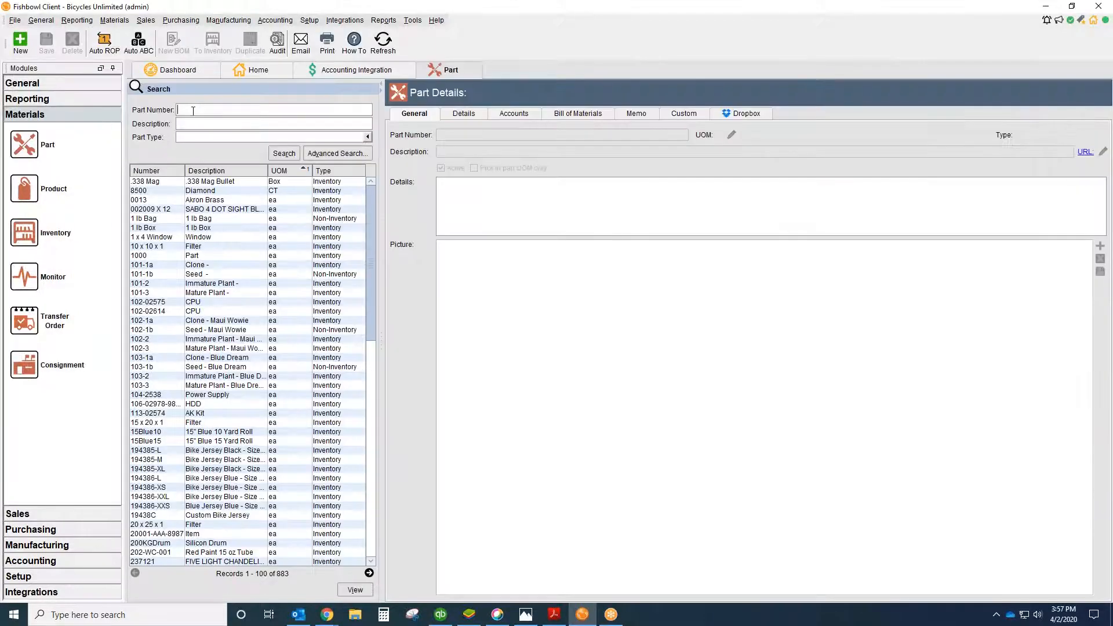
type("b2")
key("Return")
left_click(162, 199)
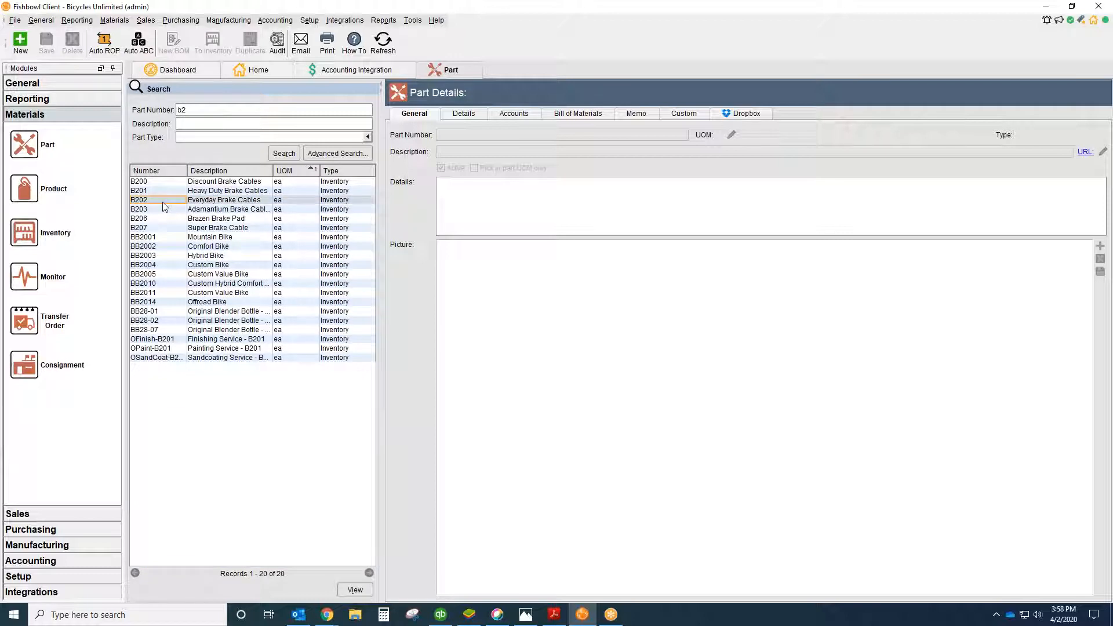
- Clear the search to list all parts, then expand the Sales, Purchasing and Accounting module groups
left_click_drag(221, 109, 158, 111)
key("BackSpace")
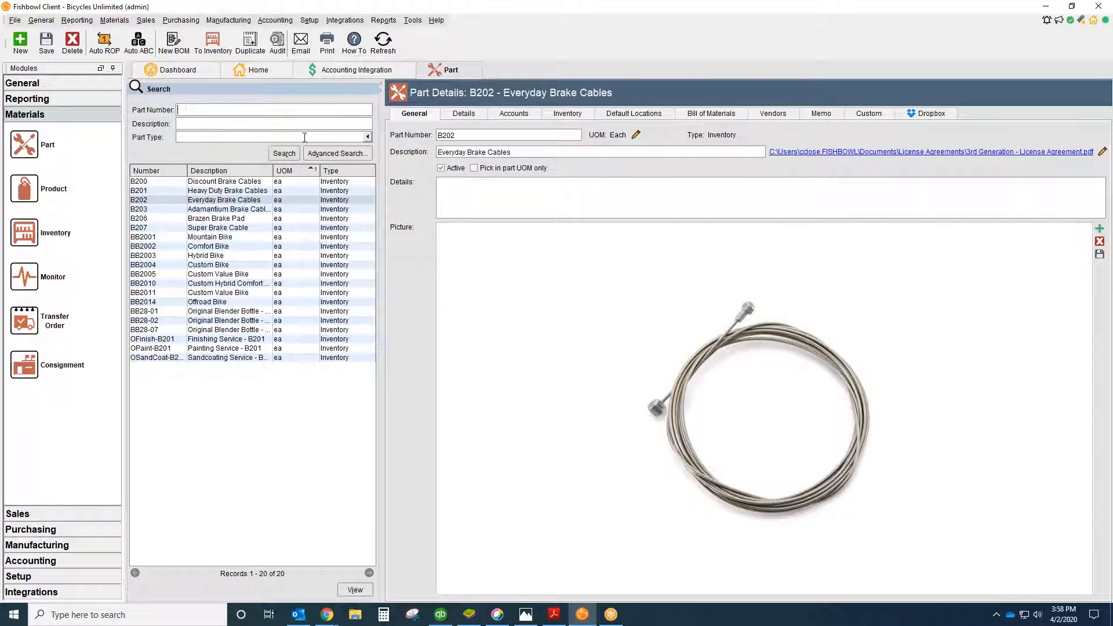
left_click(284, 154)
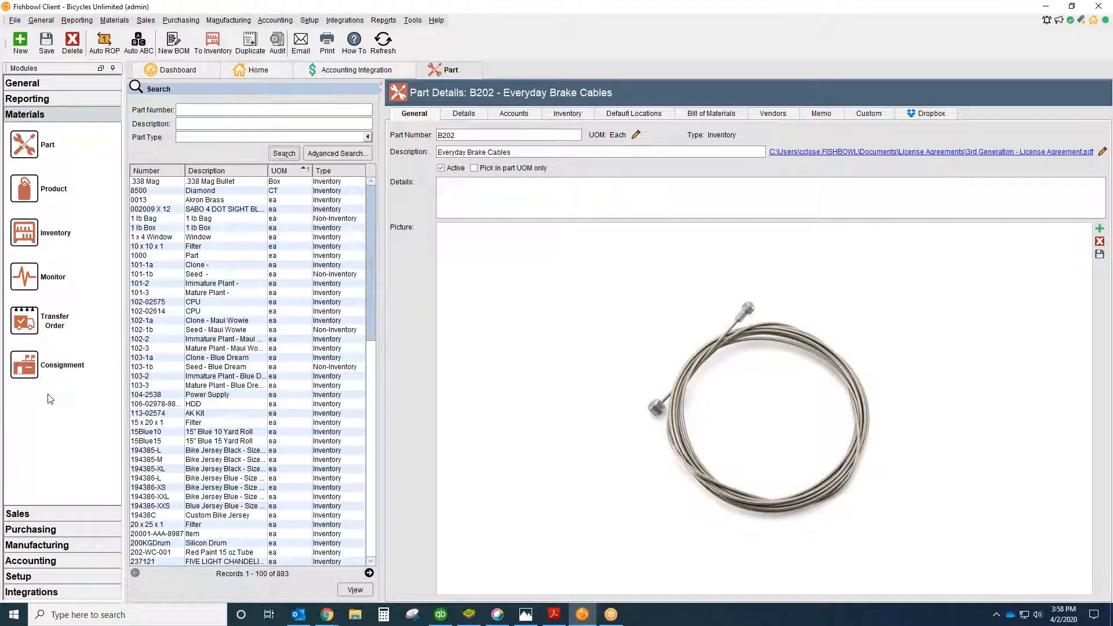
left_click(62, 516)
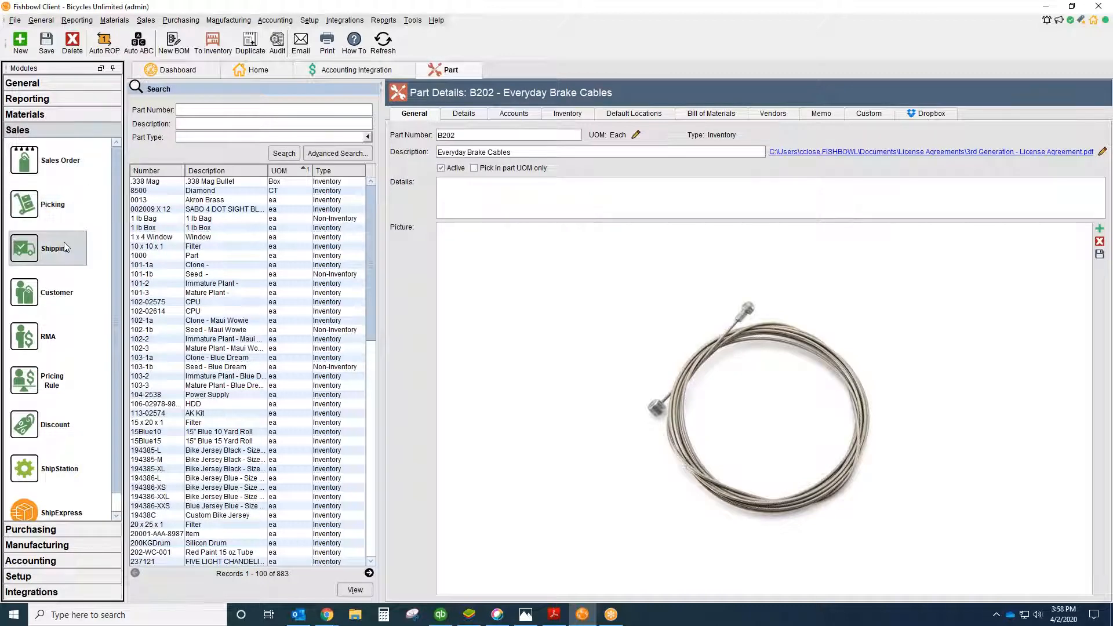
left_click(70, 530)
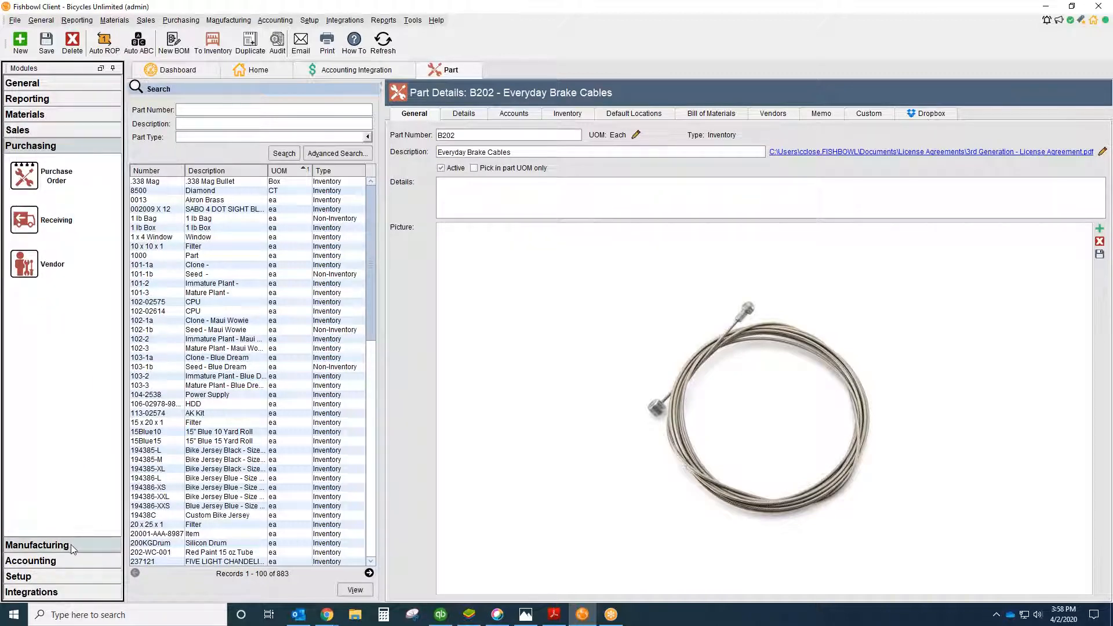
left_click(67, 562)
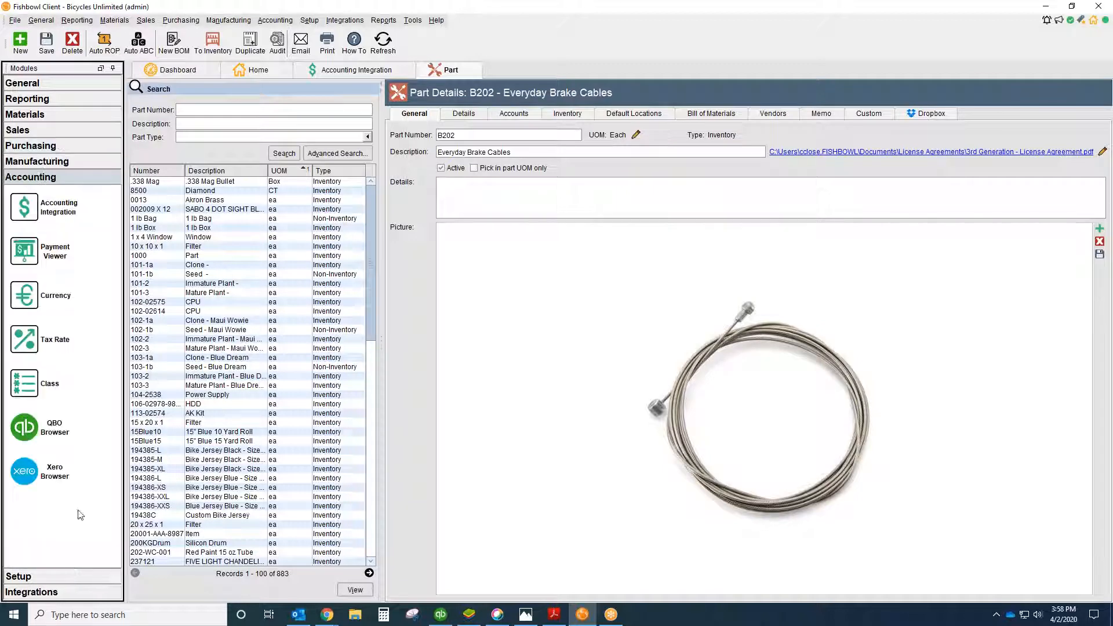
- Export all 117 records to the accounting system, confirm the result, and close Accounting Integration
left_click(70, 215)
left_click(168, 110)
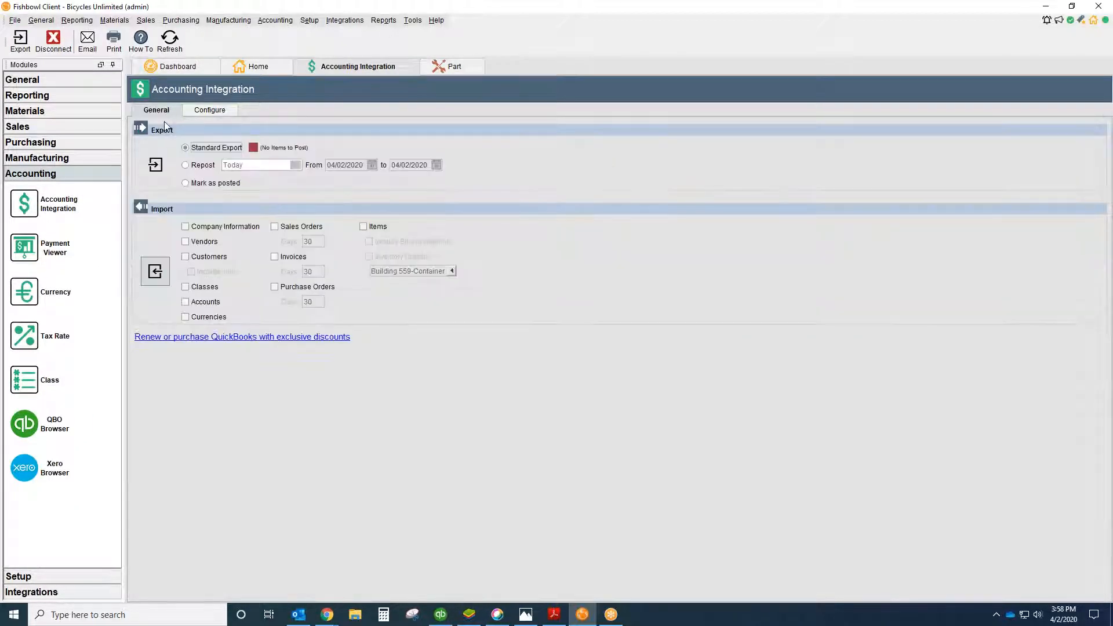
left_click(159, 168)
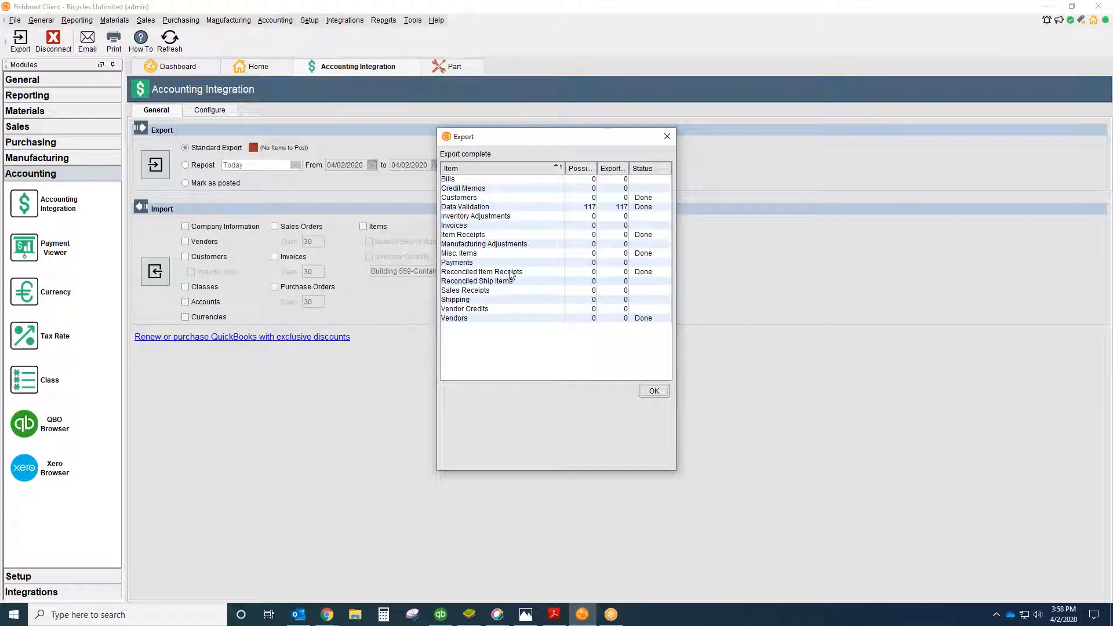
left_click(654, 391)
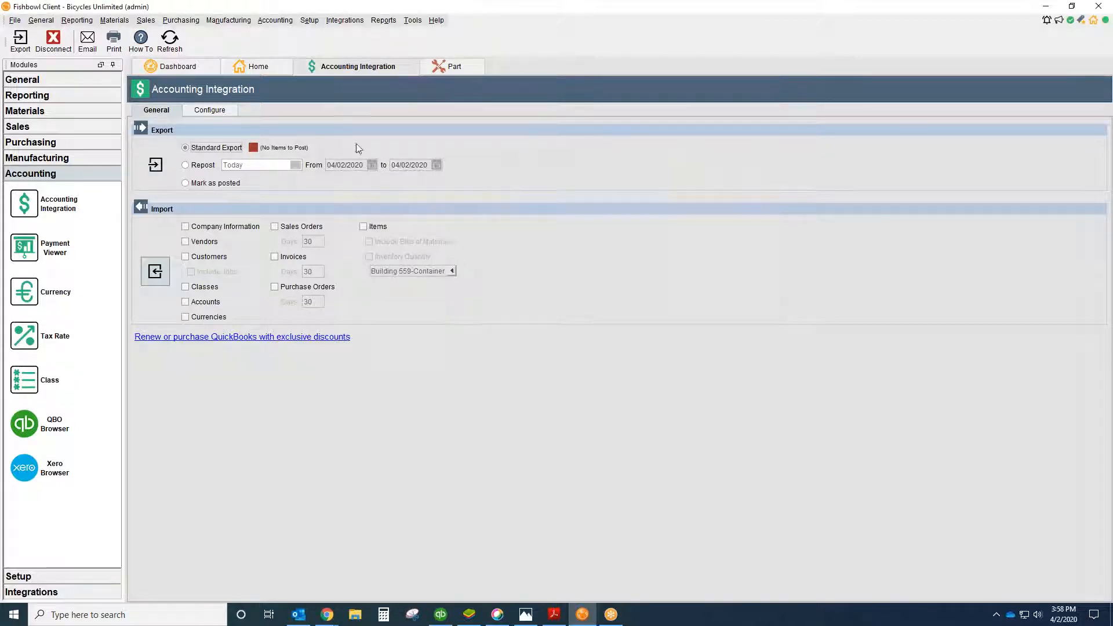
left_click(412, 66)
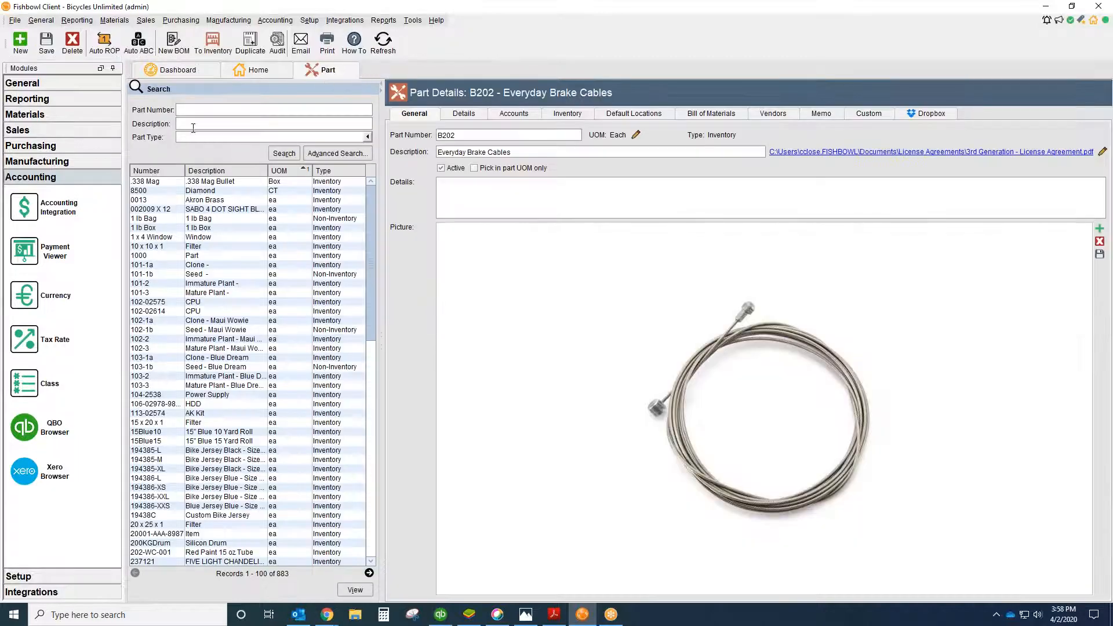
- Review B202's vendors and inventory, emphasizing 52 Available For Sale plus On Hand and Allocated quantities
left_click(74, 114)
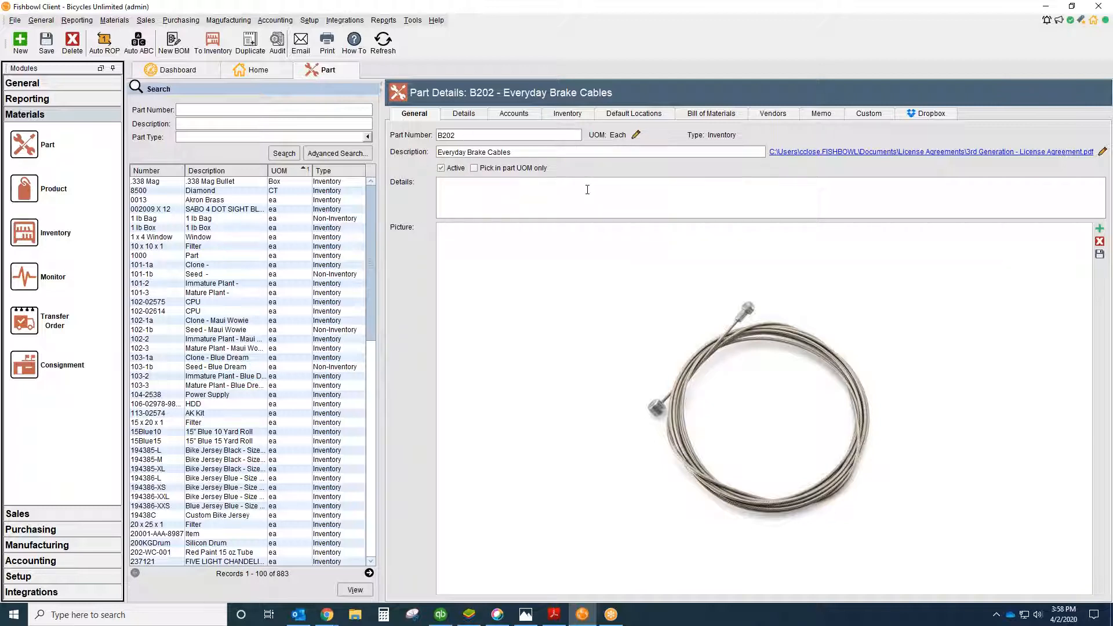
left_click(780, 115)
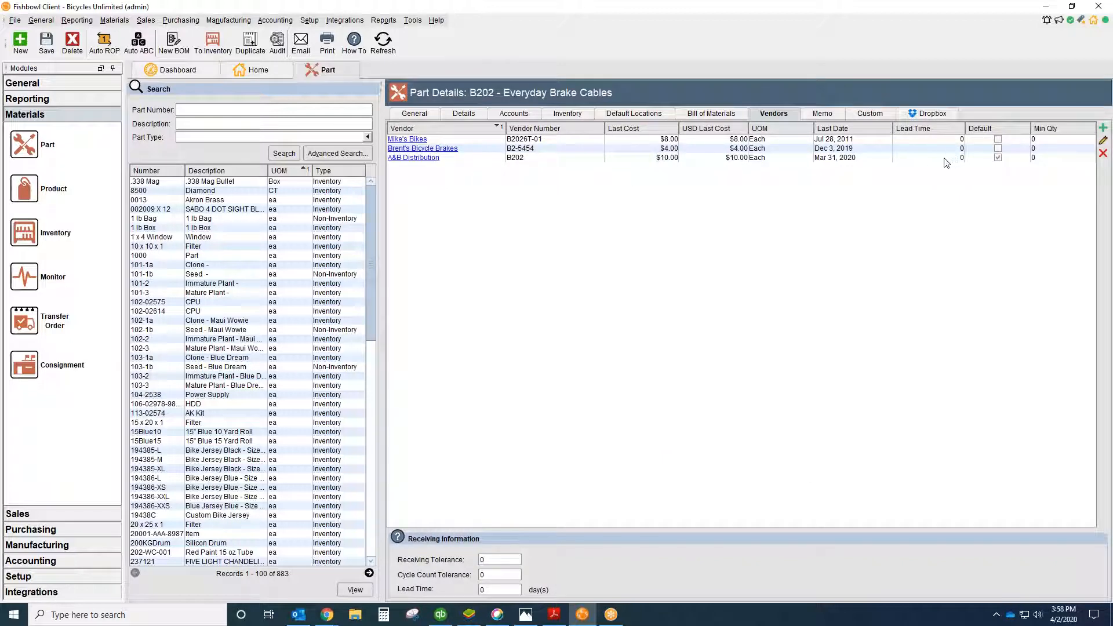
left_click(567, 115)
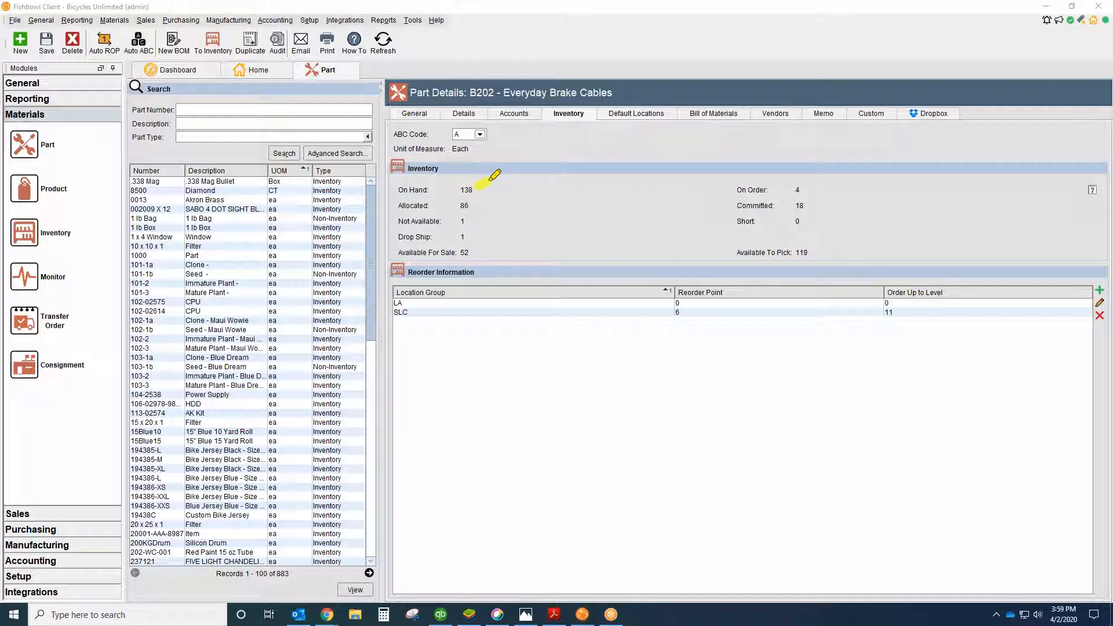
left_click_drag(489, 238, 495, 253)
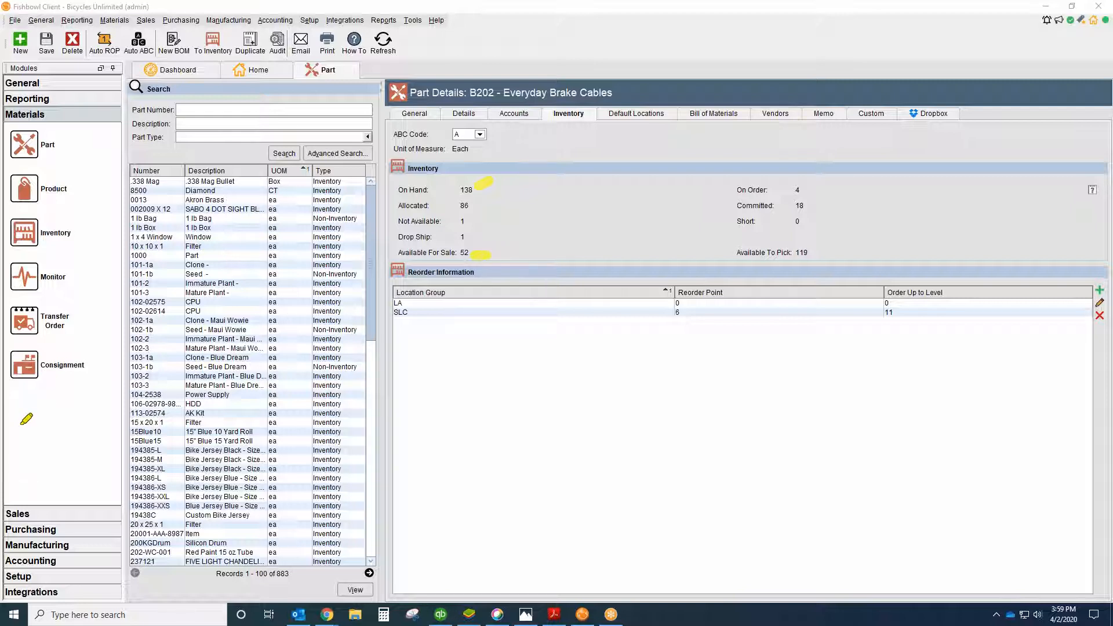
mouse_move(432, 194)
left_mouse_down()
mouse_move(384, 209)
mouse_move(502, 204)
mouse_move(413, 188)
left_mouse_up()
- Check B202's quantity breakdown by location group, then go back to its General details
left_click(1094, 192)
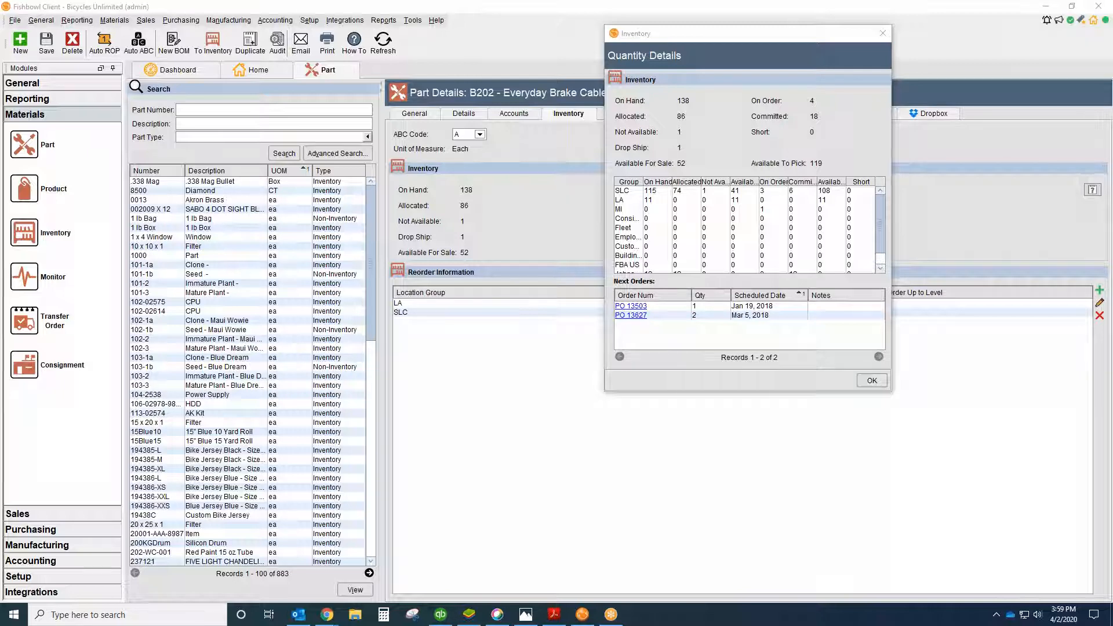
left_click(883, 33)
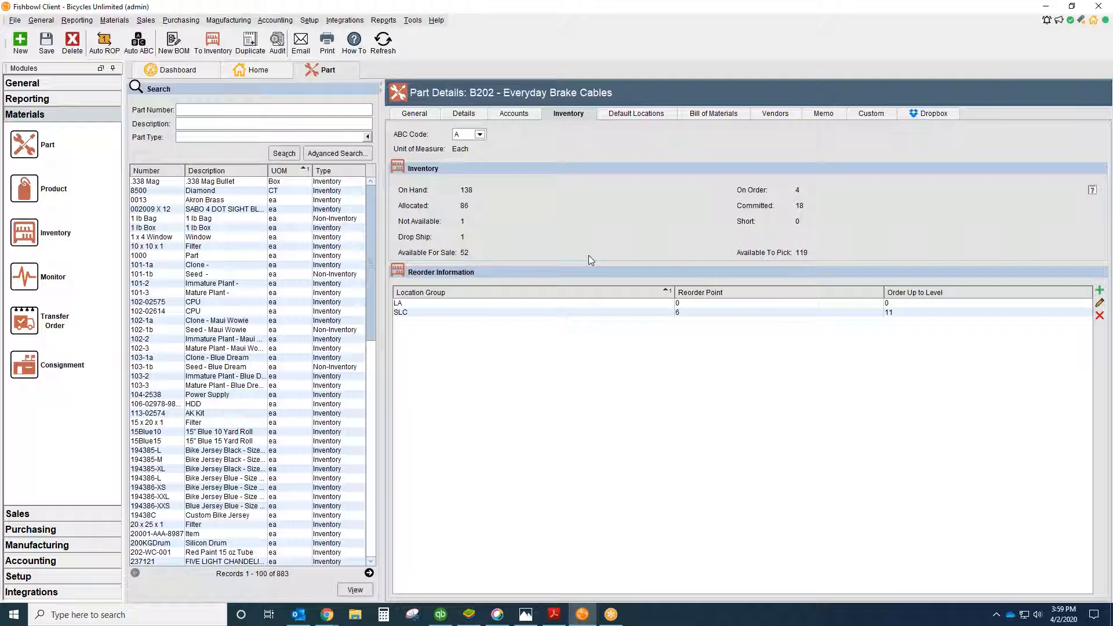
left_click(414, 114)
- Generate a Forecast report by Quantity grouped by Week, and enlarge the table view
left_click(81, 103)
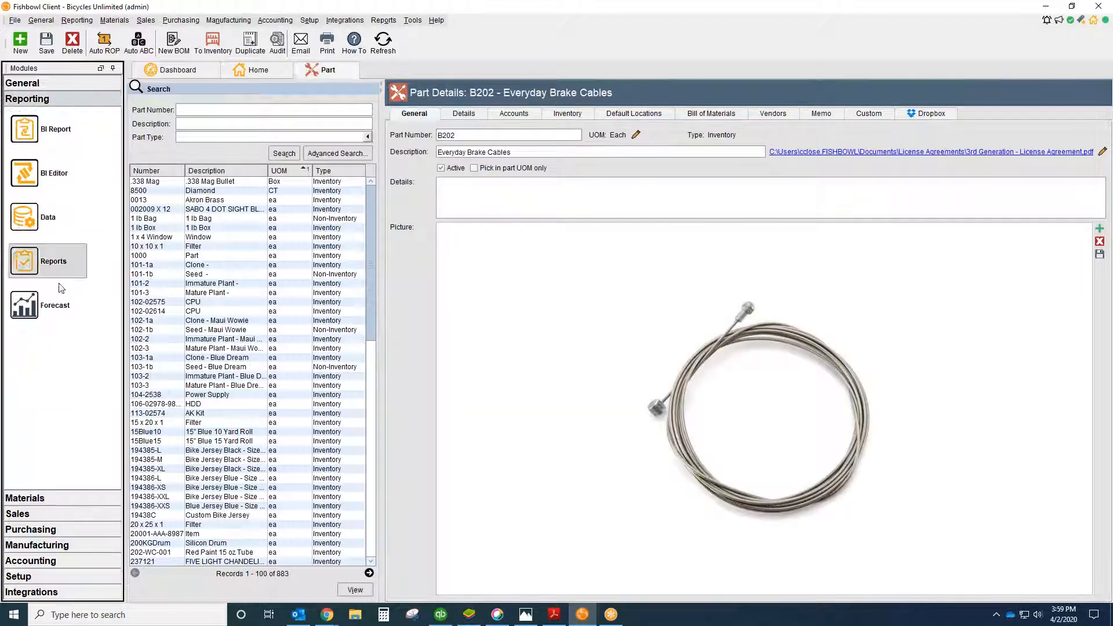
left_click(55, 313)
left_click(187, 114)
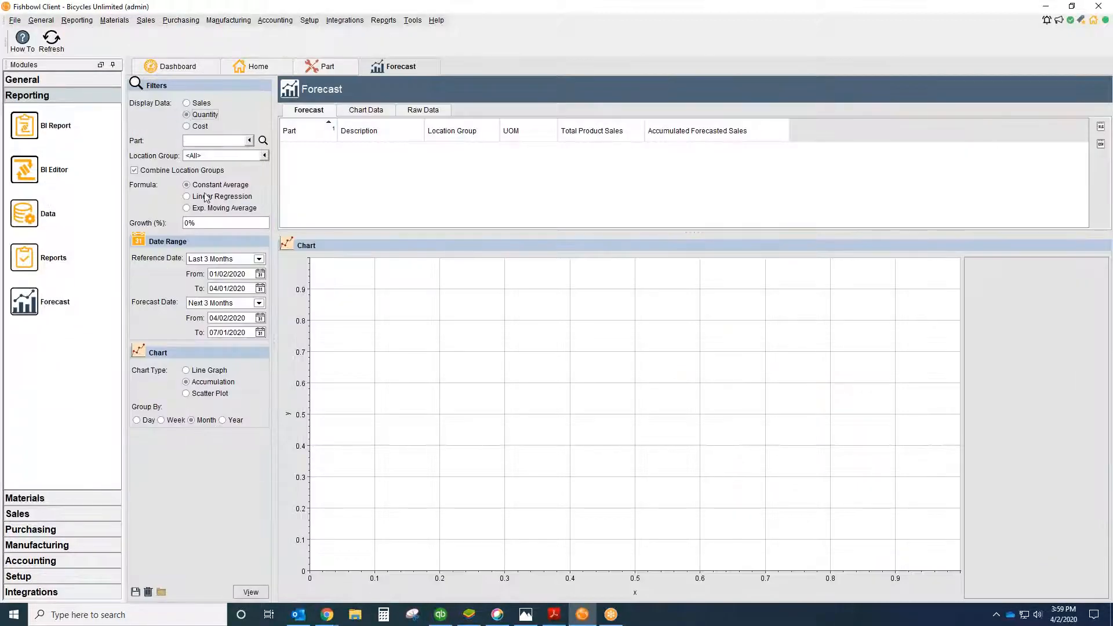
left_click(162, 420)
left_click(256, 591)
left_click_drag(470, 232, 470, 278)
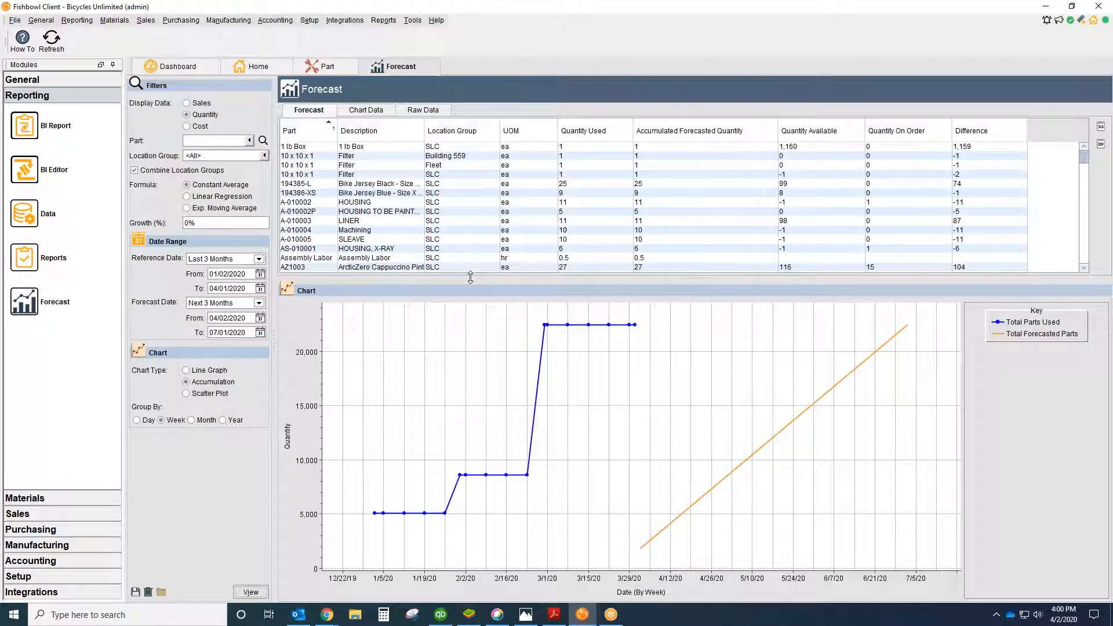
- Check B202's SLC reorder point on the Inventory tab, then list Purchasing modules beside General details
left_click(325, 69)
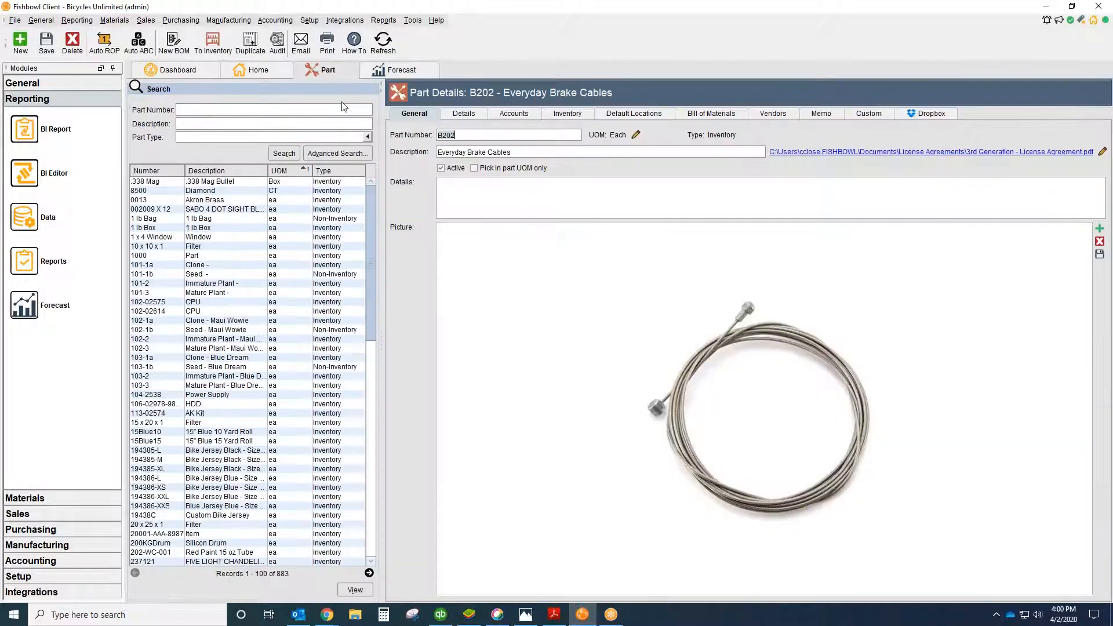
left_click(567, 114)
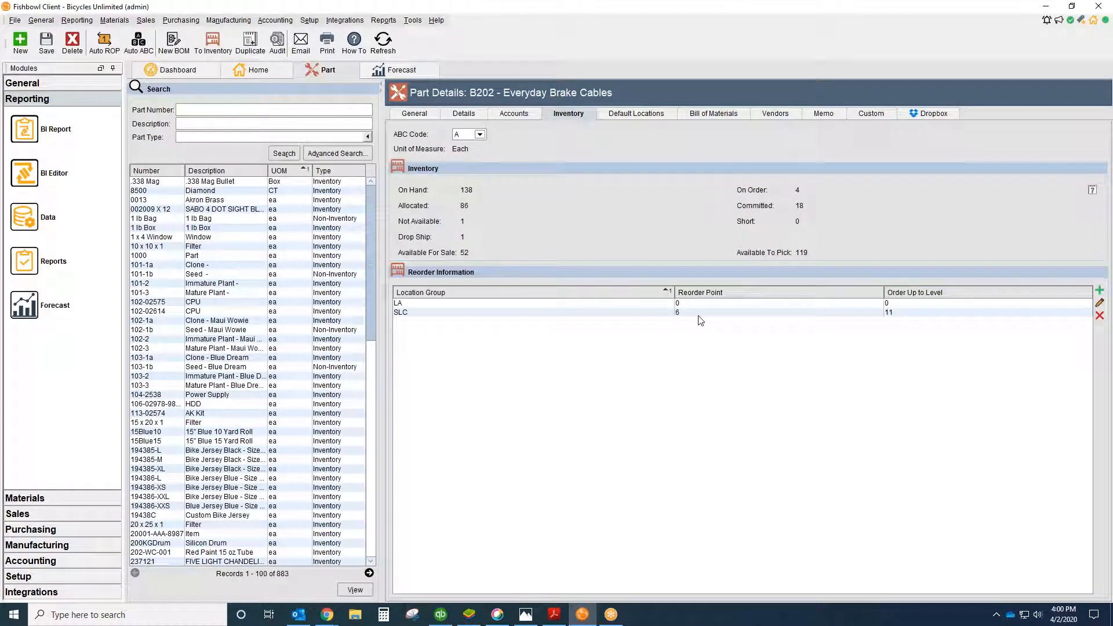
left_click(699, 304)
left_click(698, 314)
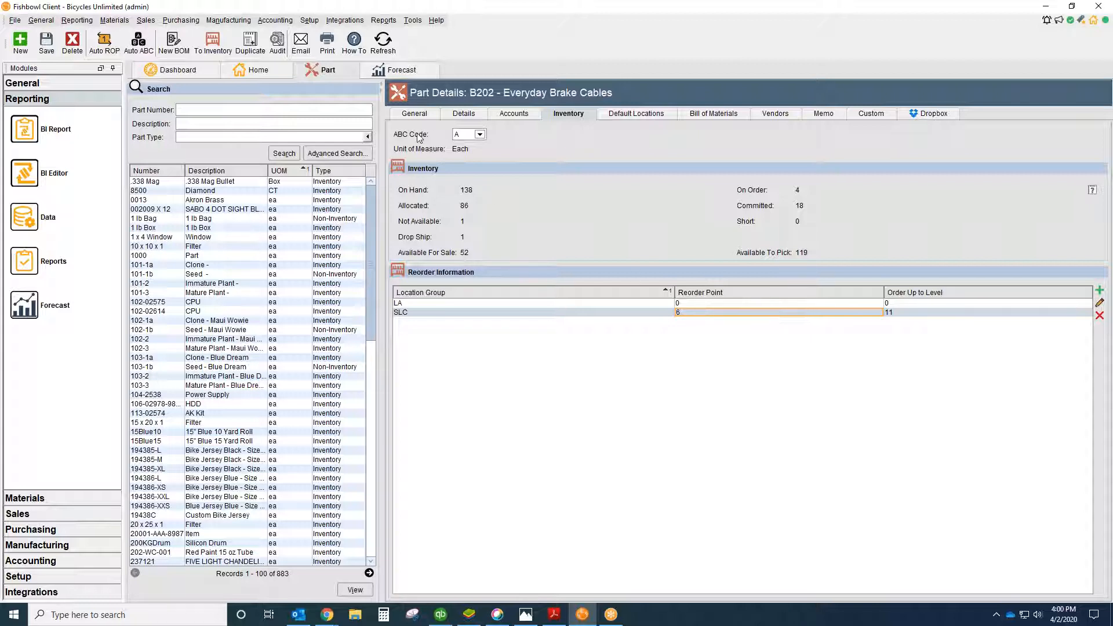
left_click(414, 114)
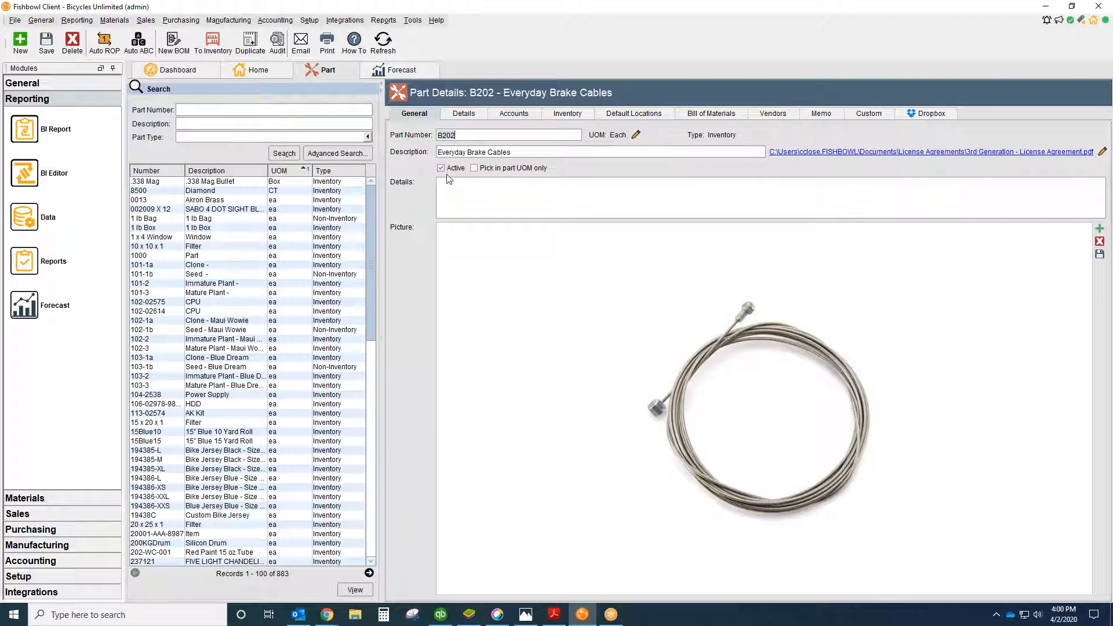
left_click(34, 530)
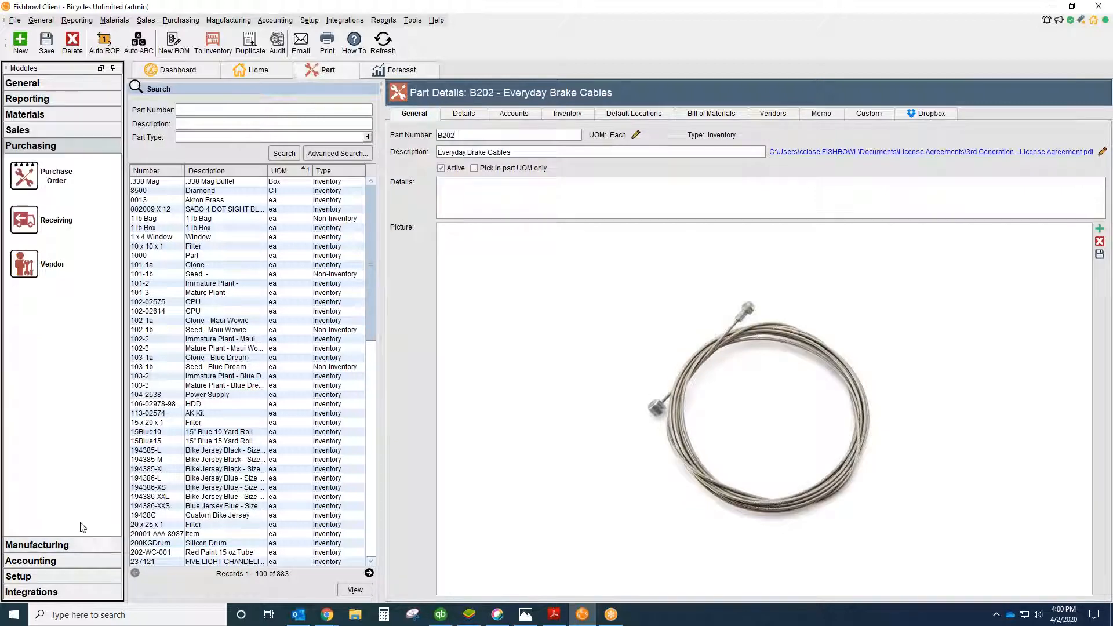
- Load purchase order 13088, skipping Auto PO, and print-preview its report showing both line items
left_click(58, 180)
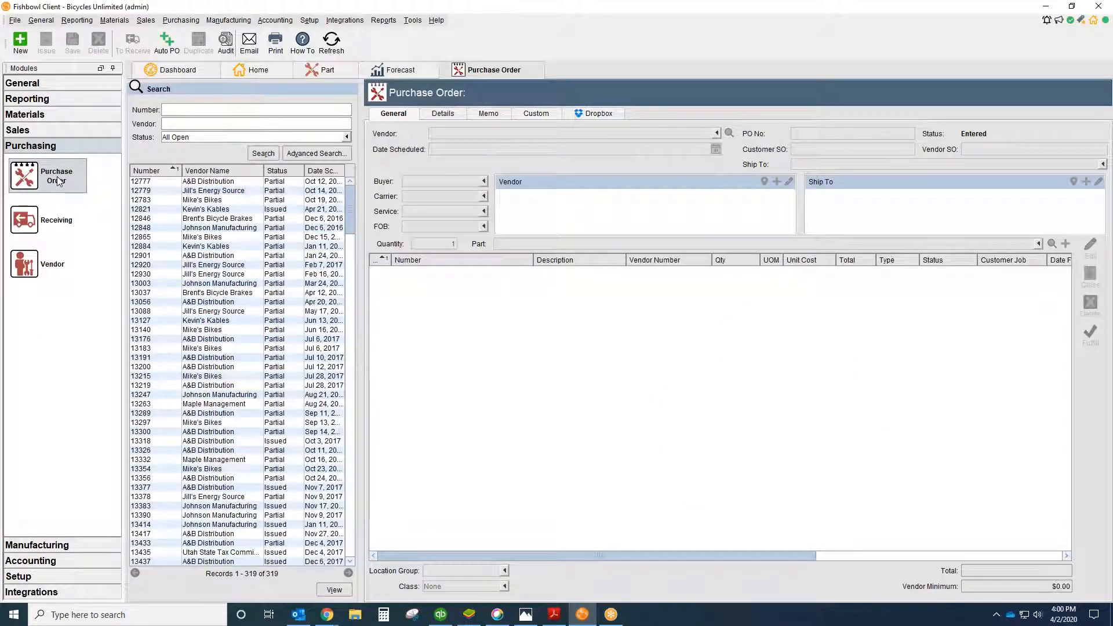
left_click(167, 42)
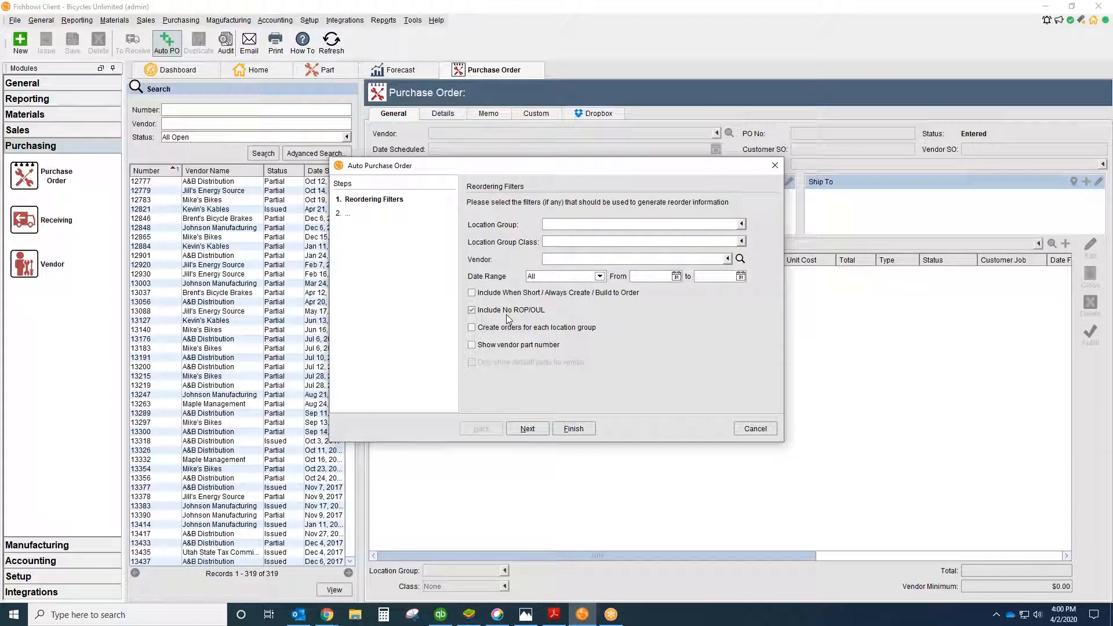
left_click(775, 165)
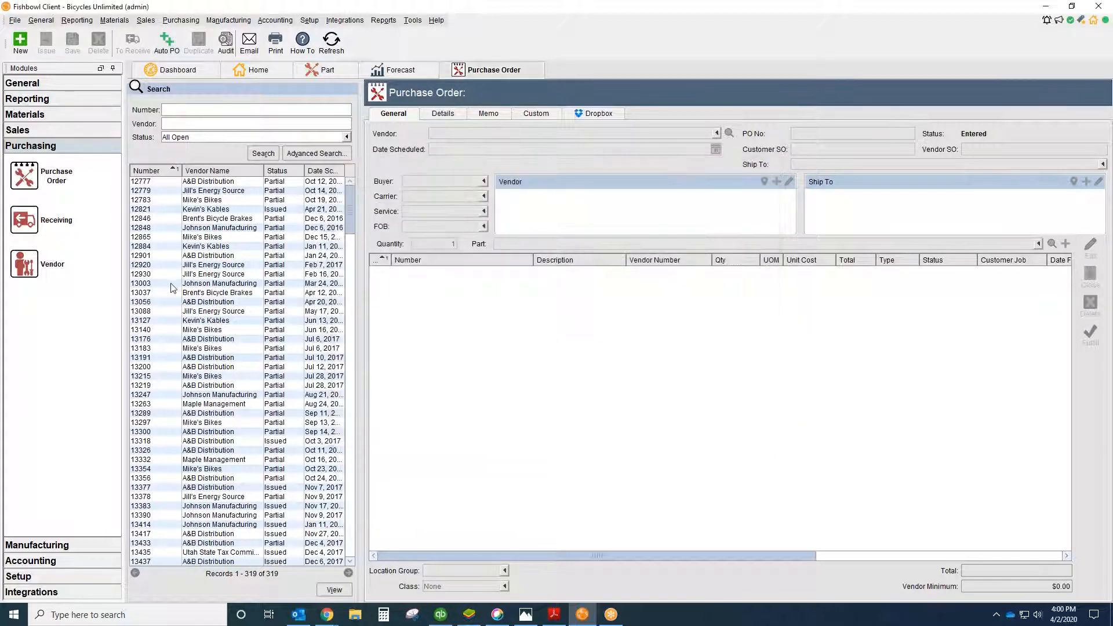
left_click(206, 312)
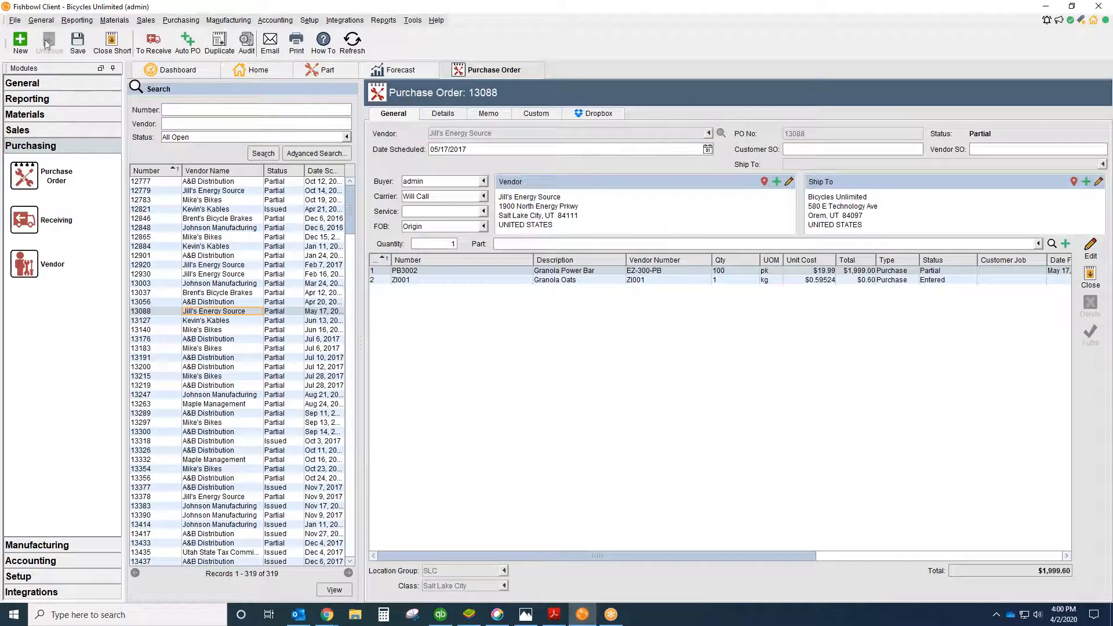
left_click(14, 20)
left_click(54, 98)
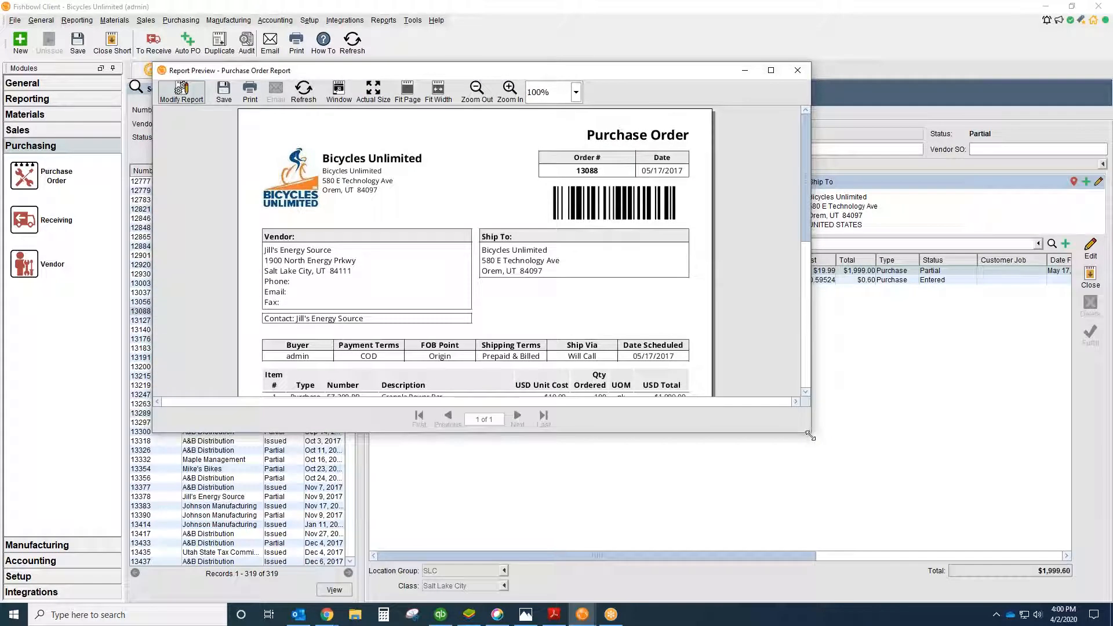
left_click_drag(811, 436, 816, 529)
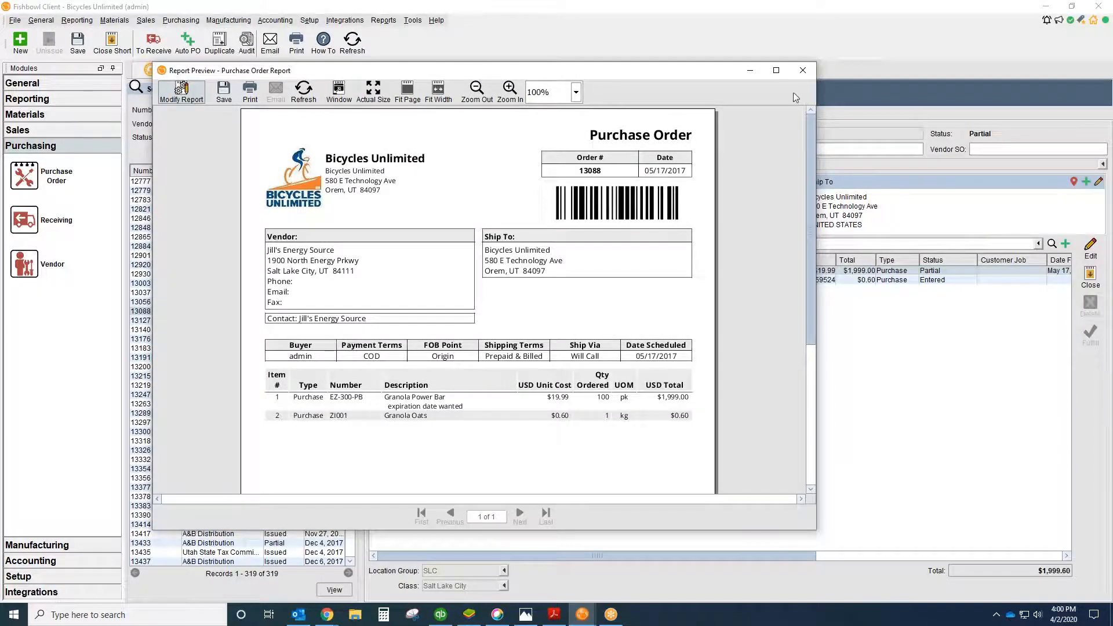
left_click(803, 71)
- Return to the B202 part, then open Location Group setup from the Setup modules
left_click(327, 72)
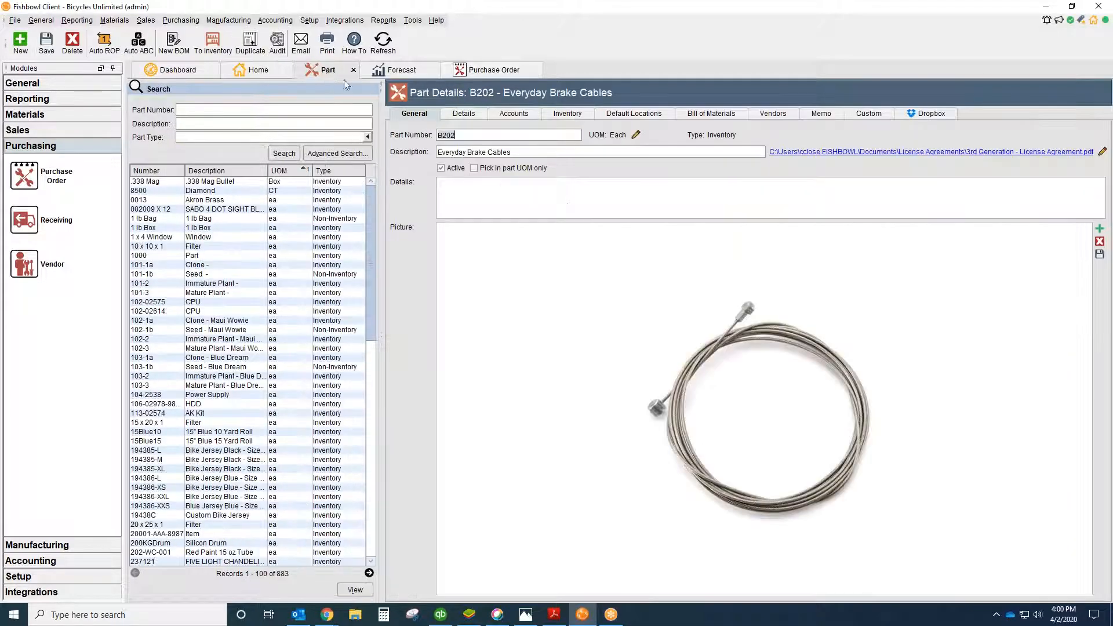
left_click(40, 114)
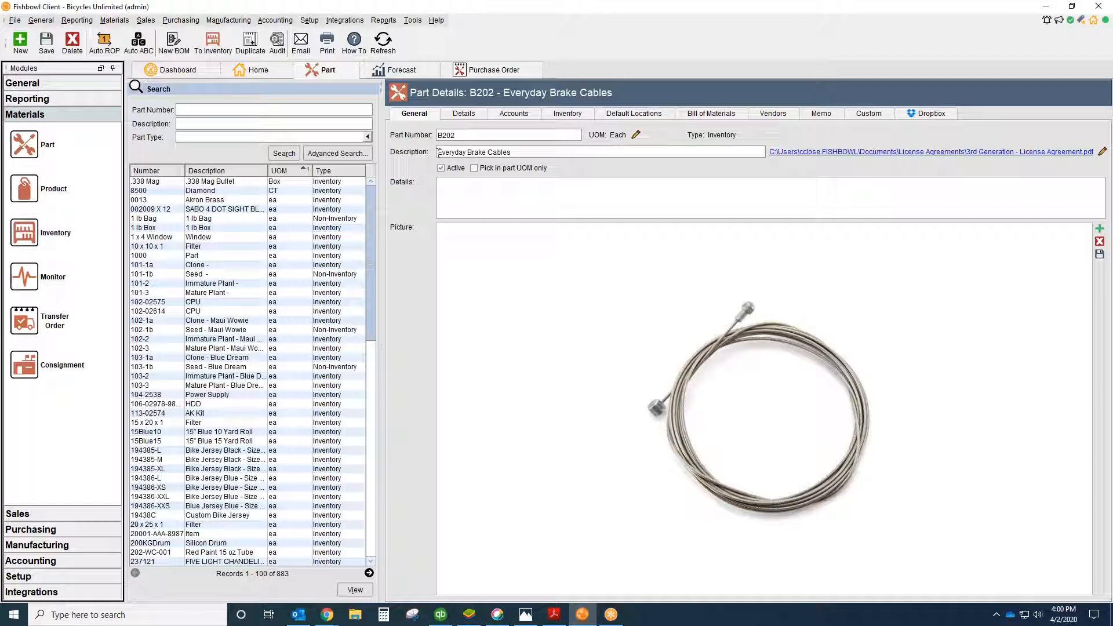
left_click(53, 575)
scroll(114, 430, "down", 1)
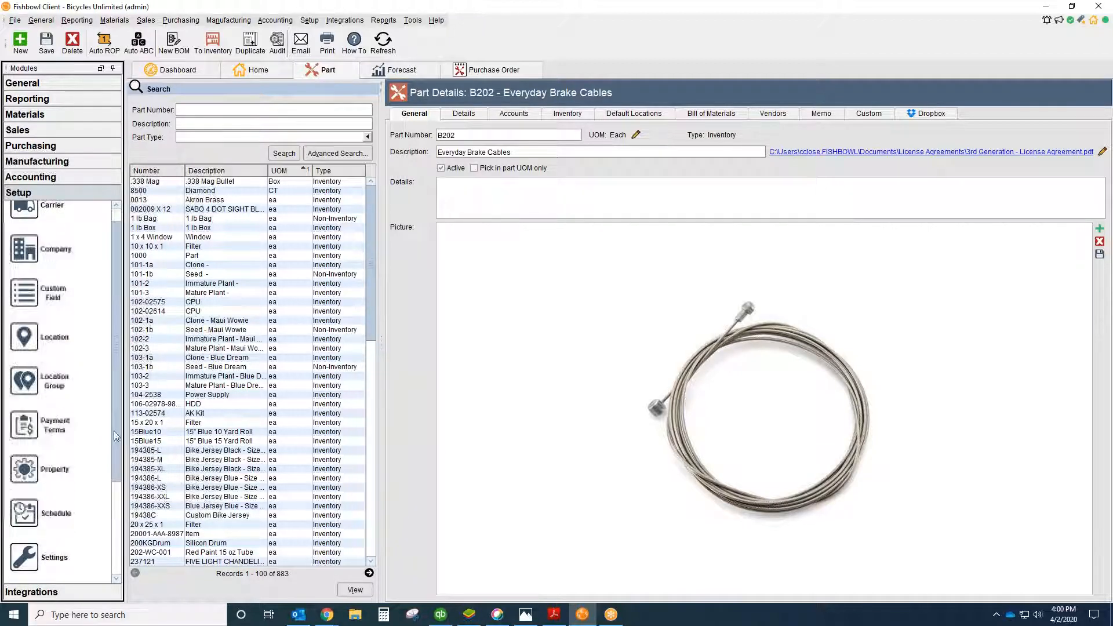
left_click(55, 386)
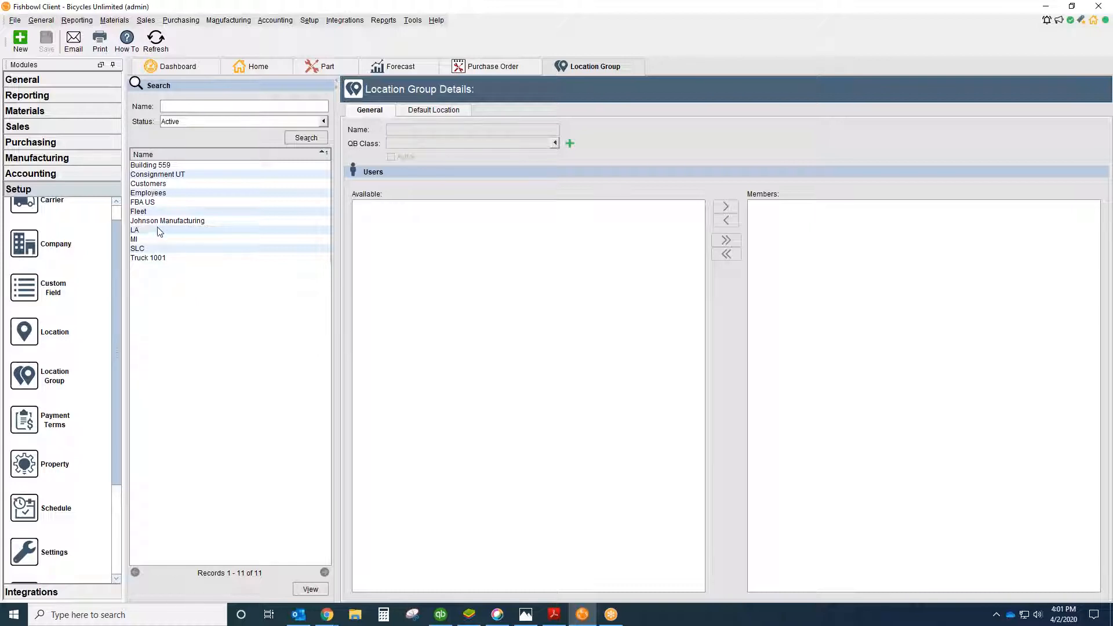
- Review the SLC and FBA US location groups, then open the Location list
left_click(160, 250)
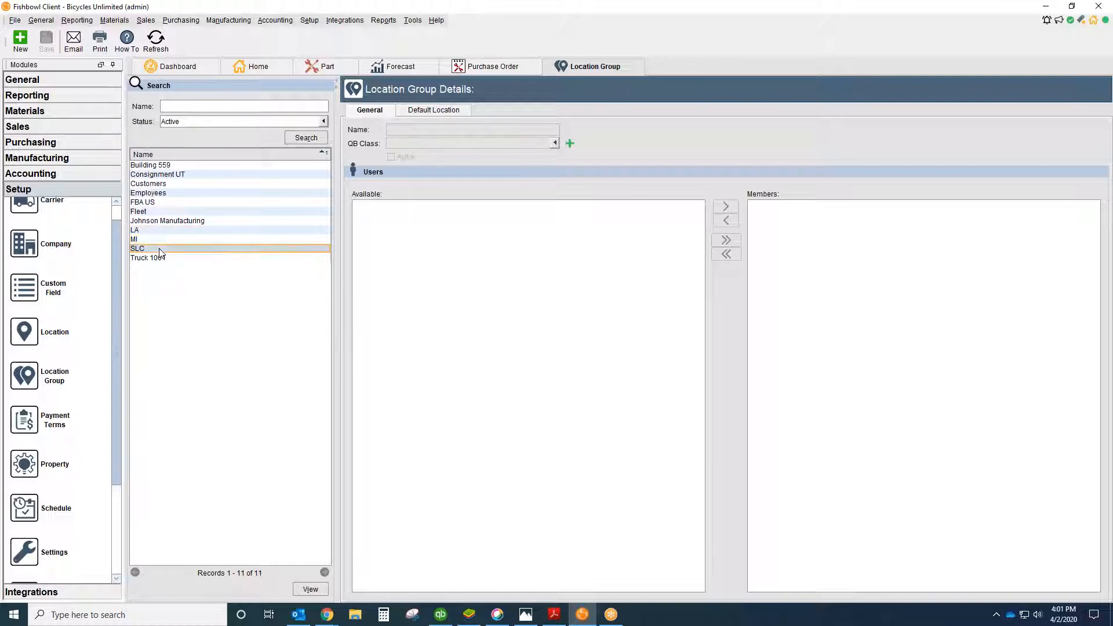
left_click(160, 203)
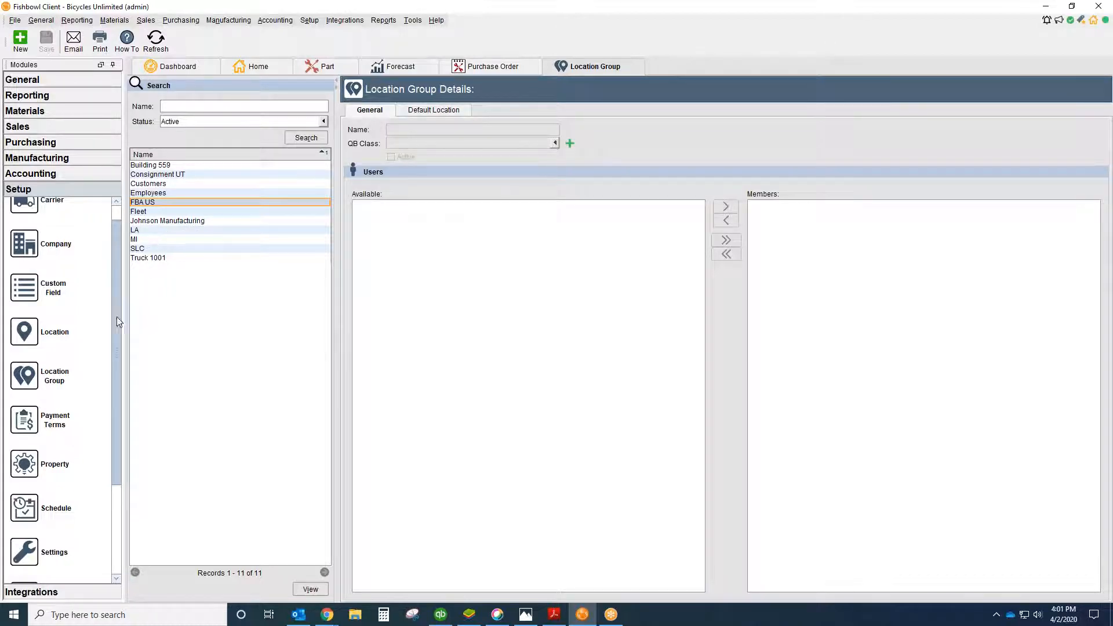
left_click(74, 335)
- Filter locations to the LA group and view the parts stored in BIN 401
left_click(397, 137)
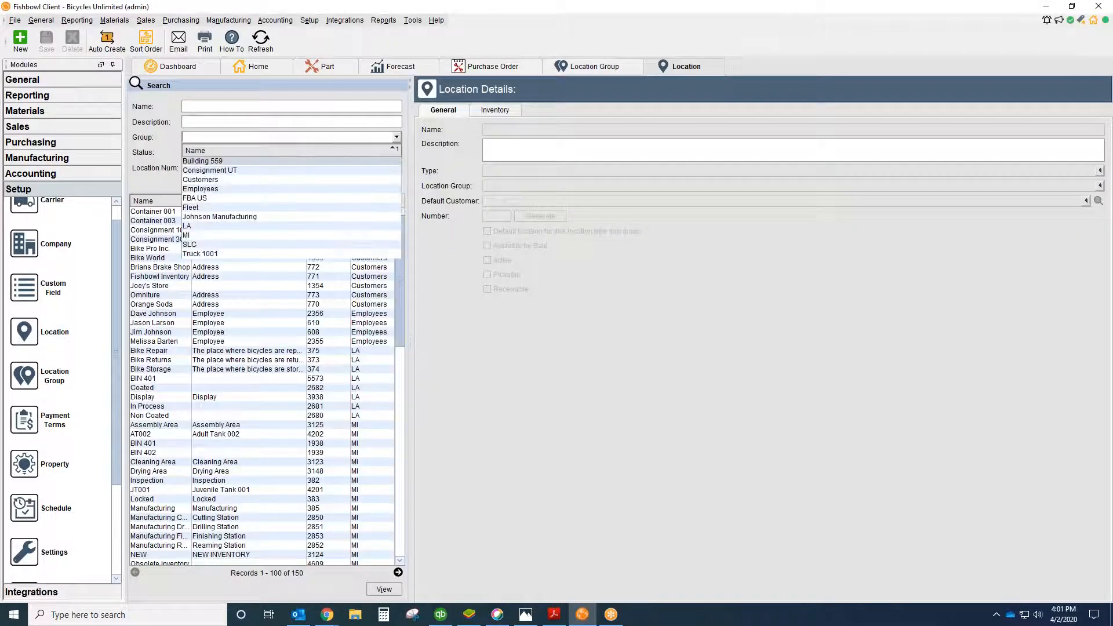
left_click(205, 229)
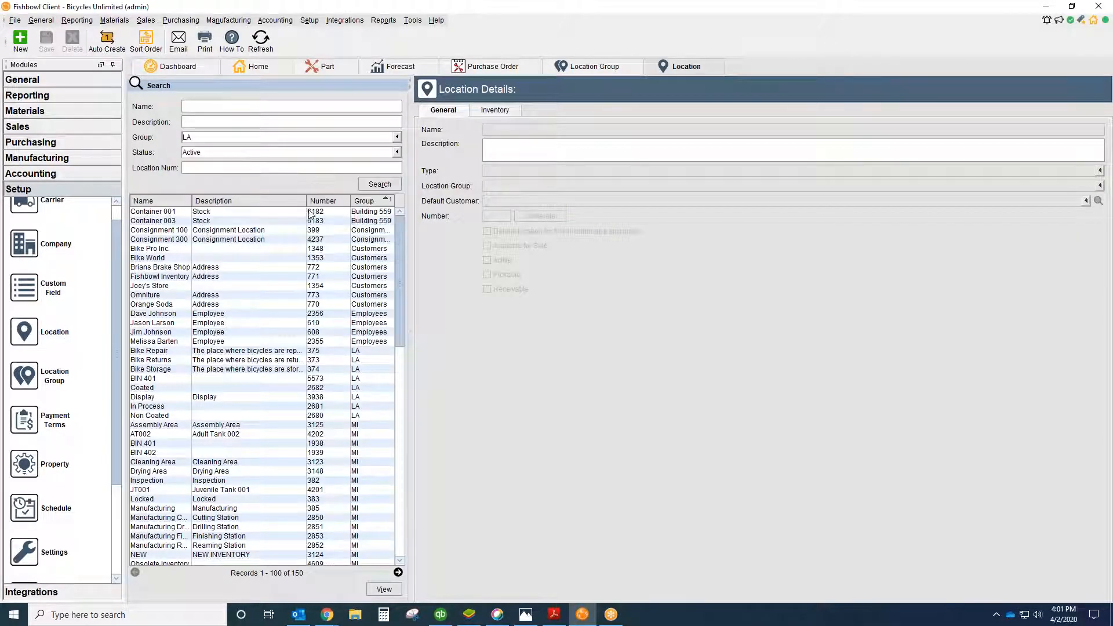
left_click(379, 184)
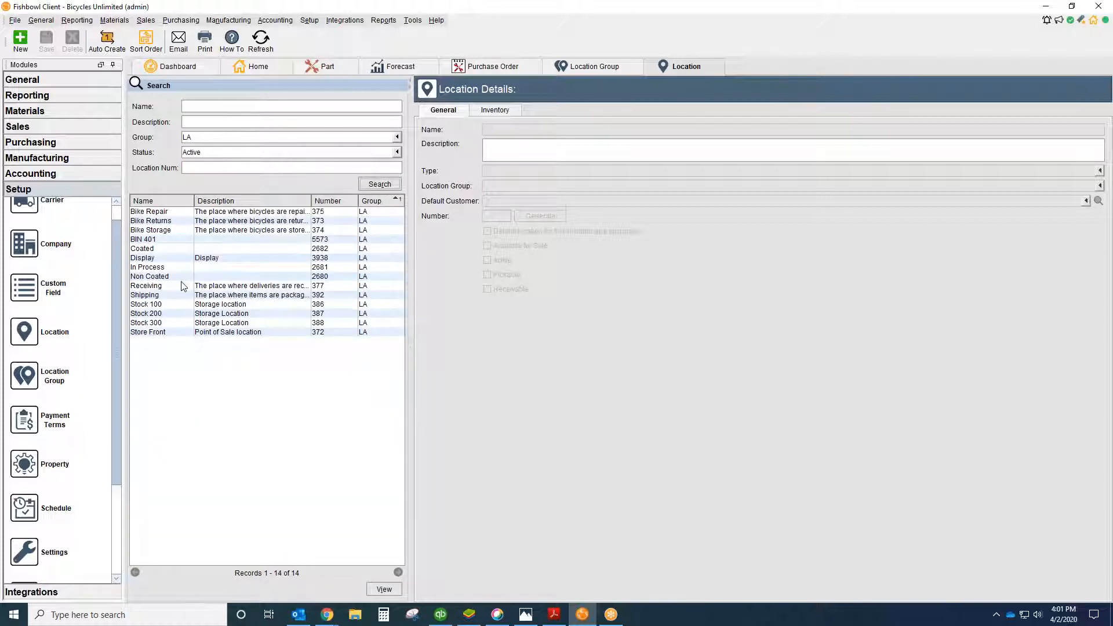
left_click(172, 313)
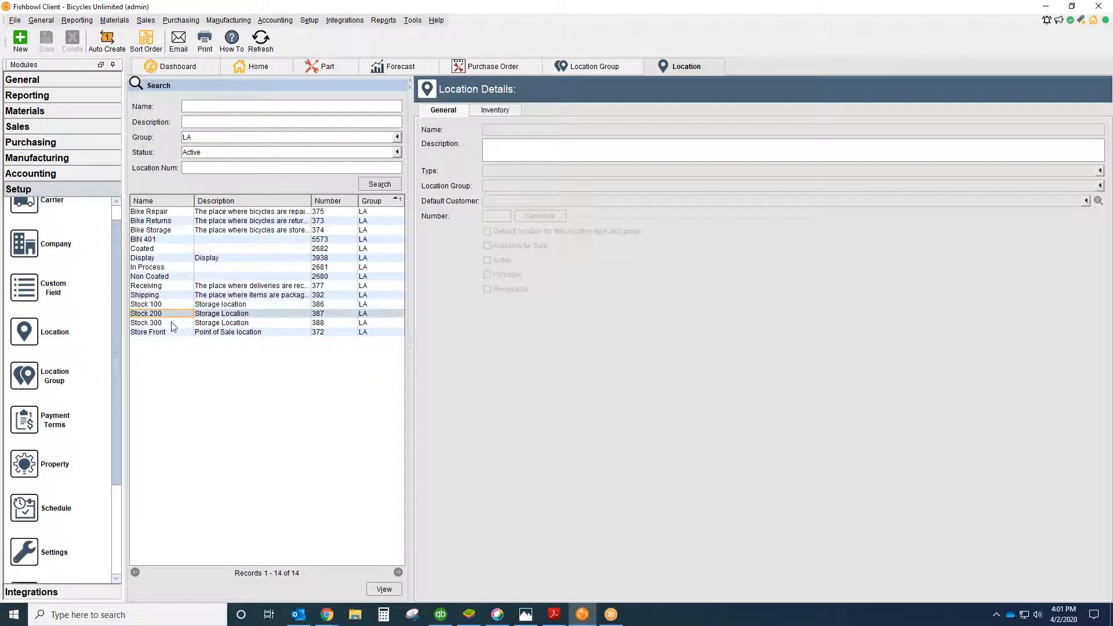
left_click(176, 306)
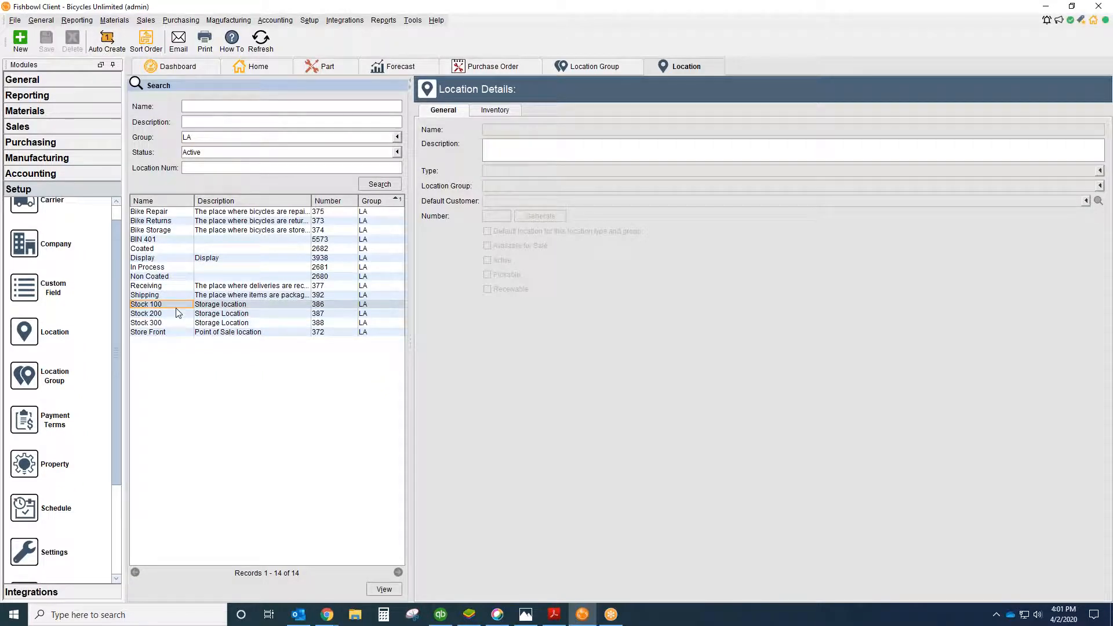
left_click(175, 243)
left_click(492, 110)
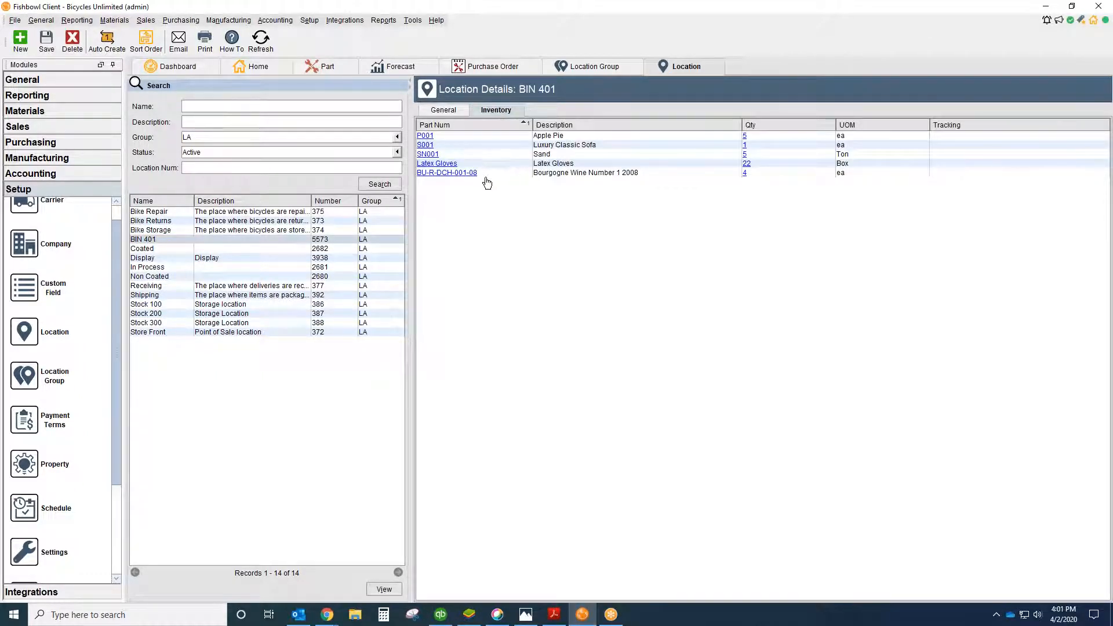
- Filter locations to the SLC group, then open part B202's stock breakdown
left_click(397, 137)
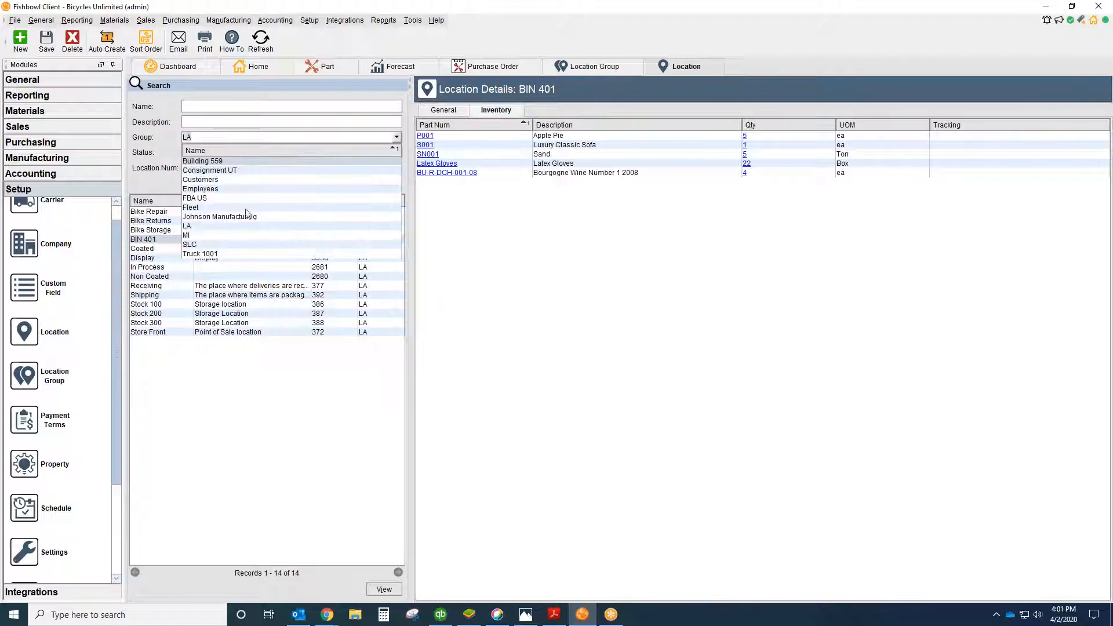
left_click(224, 244)
left_click(394, 186)
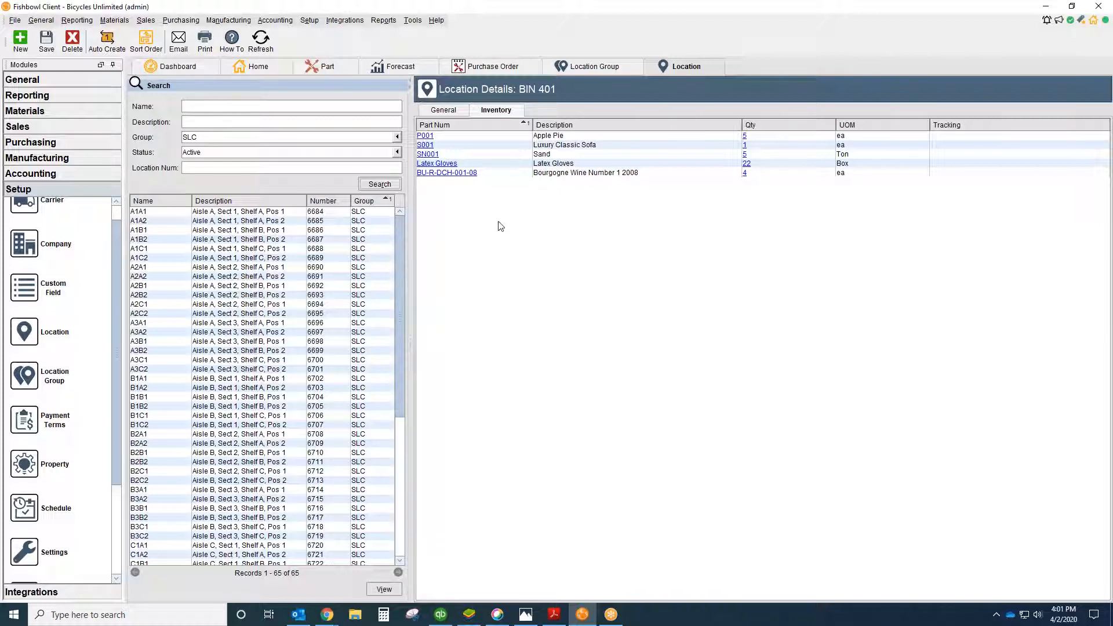
left_click(327, 67)
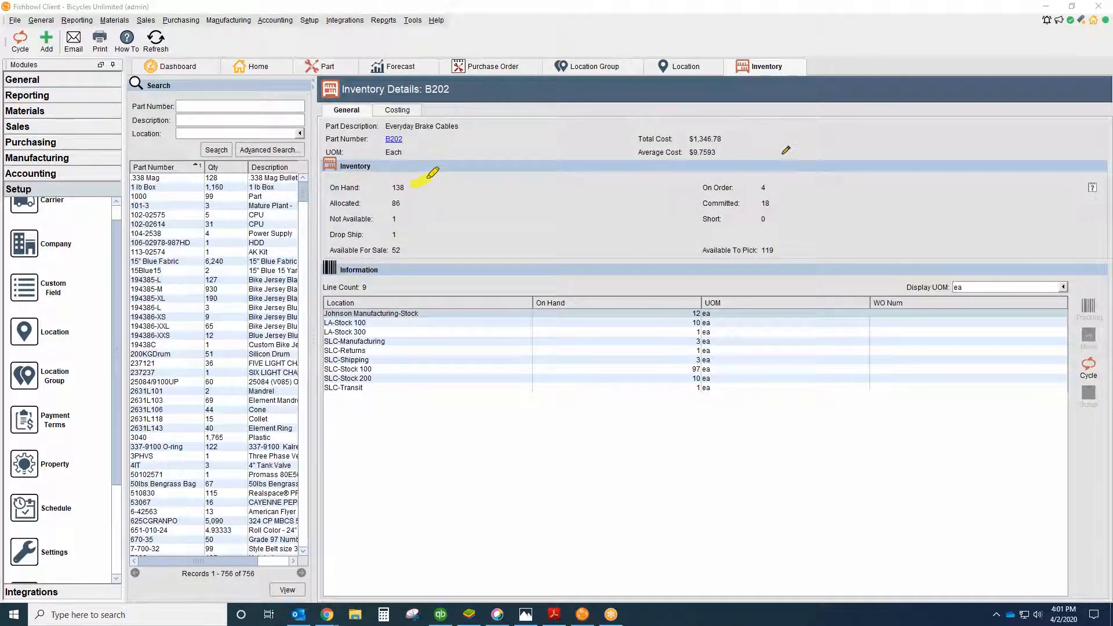
- Go back to the Part tab showing B202 Everyday Brake Cables' general details
mouse_move(395, 283)
left_mouse_down()
mouse_move(377, 281)
mouse_move(328, 322)
mouse_move(401, 390)
mouse_move(400, 280)
left_mouse_up()
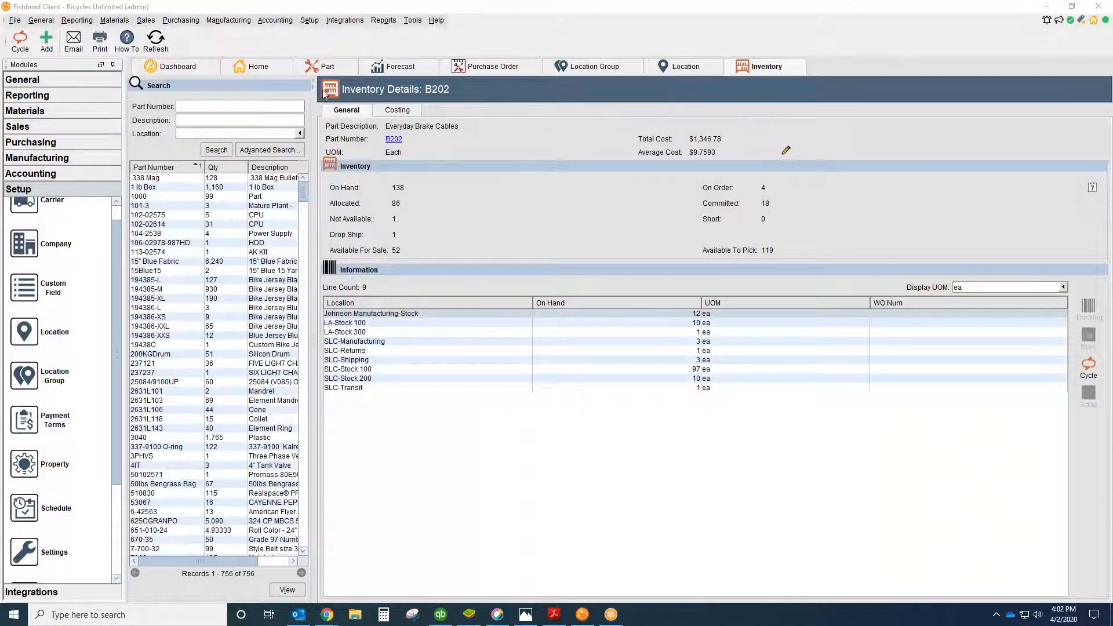
left_click(326, 69)
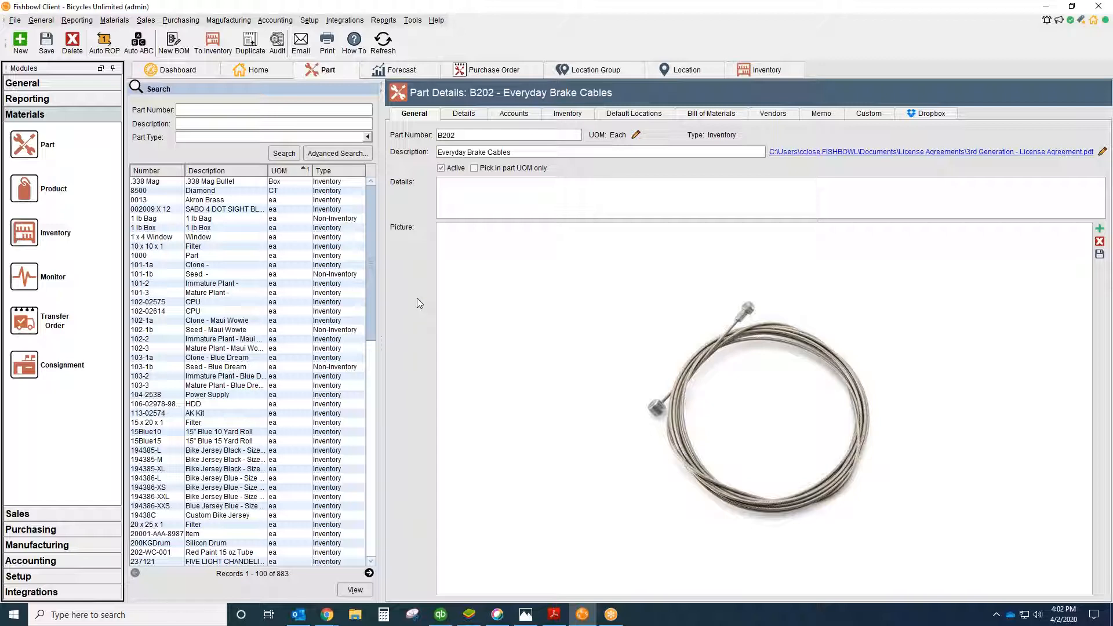
- Search descriptions for granola and review the Granola Power Bar's Expiration Date tracking
left_click(197, 125)
type("granola")
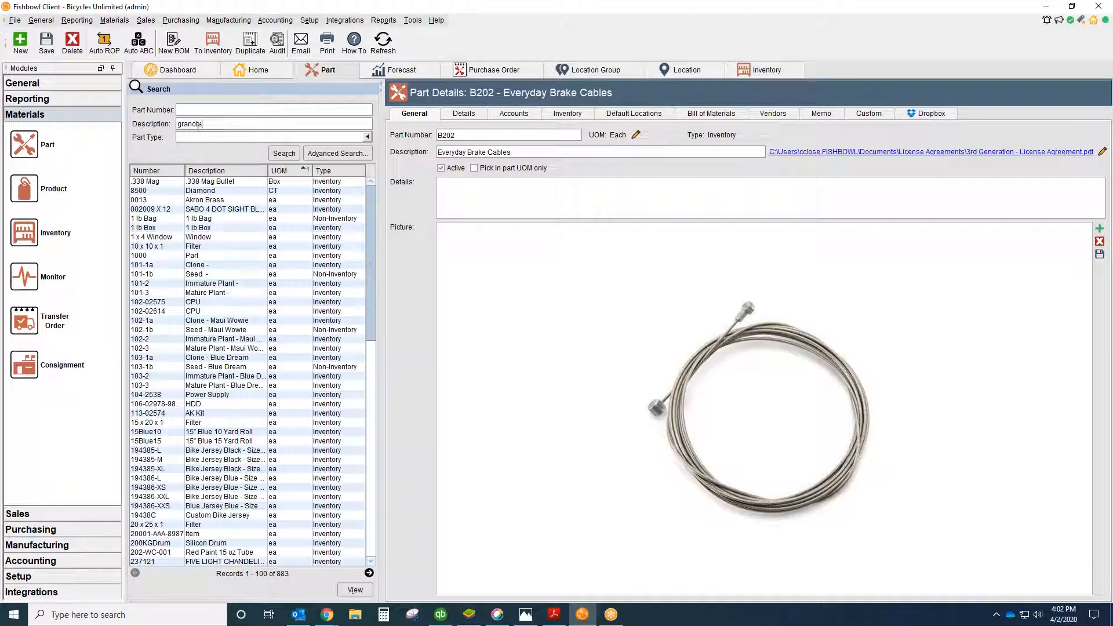
key("Return")
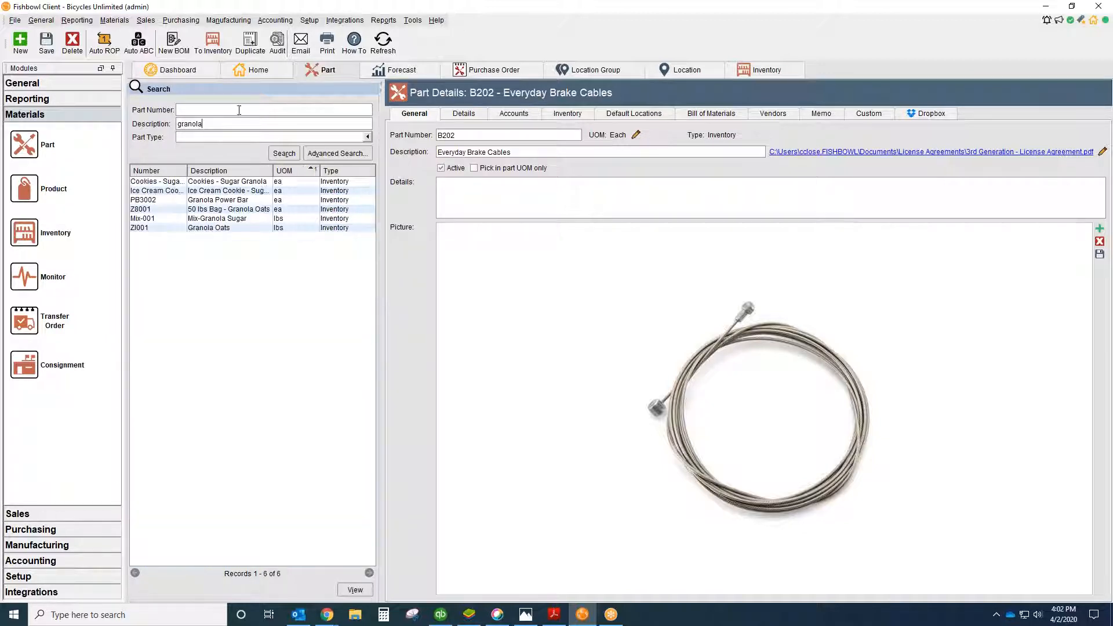
left_click(166, 208)
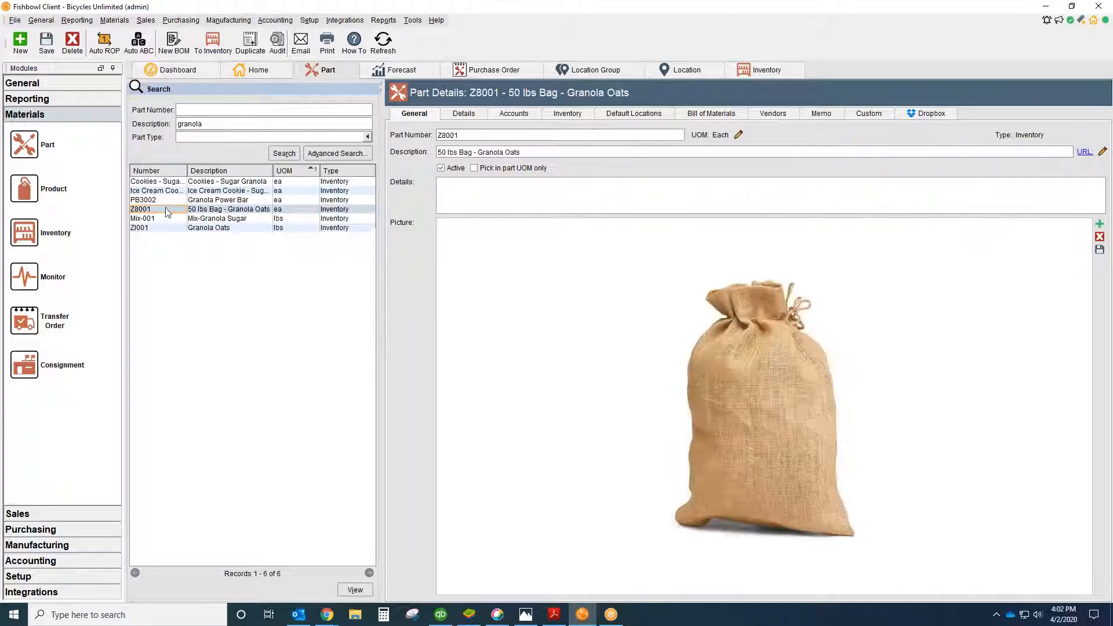
left_click(178, 200)
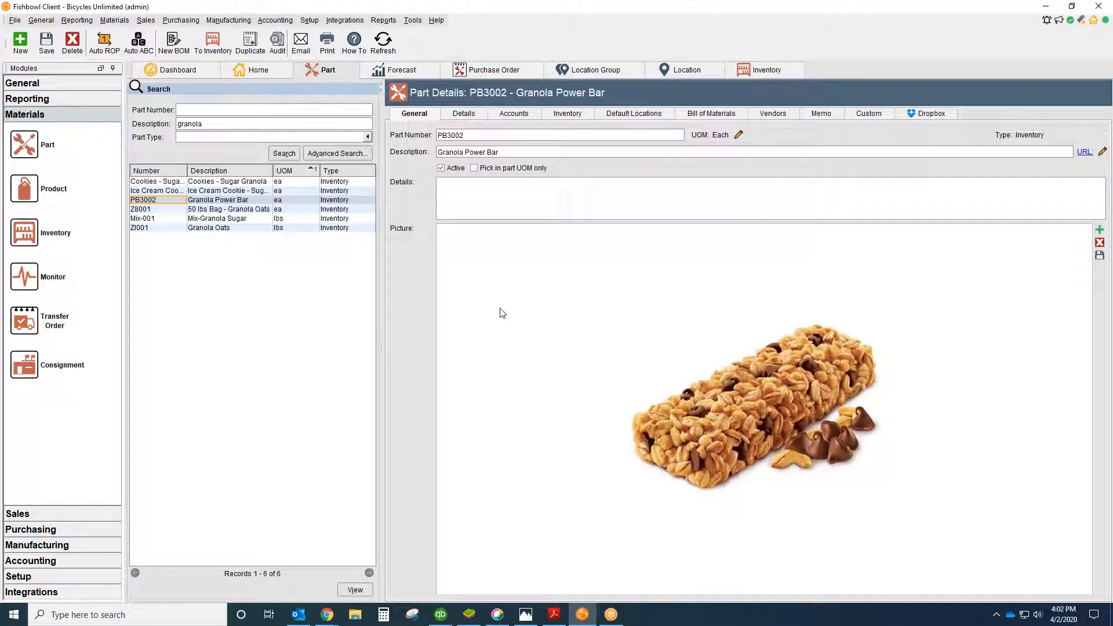
left_click(468, 116)
left_click(521, 405)
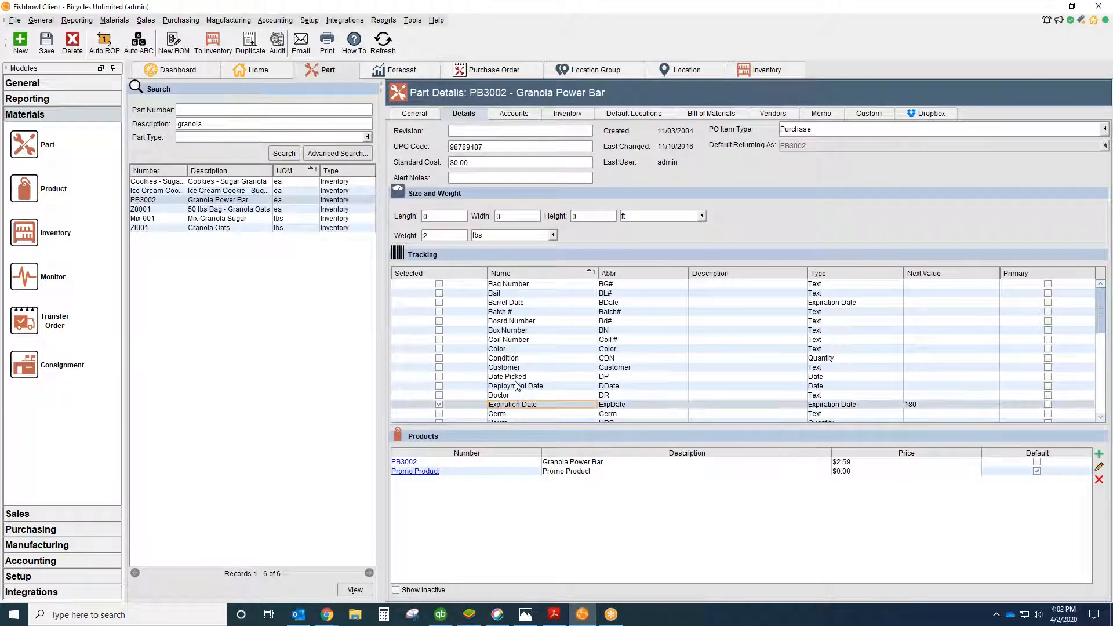
scroll(520, 373, "down", 3)
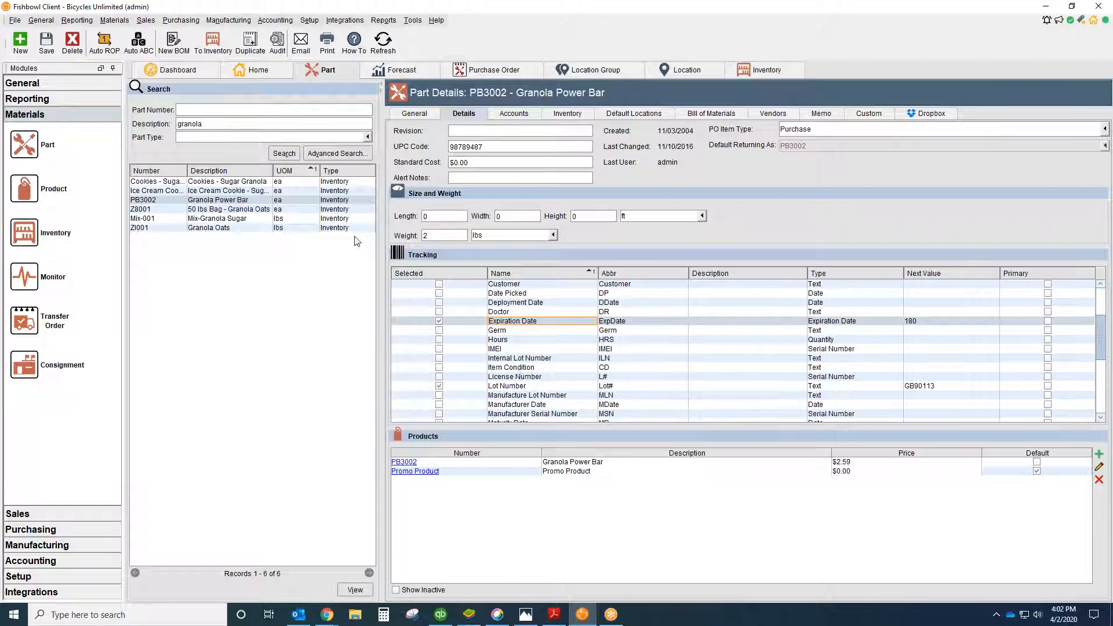
left_click(436, 120)
- Replace the search with 'list' and open part L-500 Listerine mouthwash
double_click(222, 124)
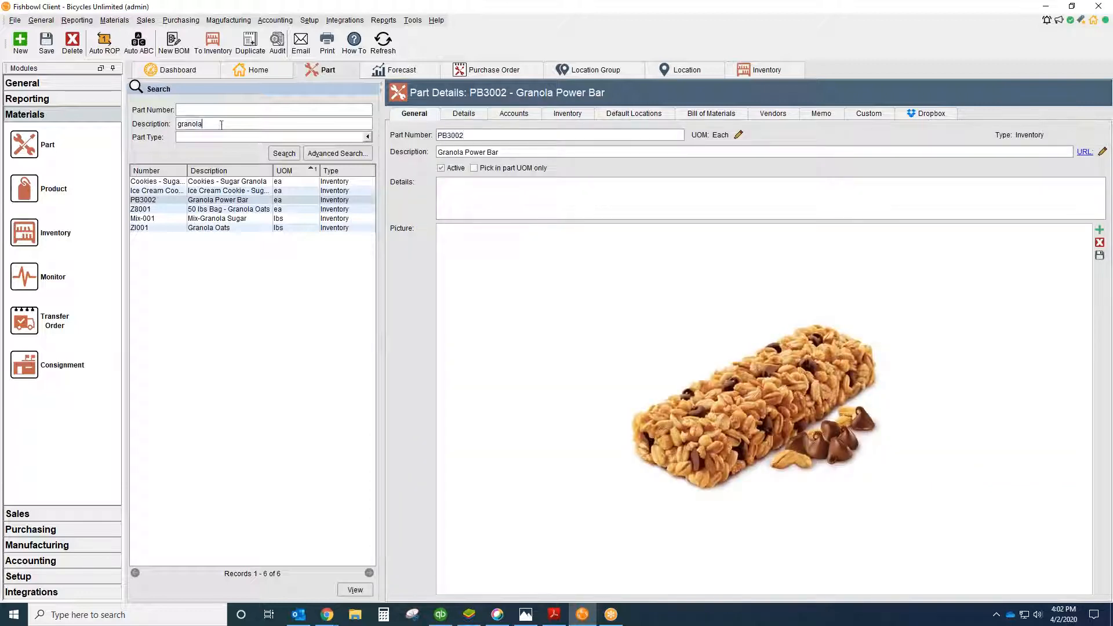
key("BackSpace")
type("list")
key("Return")
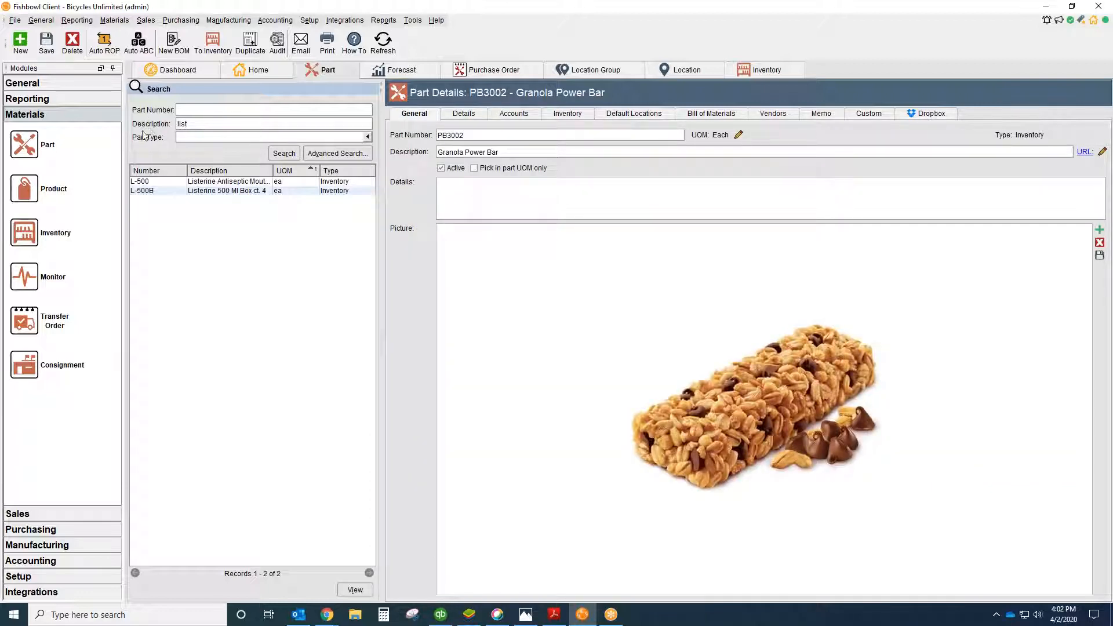
left_click(164, 181)
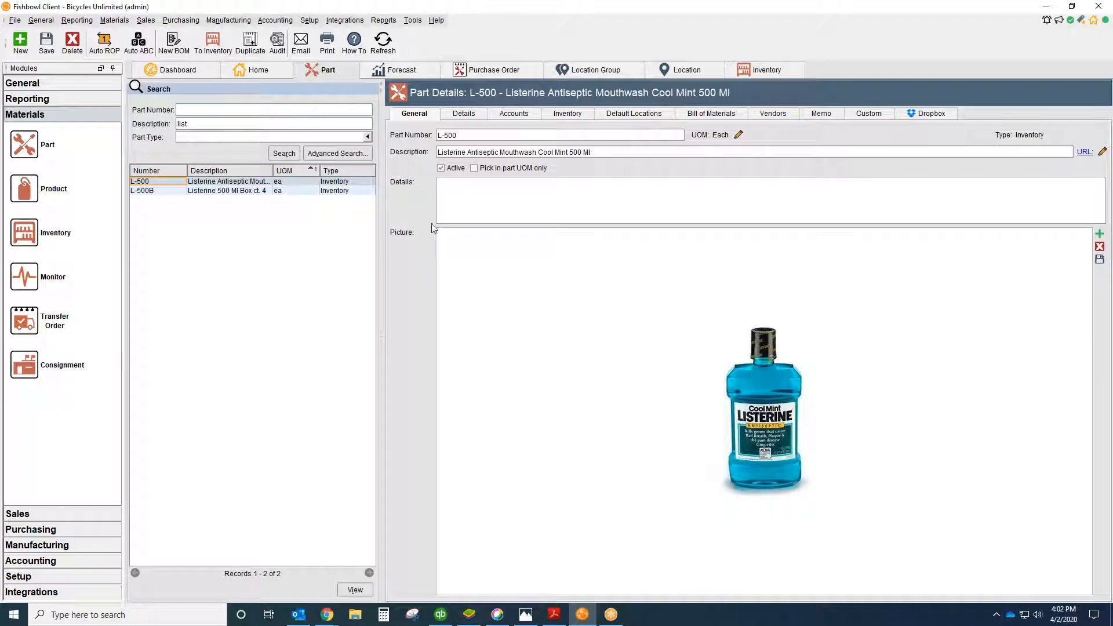
left_click(214, 43)
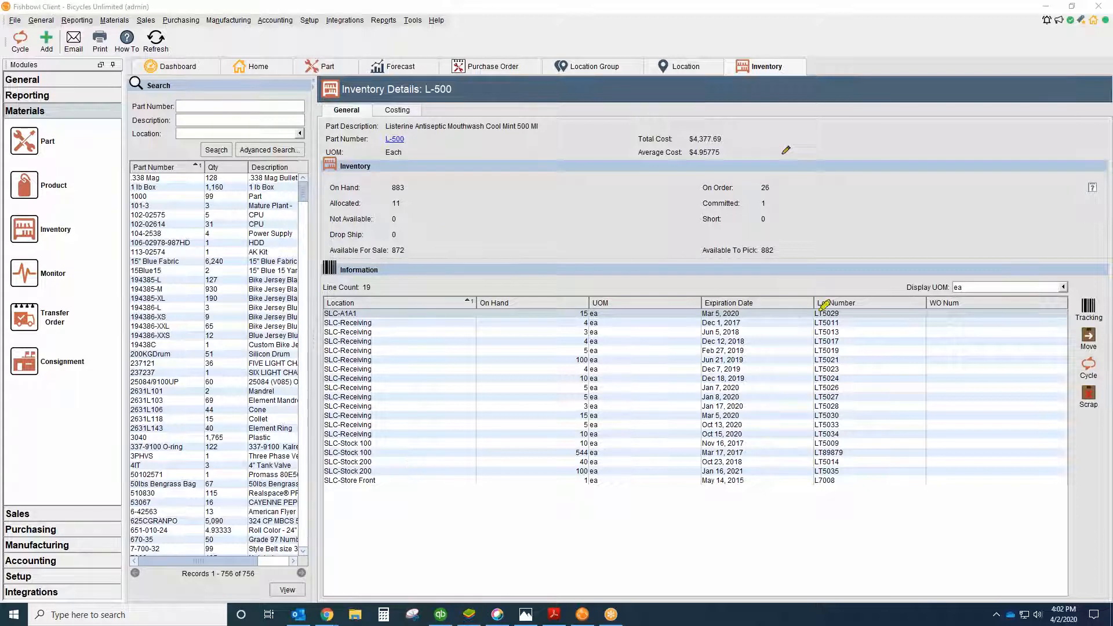
mouse_move(774, 268)
left_mouse_down()
mouse_move(692, 354)
mouse_move(874, 276)
mouse_move(760, 268)
left_mouse_up()
left_click(326, 69)
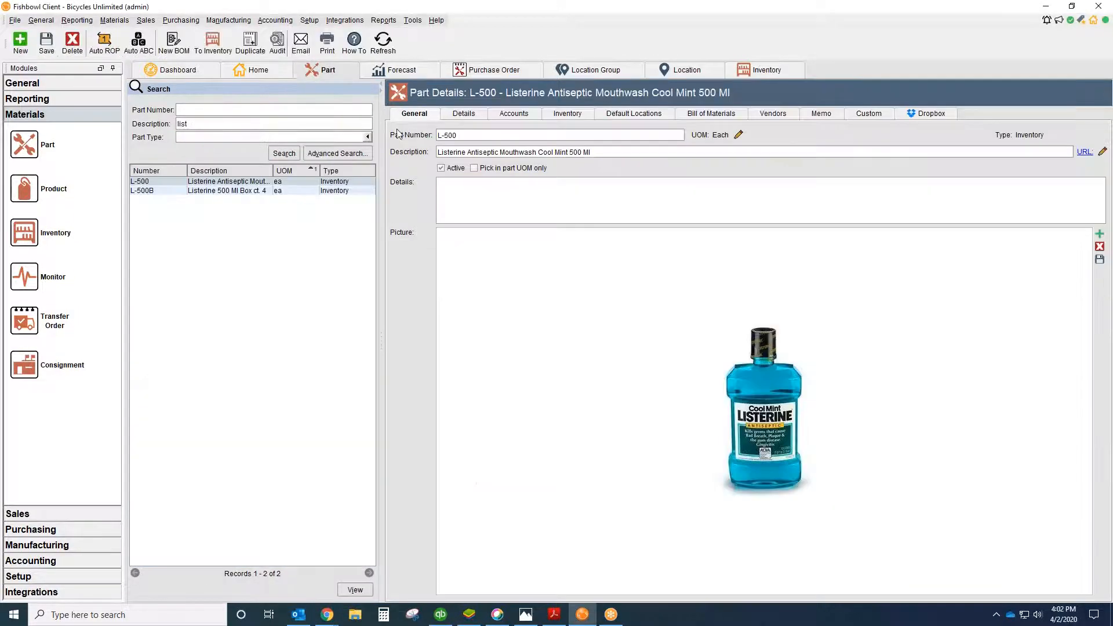
left_click(178, 124)
- Search part numbers for m1 and open M114RA MK1 Tactical Rifle
key("Delete")
key("Delete")
key("Delete")
key("Delete")
type("m1")
key("Return")
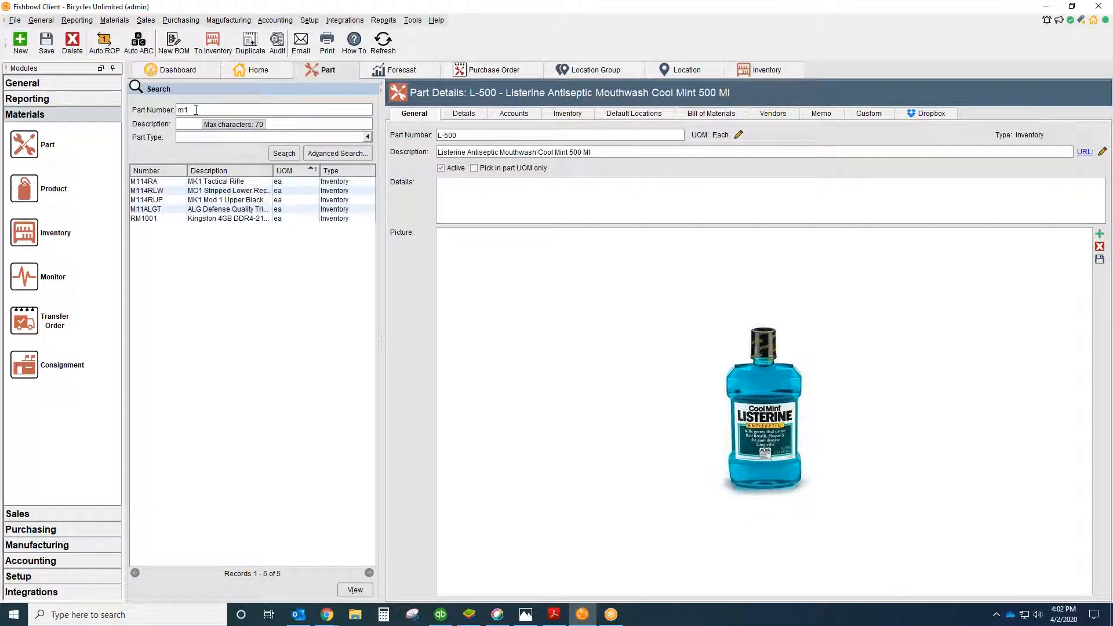
left_click(172, 184)
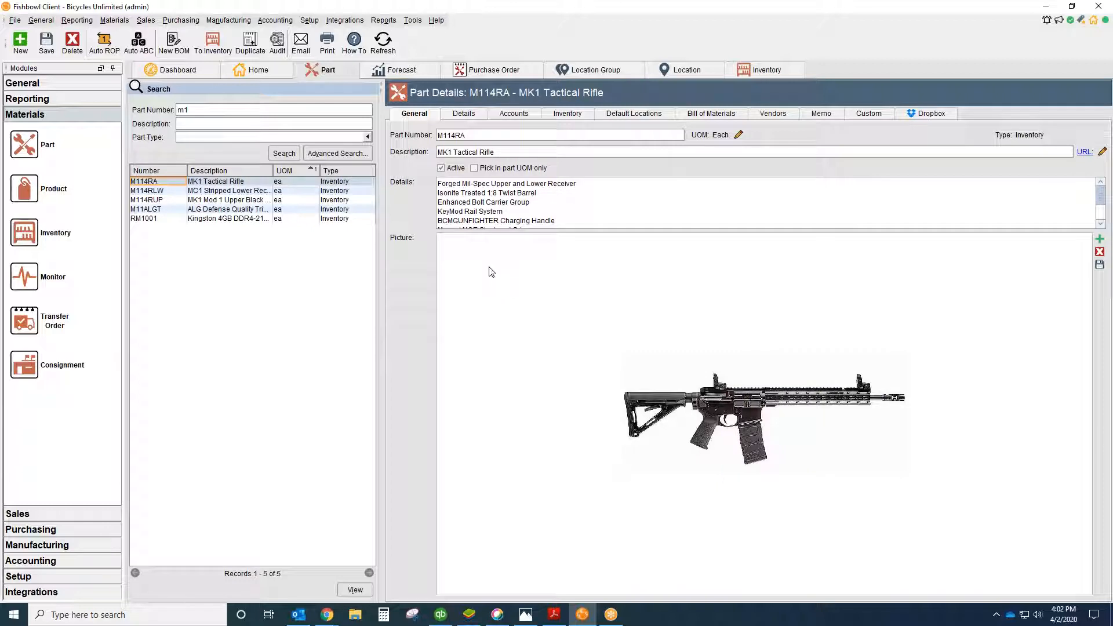
- Check M114RA's serial-numbered stock at SLC-Manufacturing, then return to its part record
left_click(224, 52)
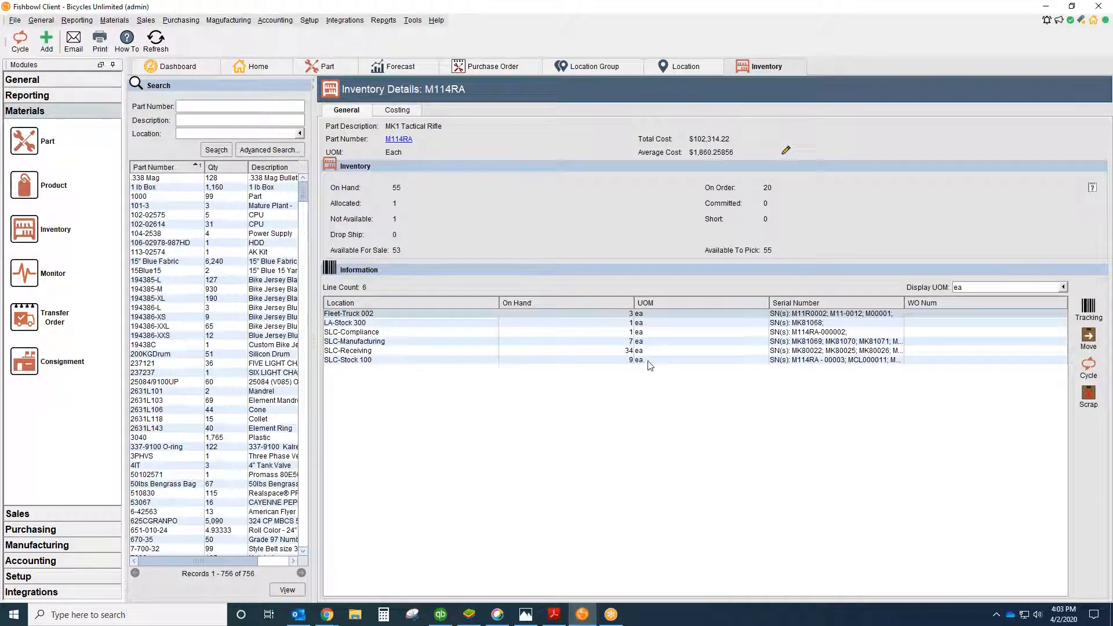
double_click(815, 342)
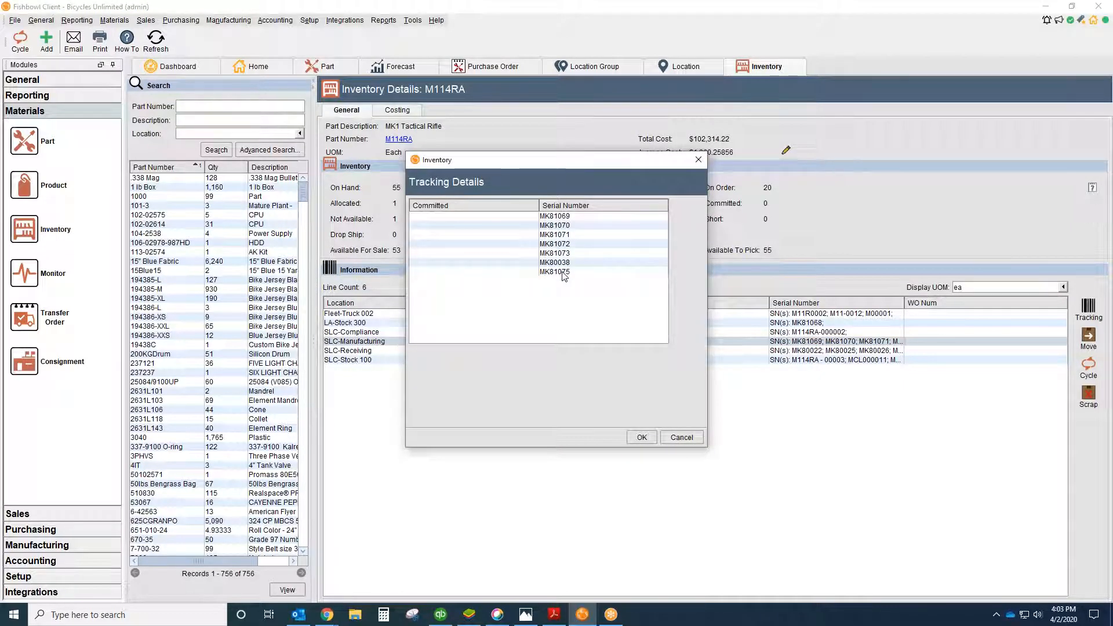
left_click(698, 160)
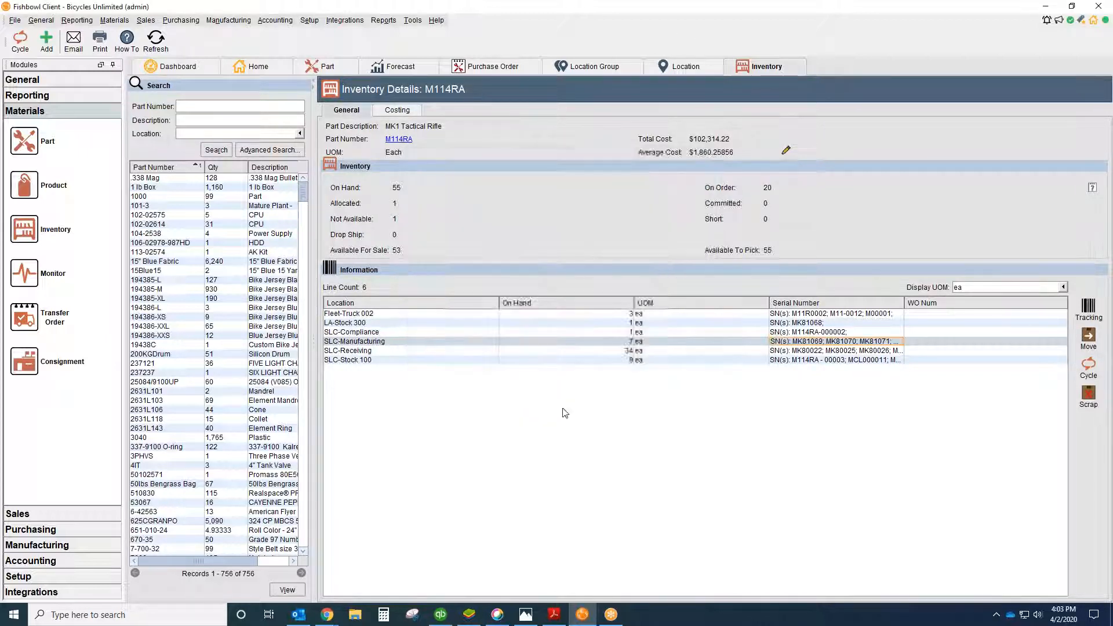
left_click(328, 67)
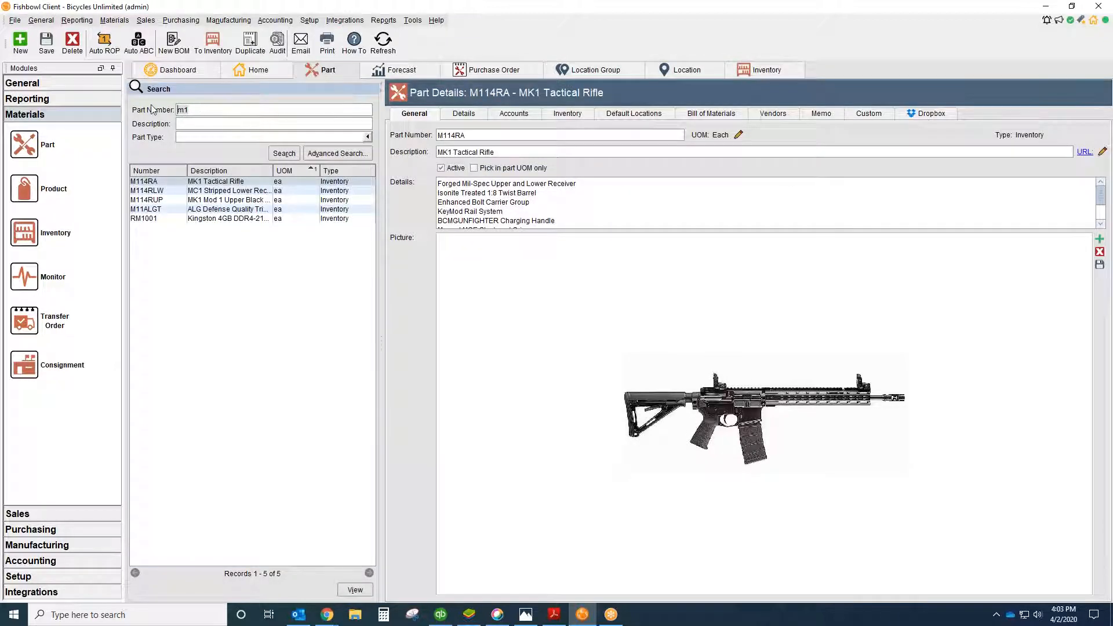
key("BackSpace")
key("Tab")
- Clear the 'list' description search so all parts are listed again
type("list")
key("Return")
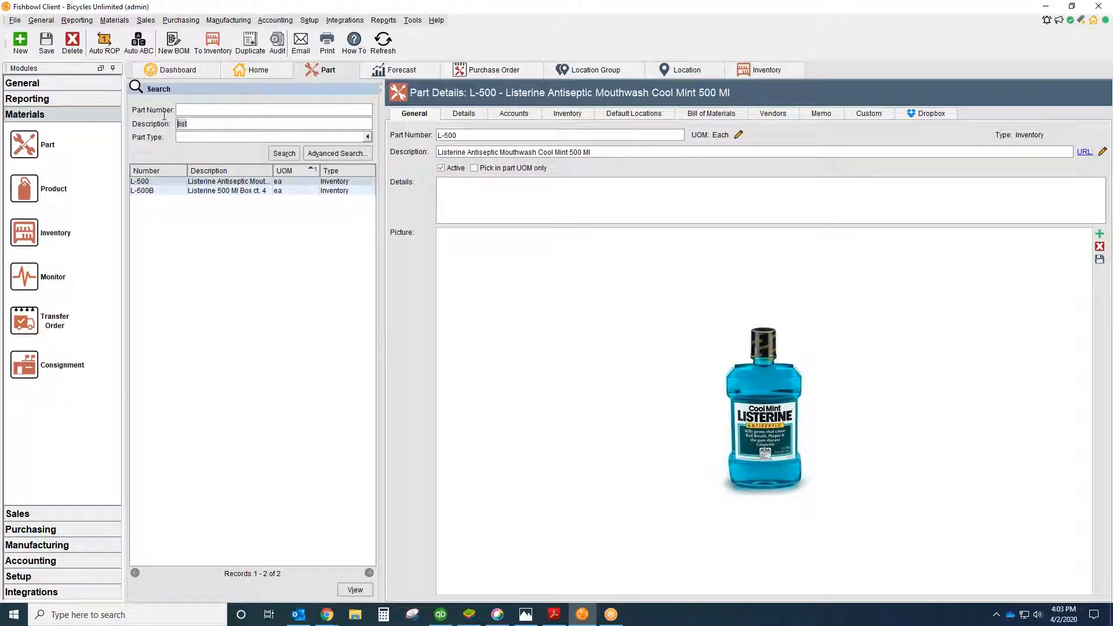
key("BackSpace")
key("BackSpace")
key("BackSpace")
key("BackSpace")
left_click(284, 153)
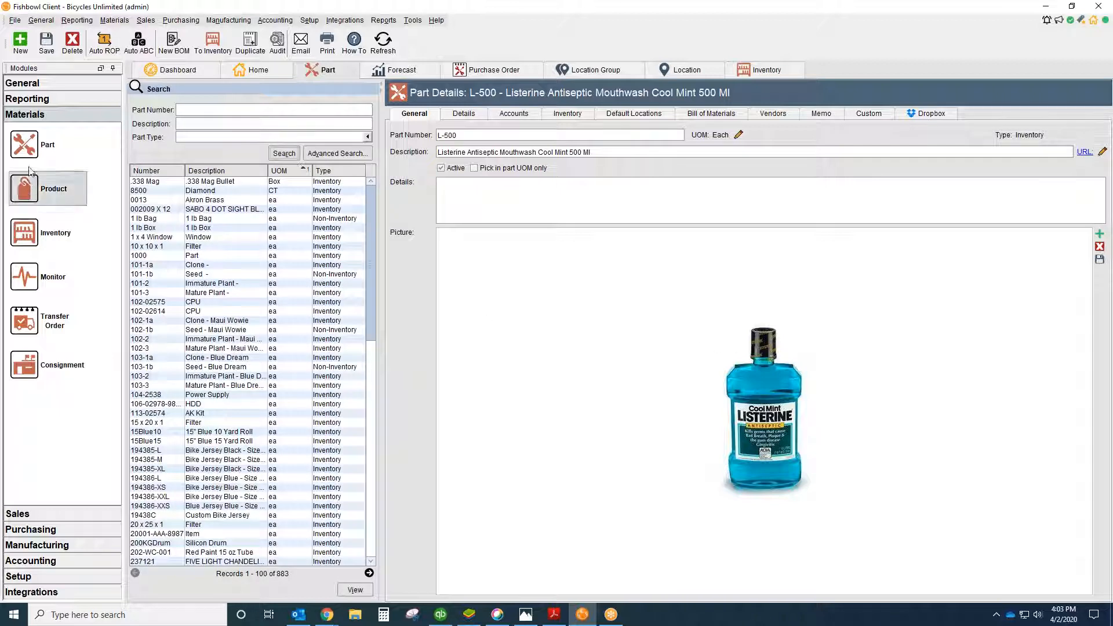
- Run the Inventory > Lot History report for lot GO100
left_click(47, 100)
left_click(52, 260)
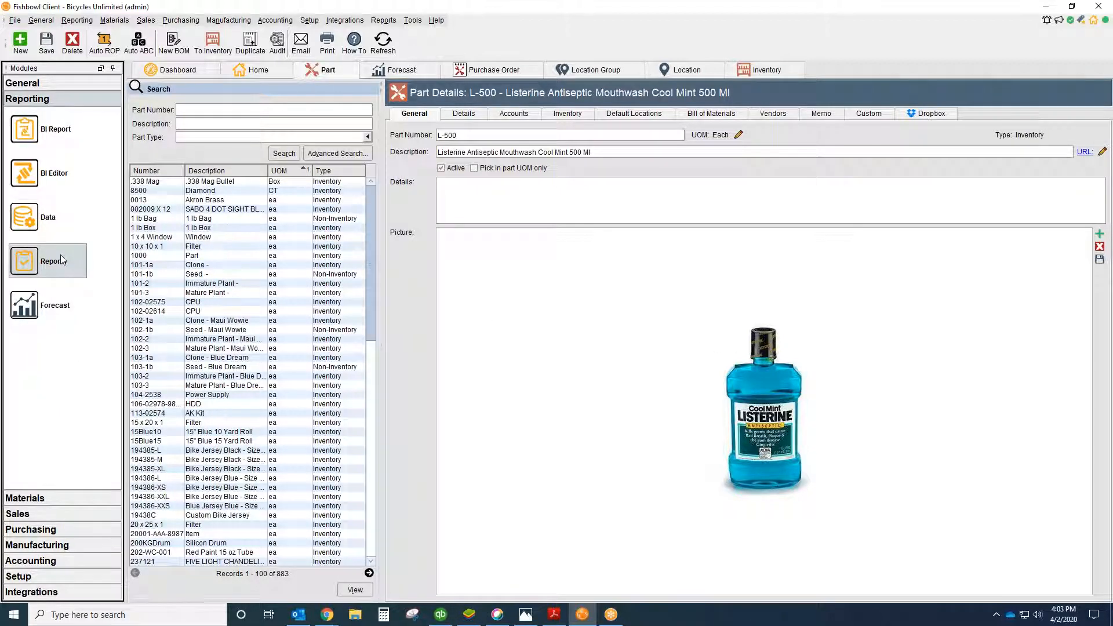
left_click(144, 244)
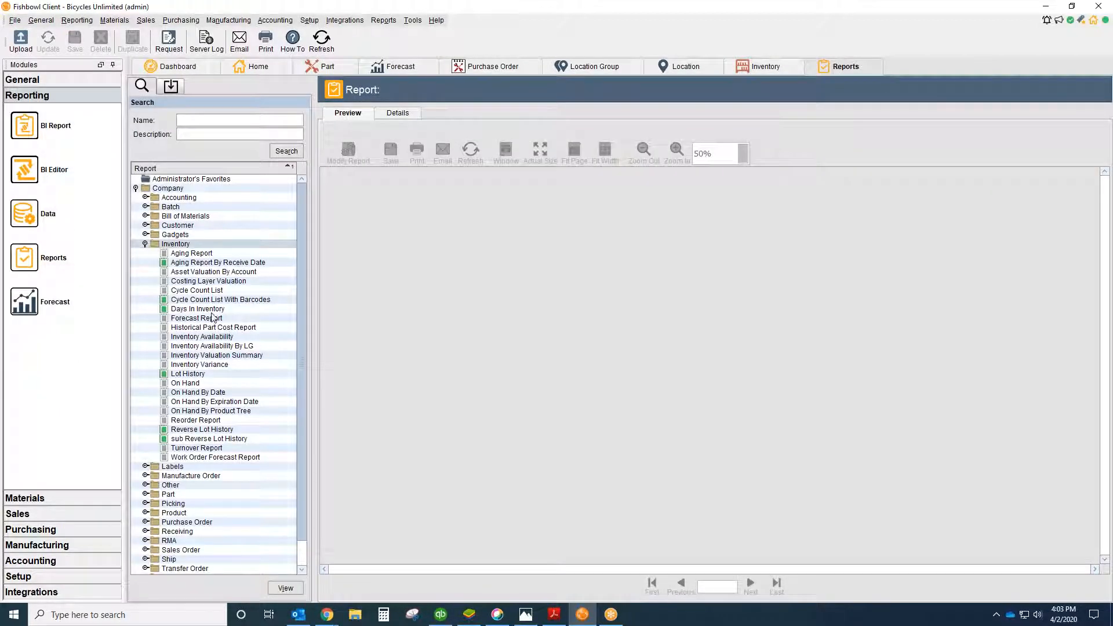
left_click(204, 376)
double_click(204, 375)
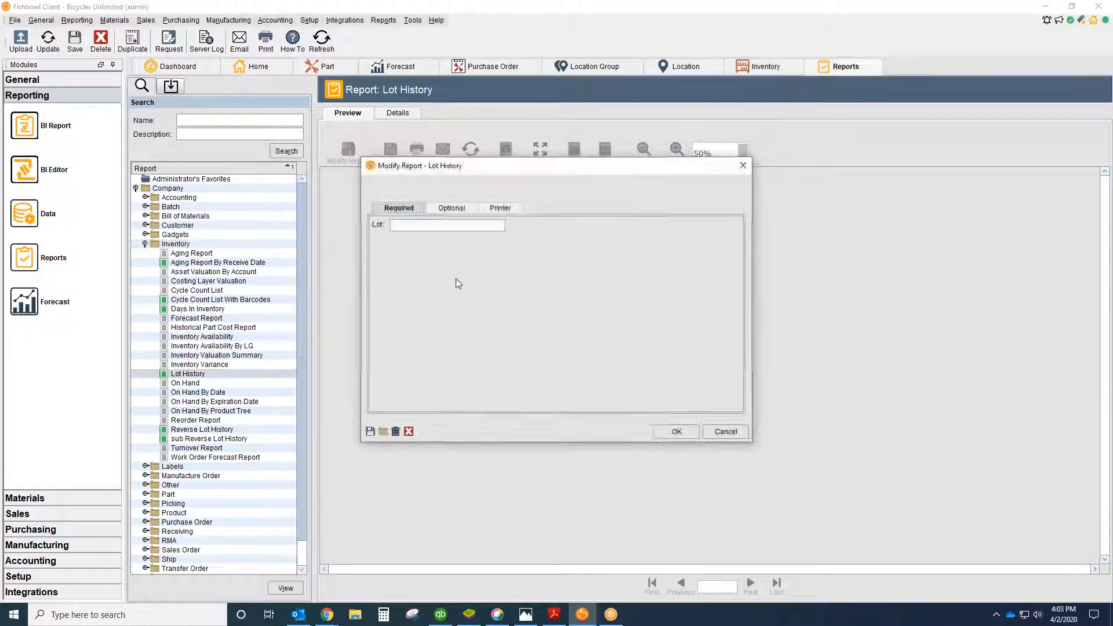
type("GO10")
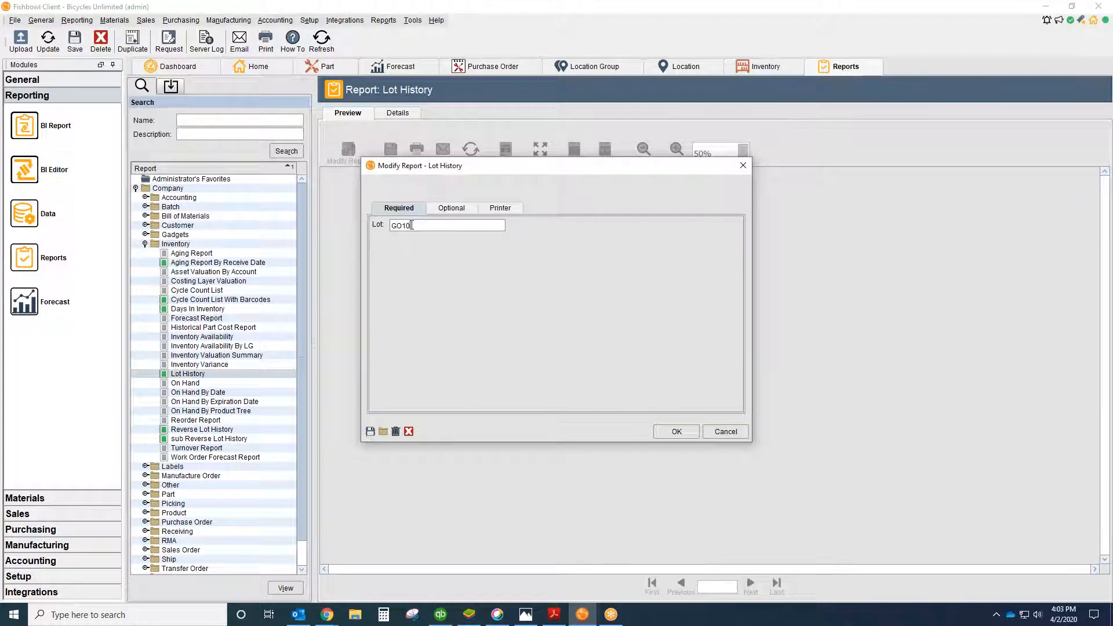
type("0")
key("Return")
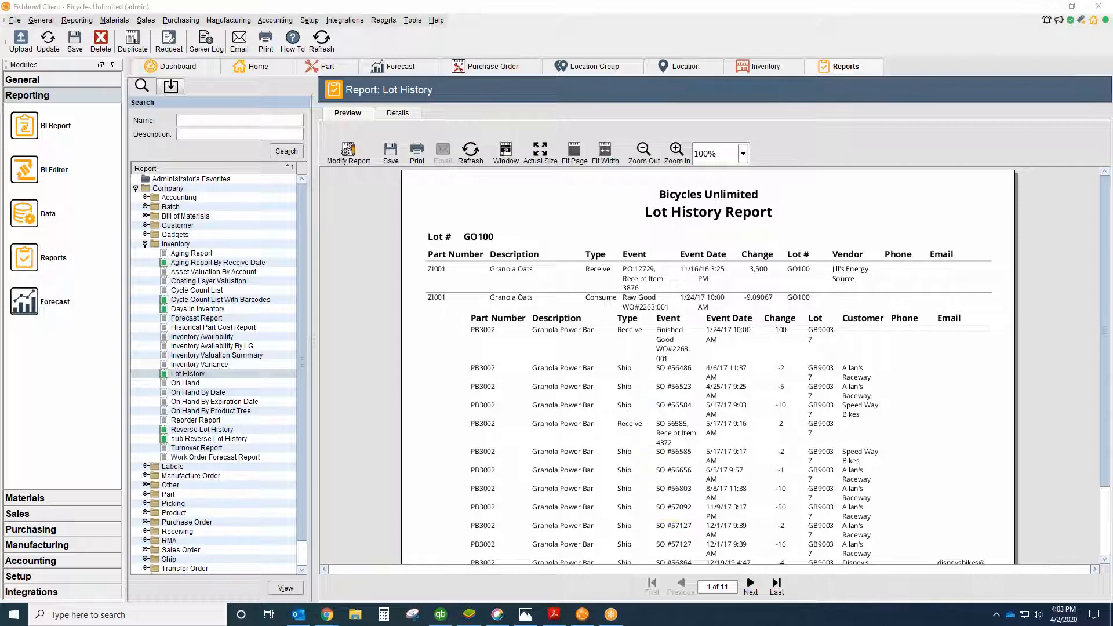
- Page through the Lot History report to page 5, then bring up On Hand By Expiration Date
left_click(751, 587)
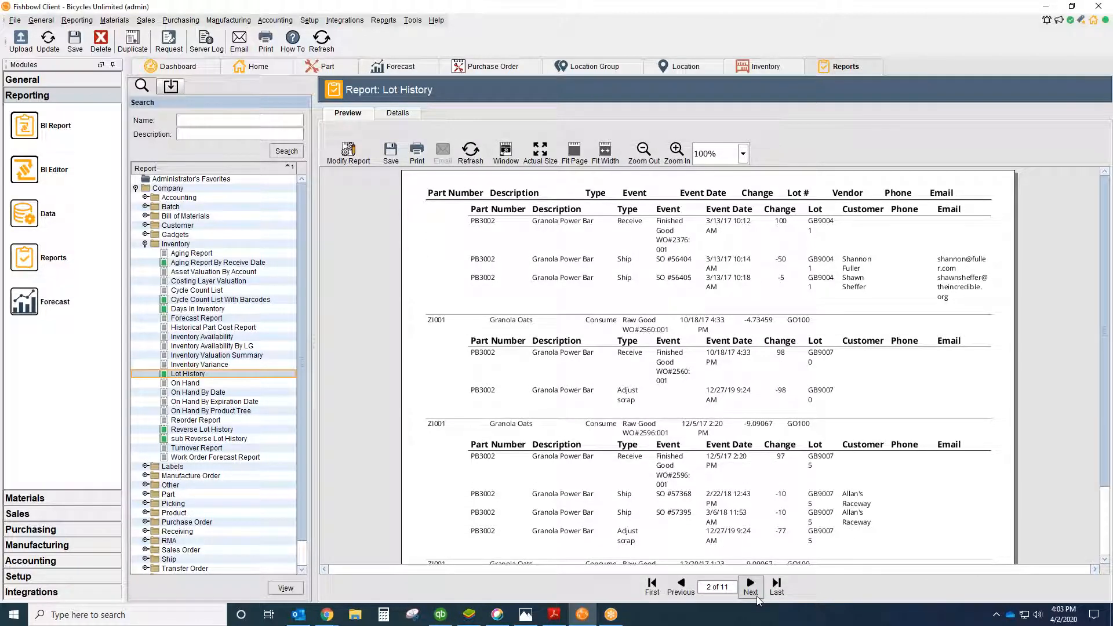
left_click(754, 592)
left_click(756, 596)
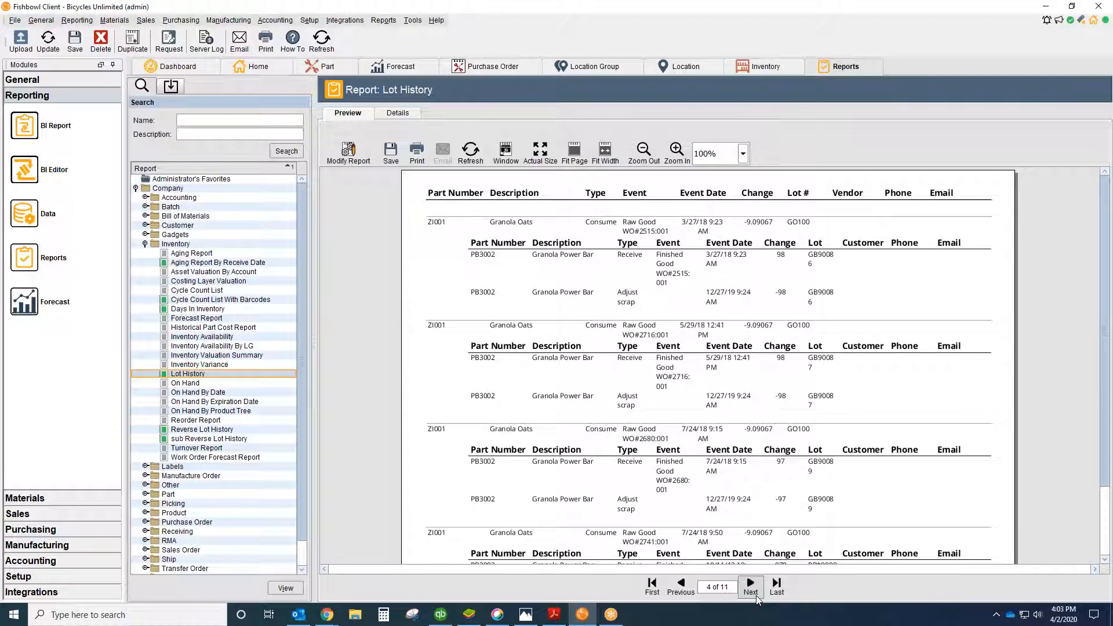
left_click(754, 591)
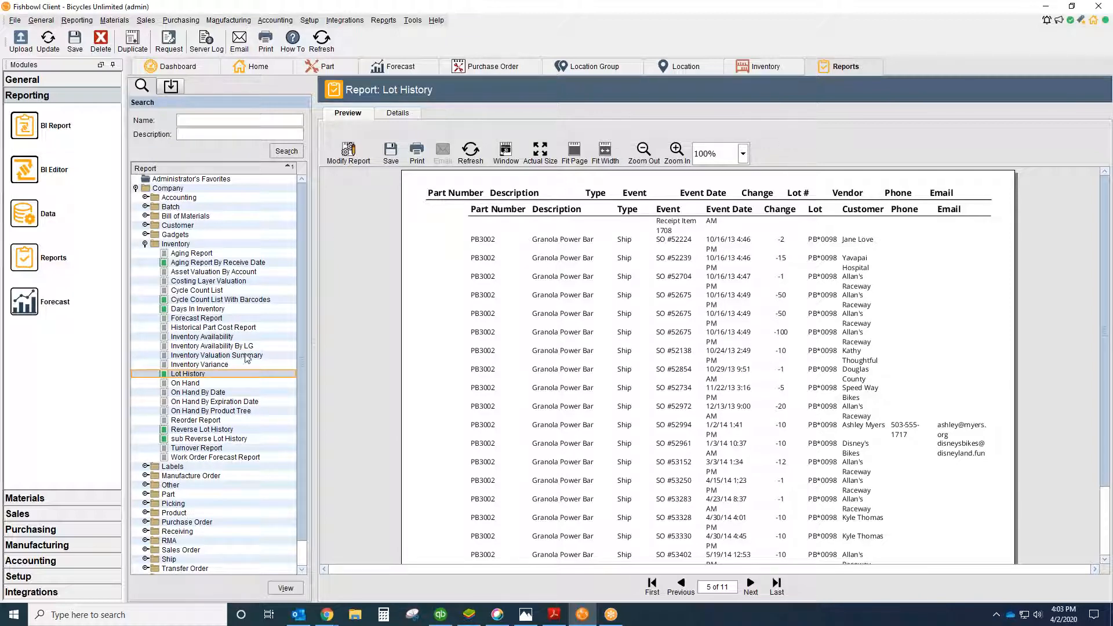
left_click(231, 402)
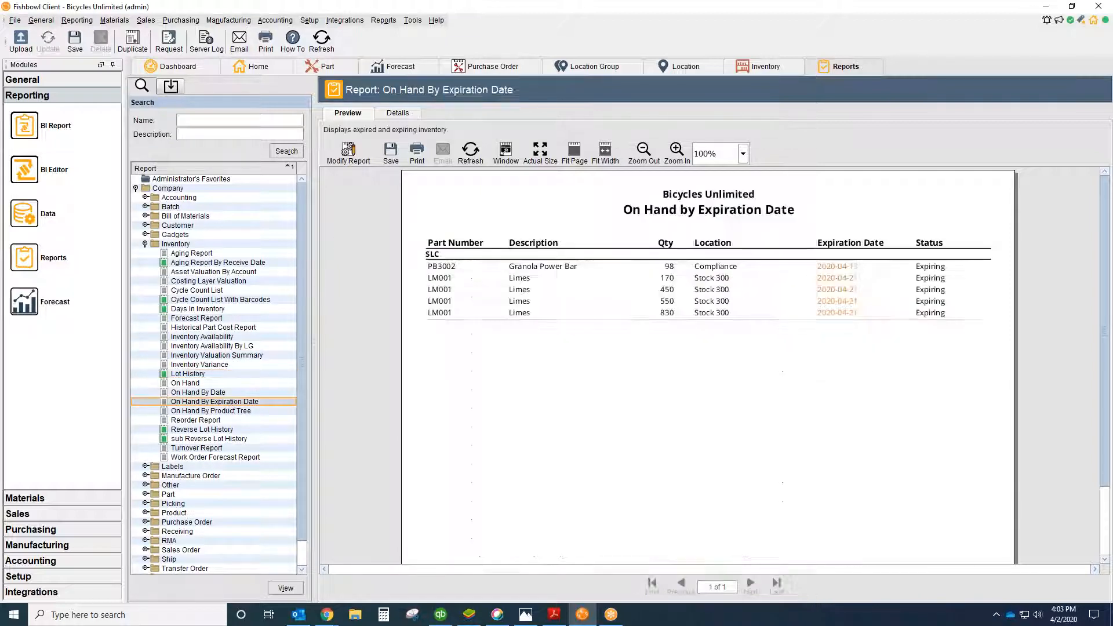
- Rerun the expiration report with Date Range This Year, then return to Parts
left_click(348, 152)
left_click(594, 347)
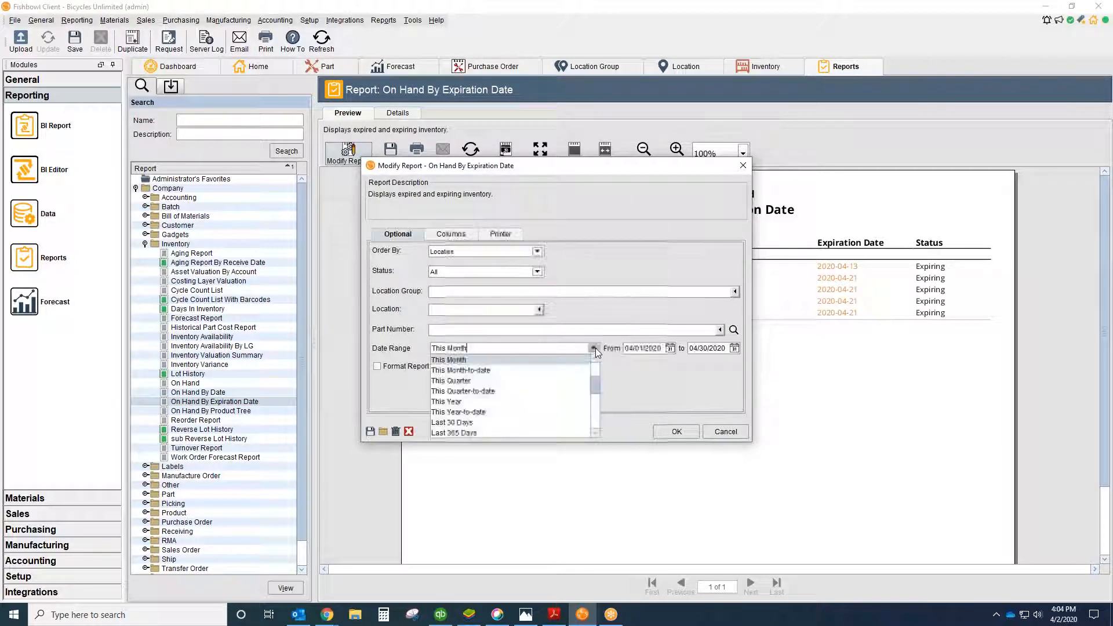
left_click(467, 401)
left_click(676, 431)
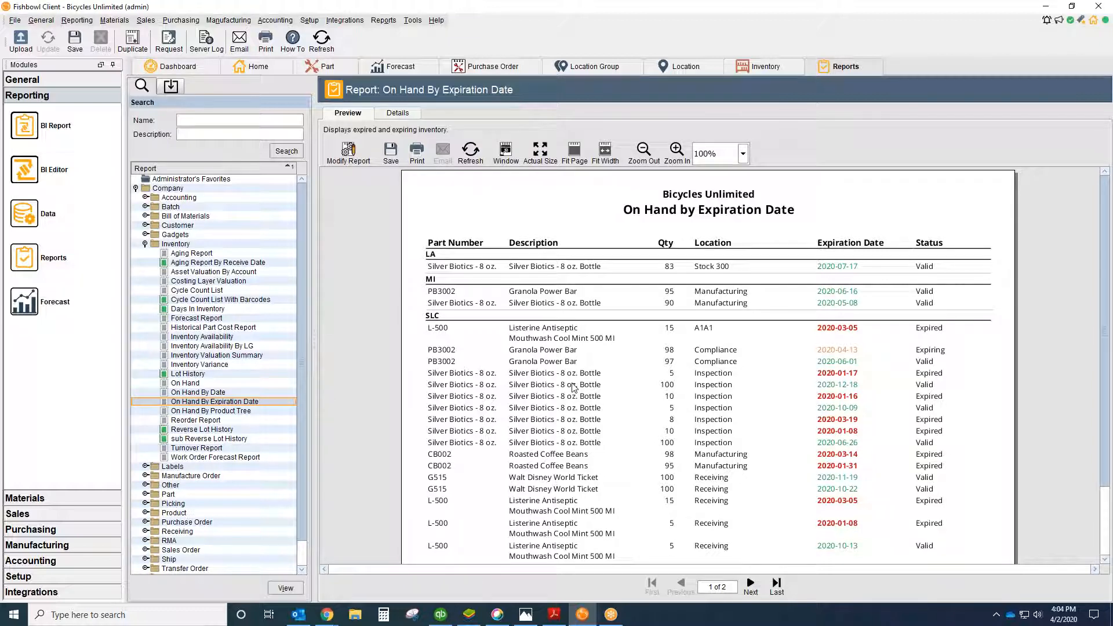
left_click(320, 67)
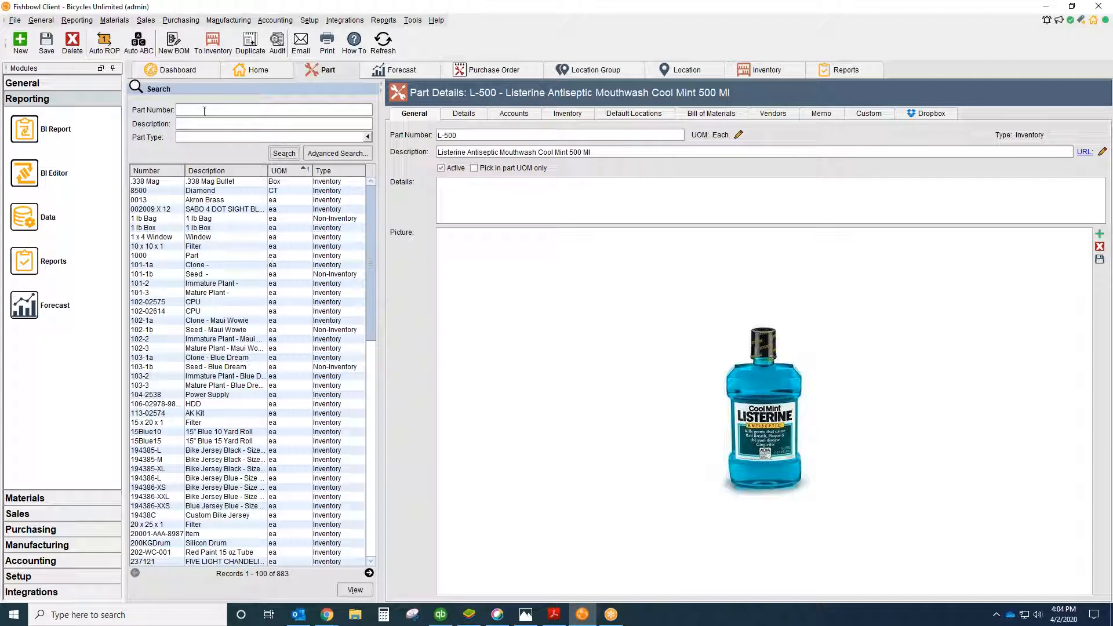
- Search part numbers for 'red', open RED FORMULA, clear the search, and view its BOM
type("red")
key("Return")
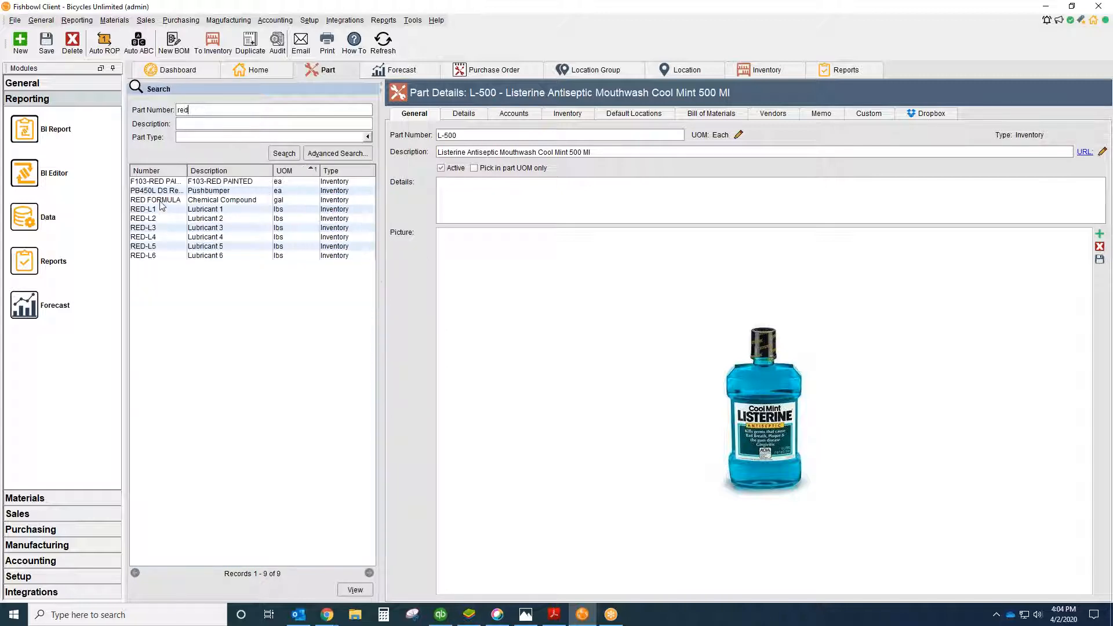
left_click(162, 201)
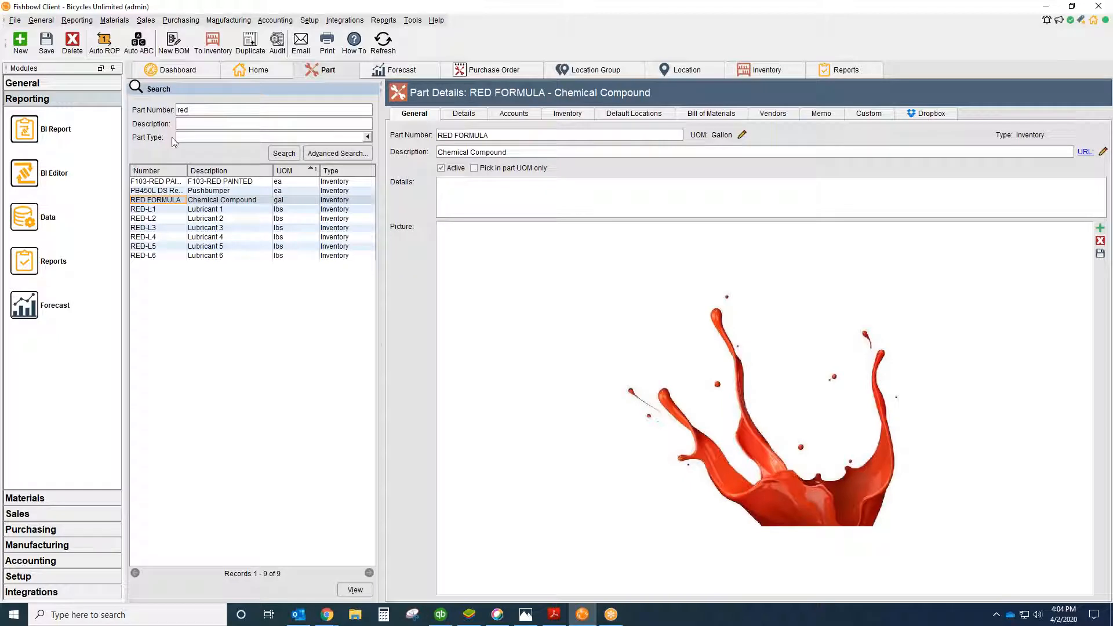
double_click(240, 109)
key("BackSpace")
left_click(284, 153)
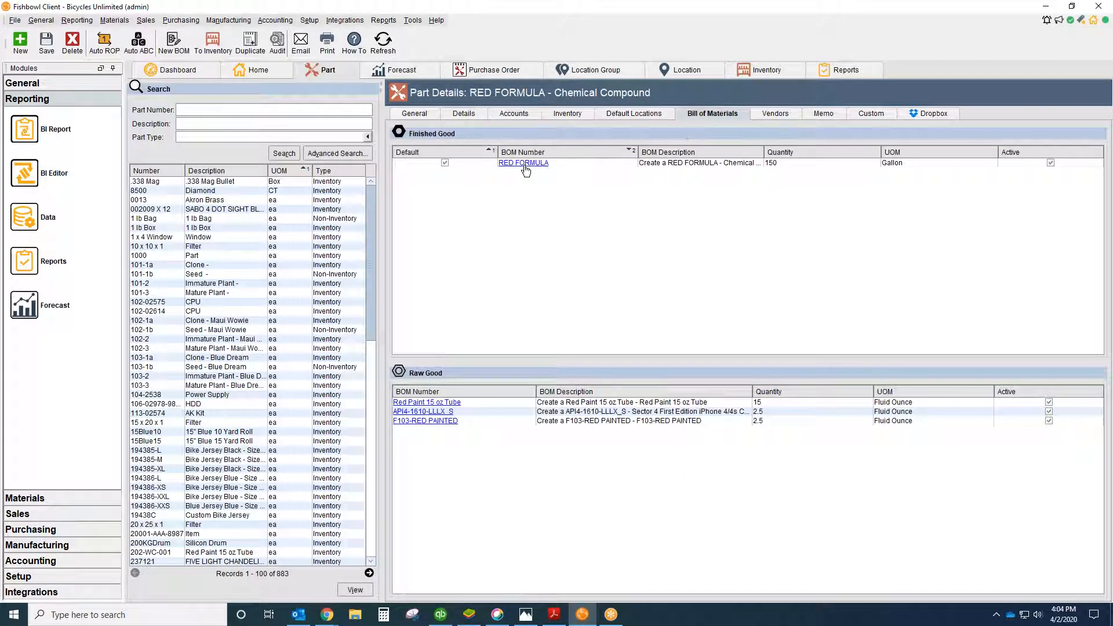
left_click(523, 163)
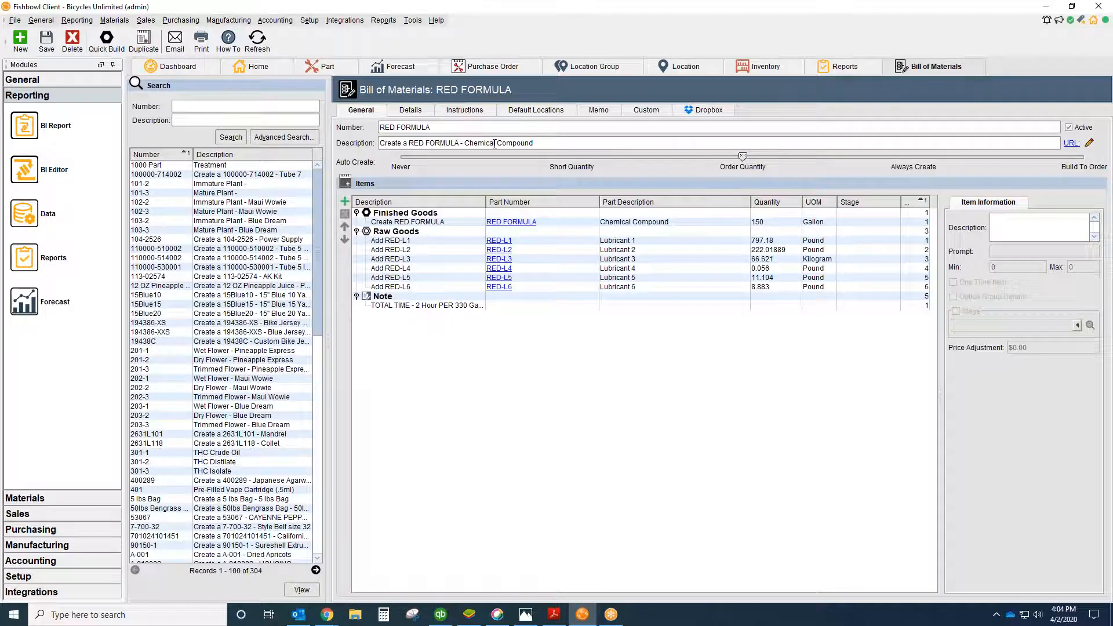
- Open manufacture order 3108 for RED FORMULA from the Manufacture Order list
left_click(77, 548)
left_click(41, 232)
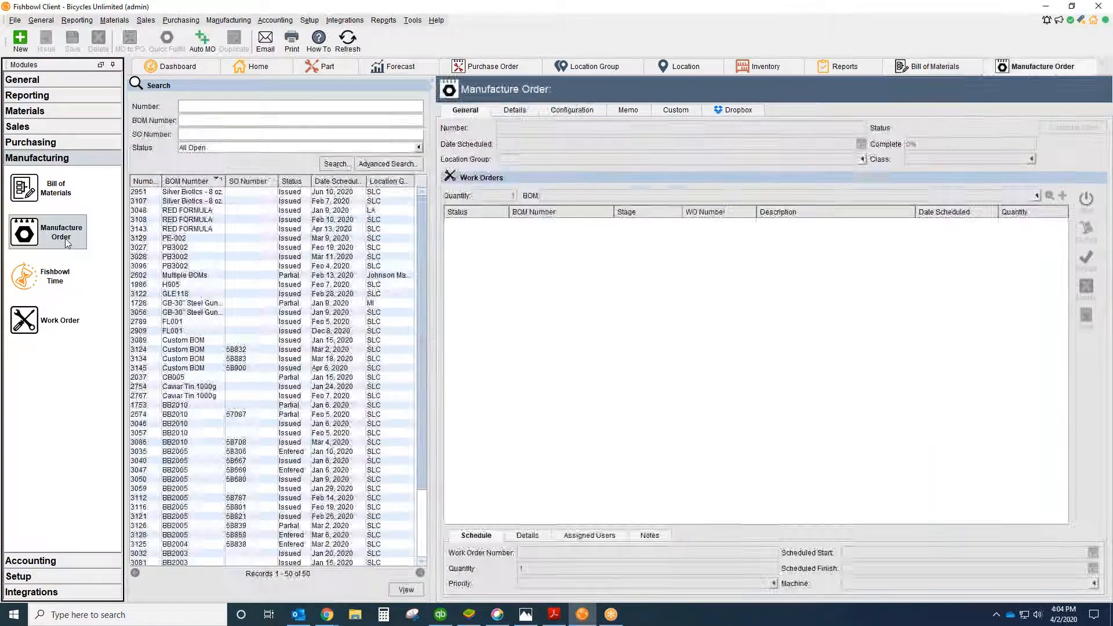
double_click(202, 219)
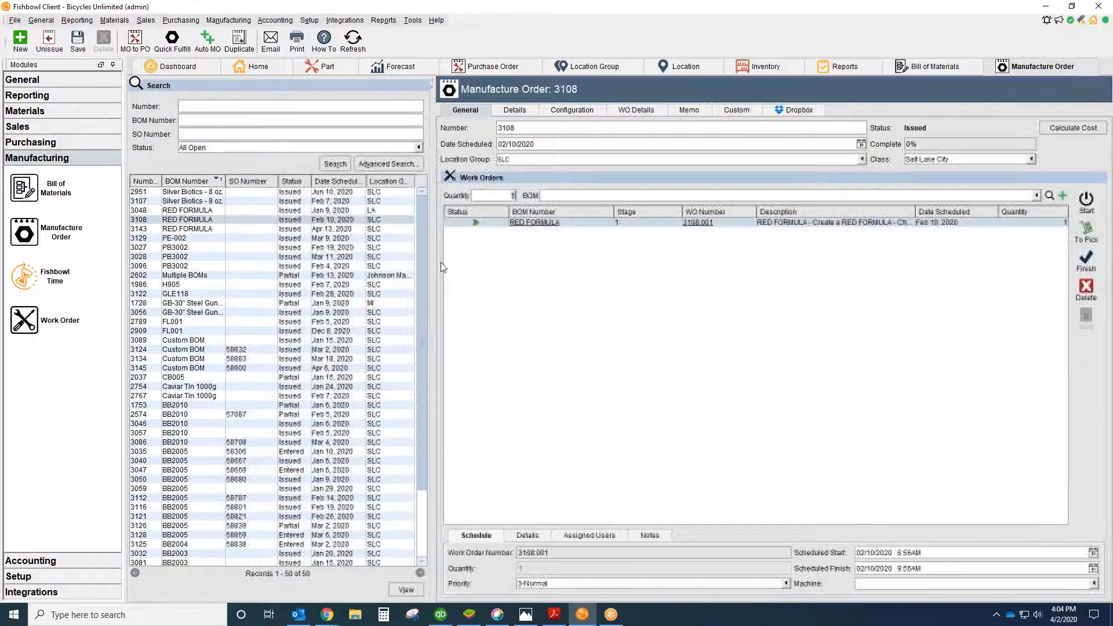
- Preview and enlarge the Work Order Traveler for order 3108, then close it
left_click(383, 19)
left_click(416, 130)
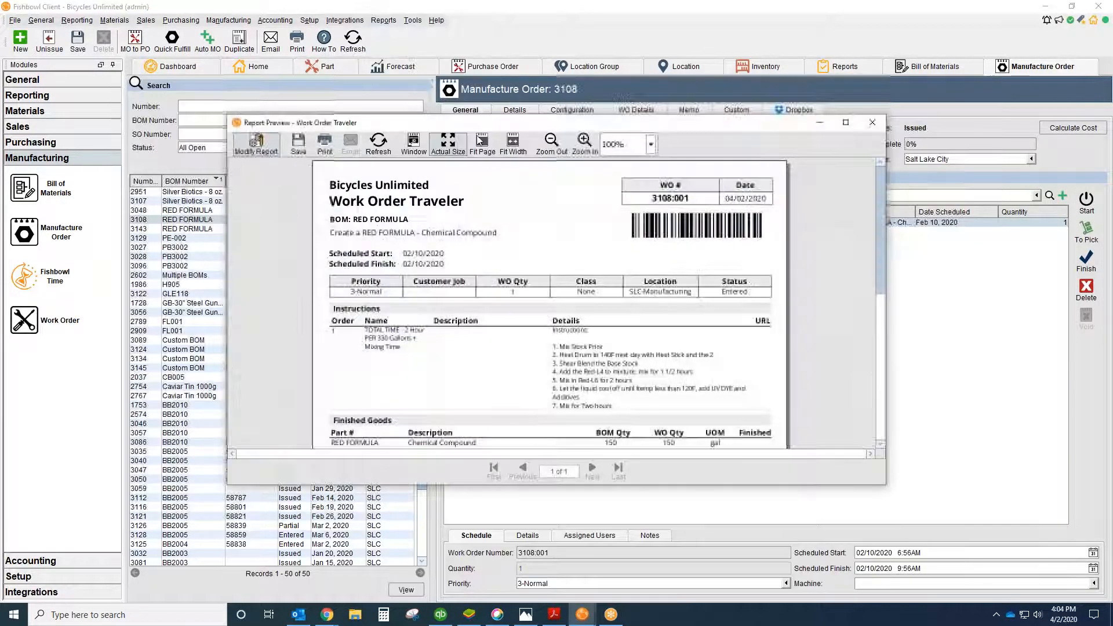
left_click_drag(837, 438, 874, 563)
mouse_move(867, 361)
left_mouse_down()
mouse_move(868, 440)
mouse_move(861, 357)
left_mouse_up()
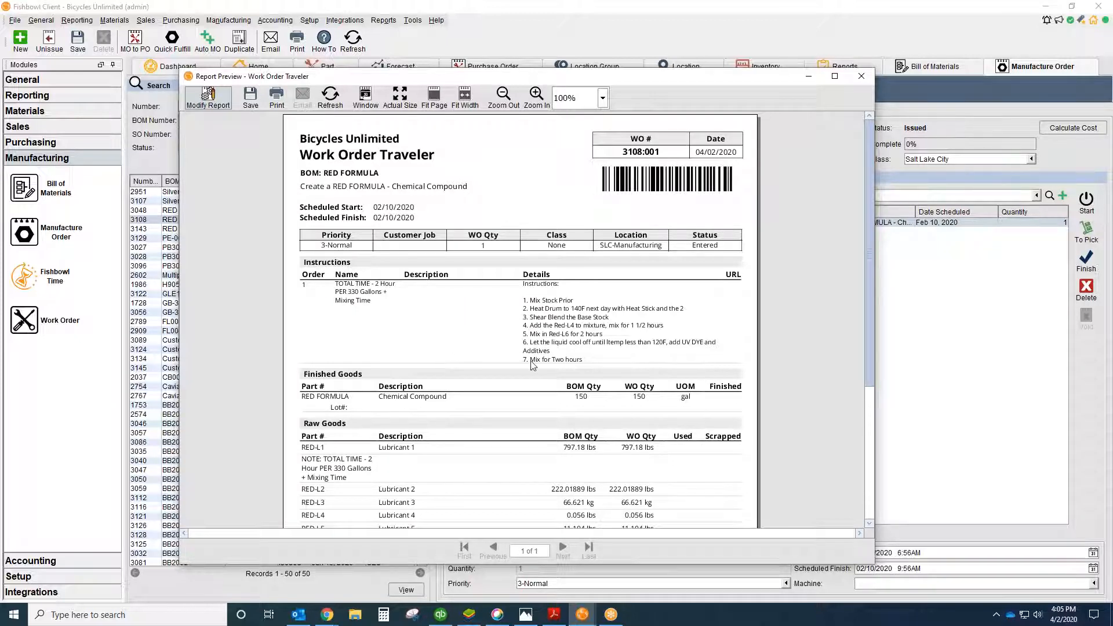
left_click(985, 339)
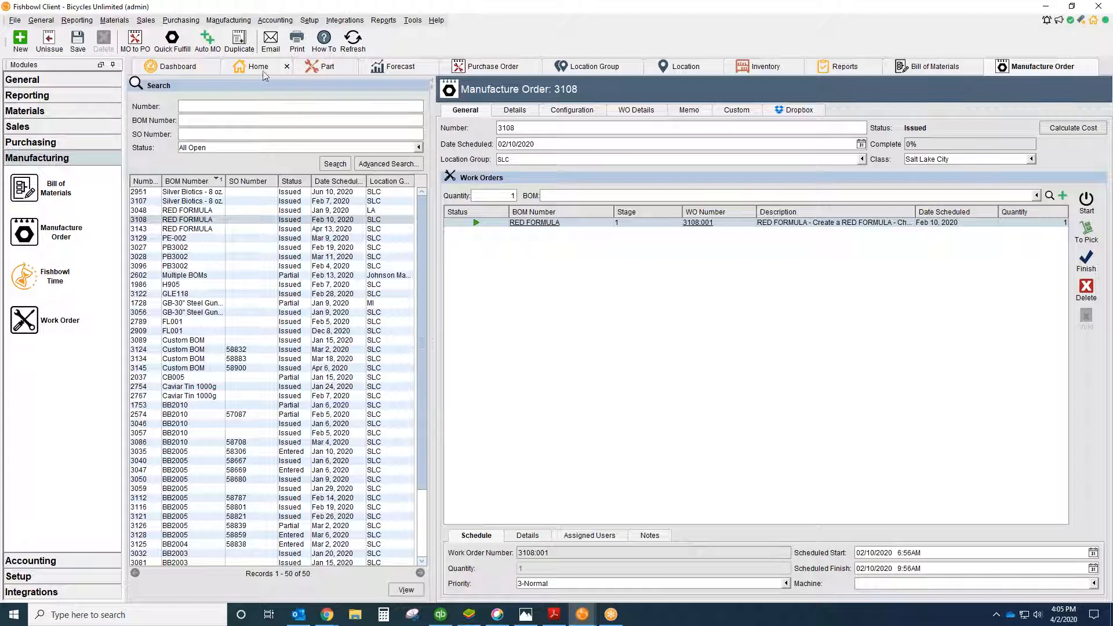
- In Reports > Labels, preview Location Barcode, then Part Barcodes Avery
left_click(59, 98)
left_click(62, 262)
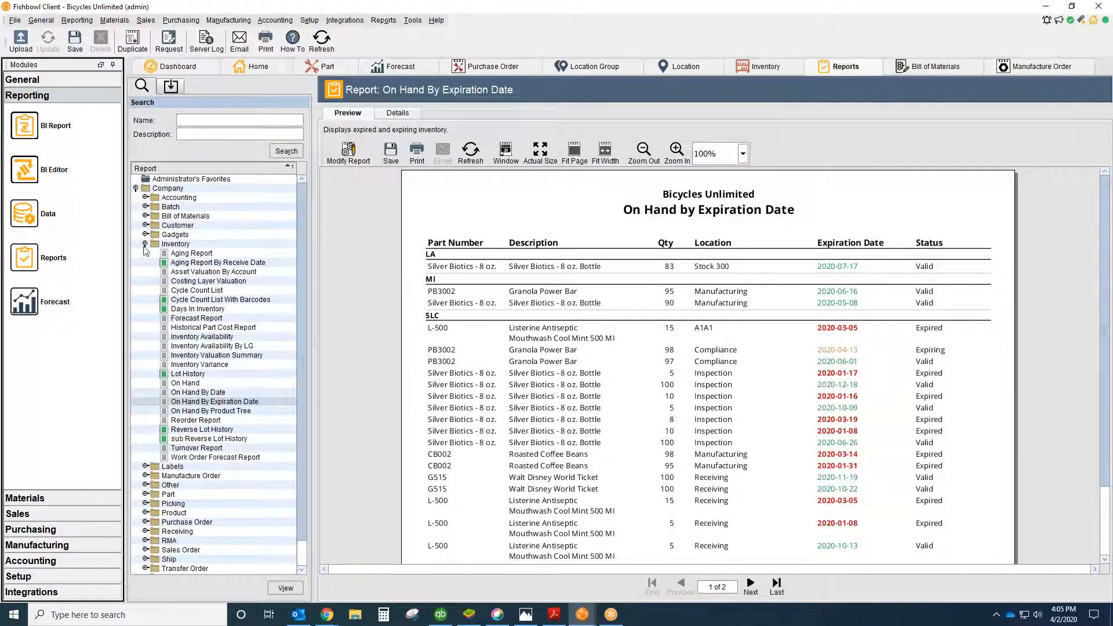
left_click(146, 253)
left_click(205, 356)
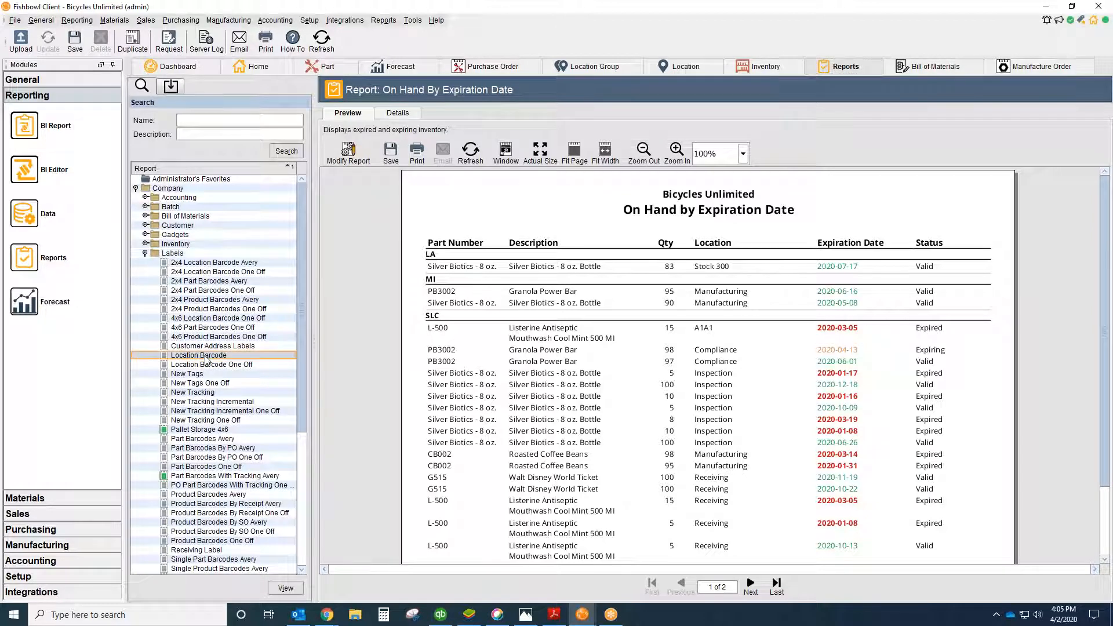
left_click(212, 439)
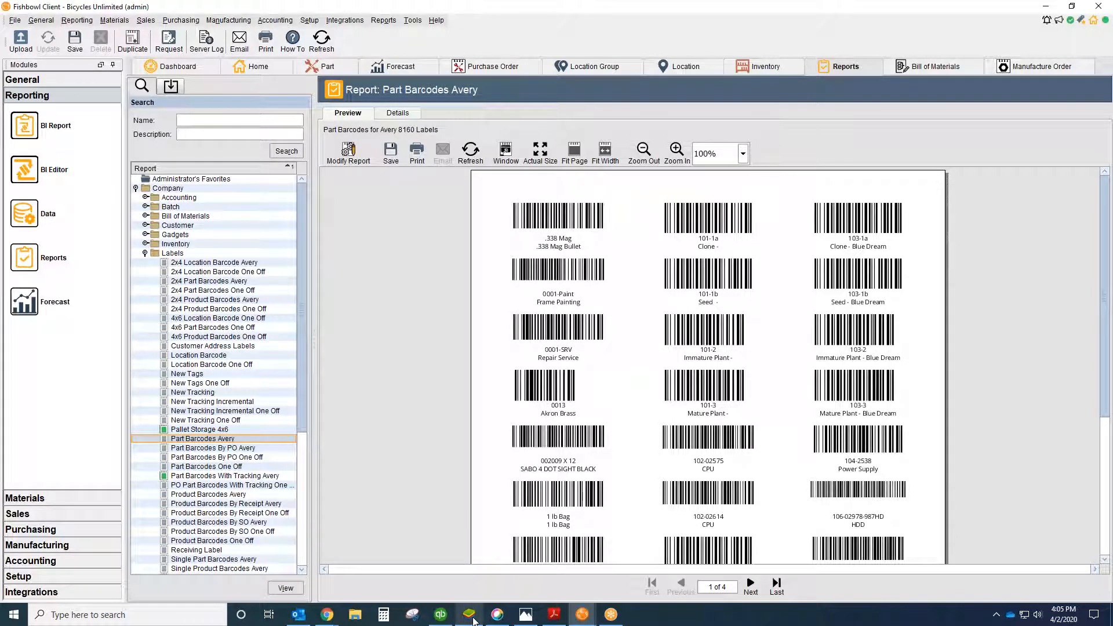
- Bring the Fishbowl website forward on its Mobile Scanner Kits page
mouse_move(327, 613)
left_click(355, 582)
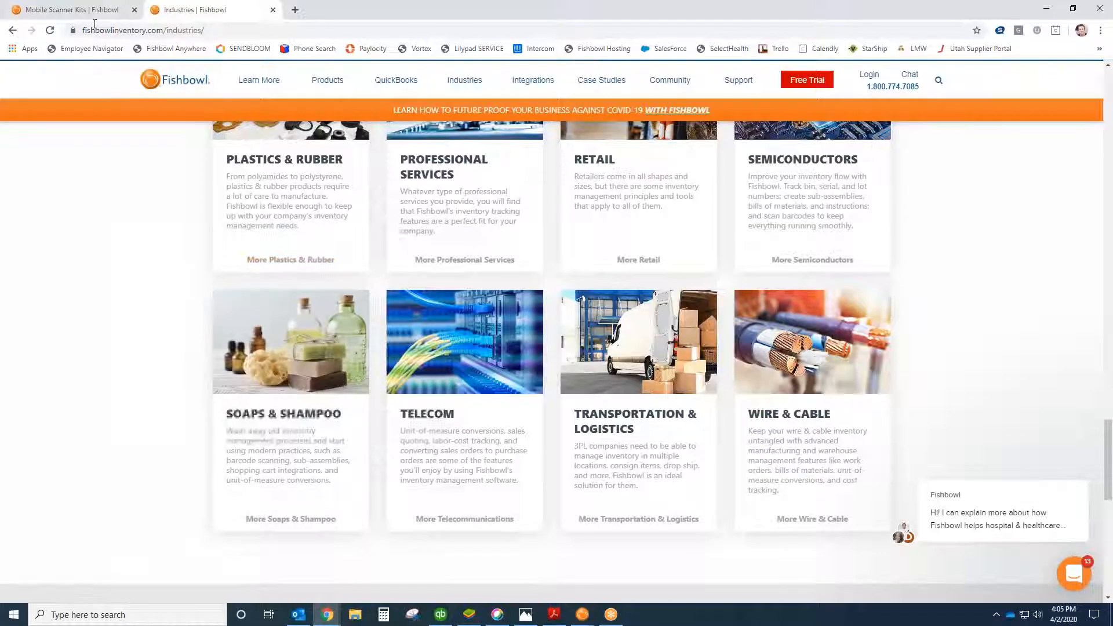
left_click(107, 10)
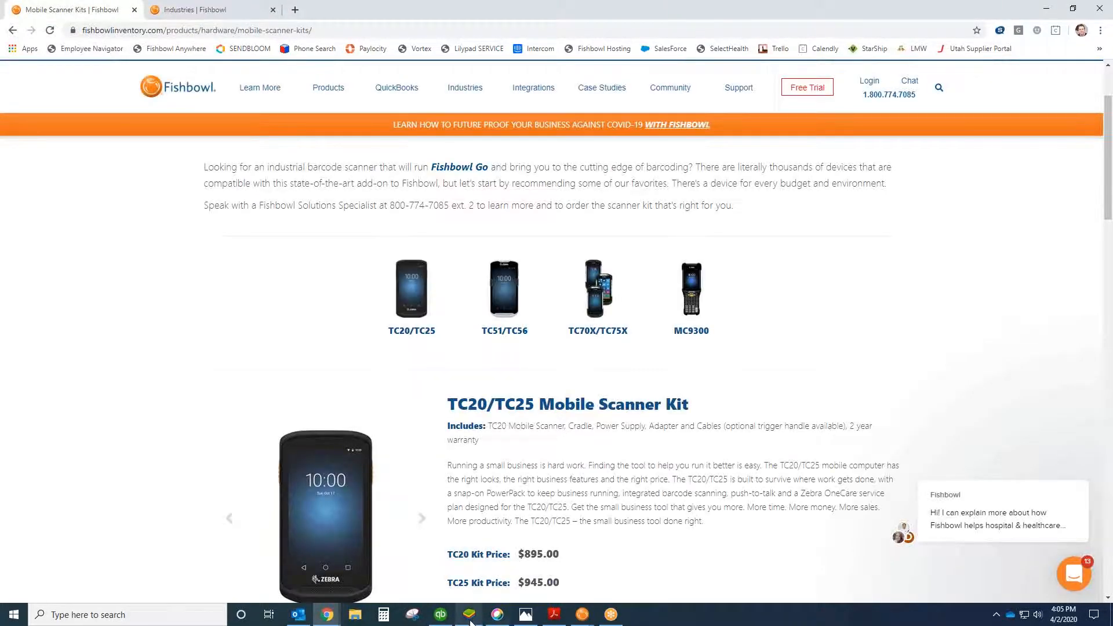
- Launch the Fishbowl Go emulator, move it up and left, and return to Fishbowl Client
left_click(469, 614)
left_click_drag(146, 149, 128, 124)
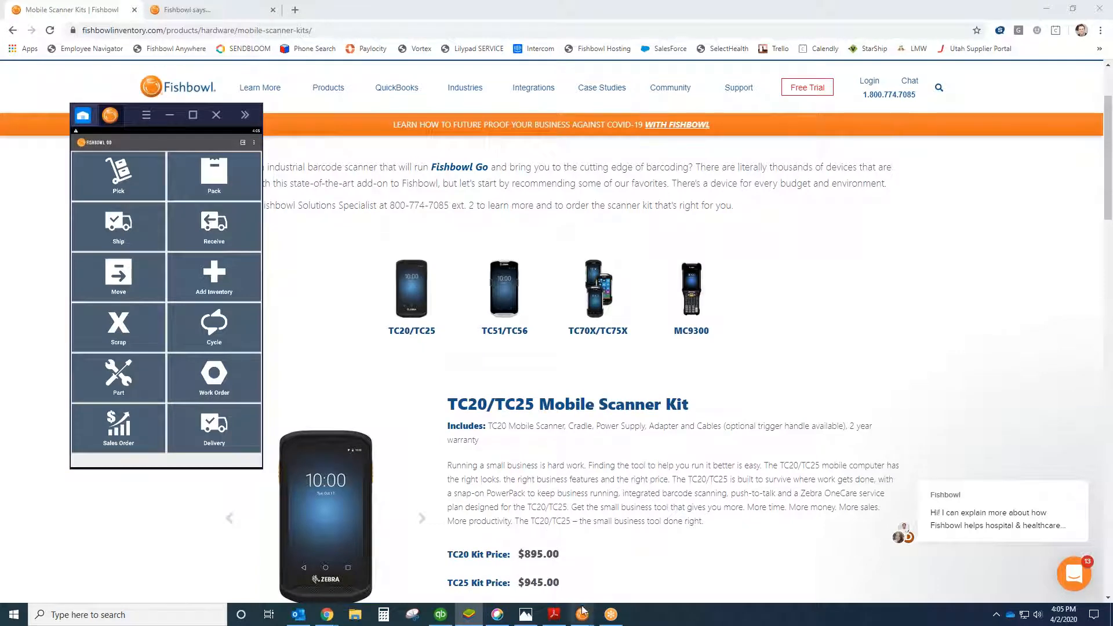
mouse_move(582, 615)
left_click(559, 568)
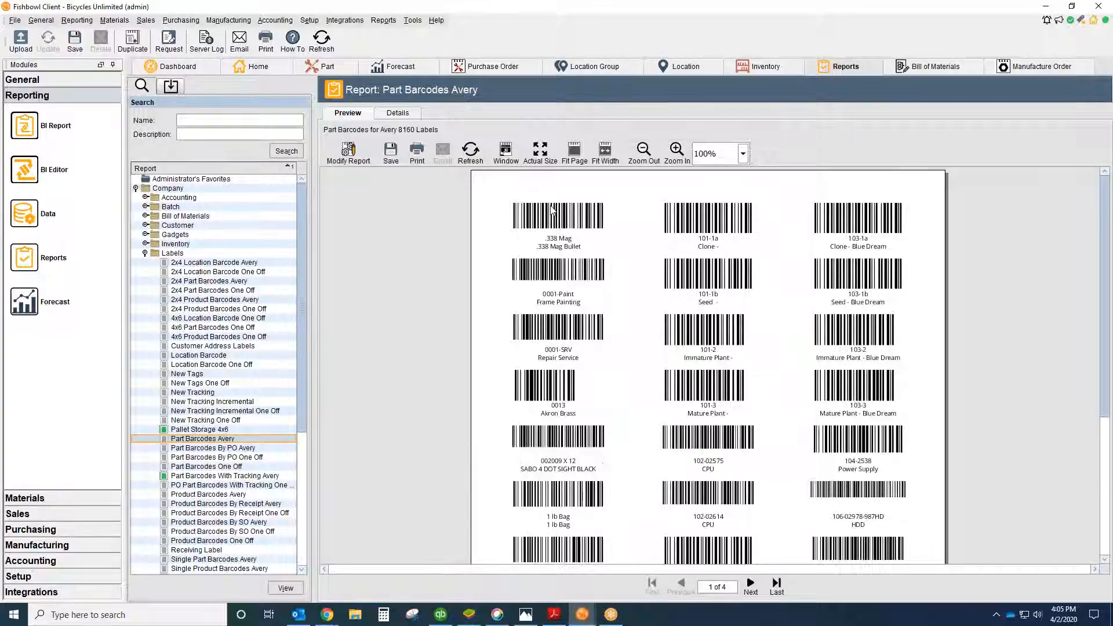
- Open manufacture order 3059 for BB2005 from the manufacture order list
left_click(1032, 69)
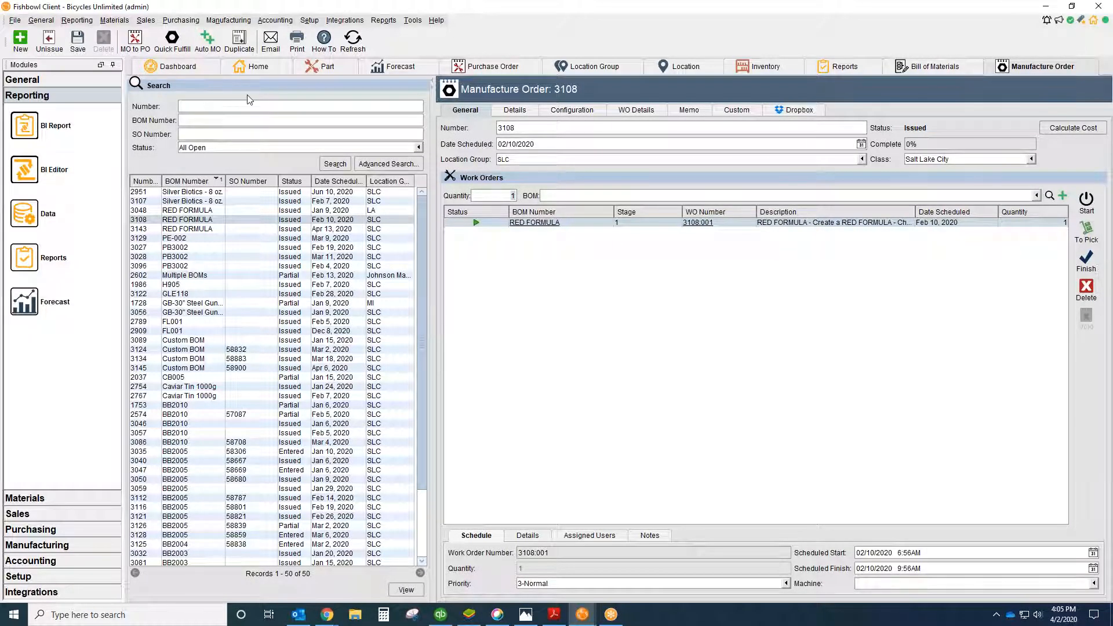
scroll(206, 400, "down", 3)
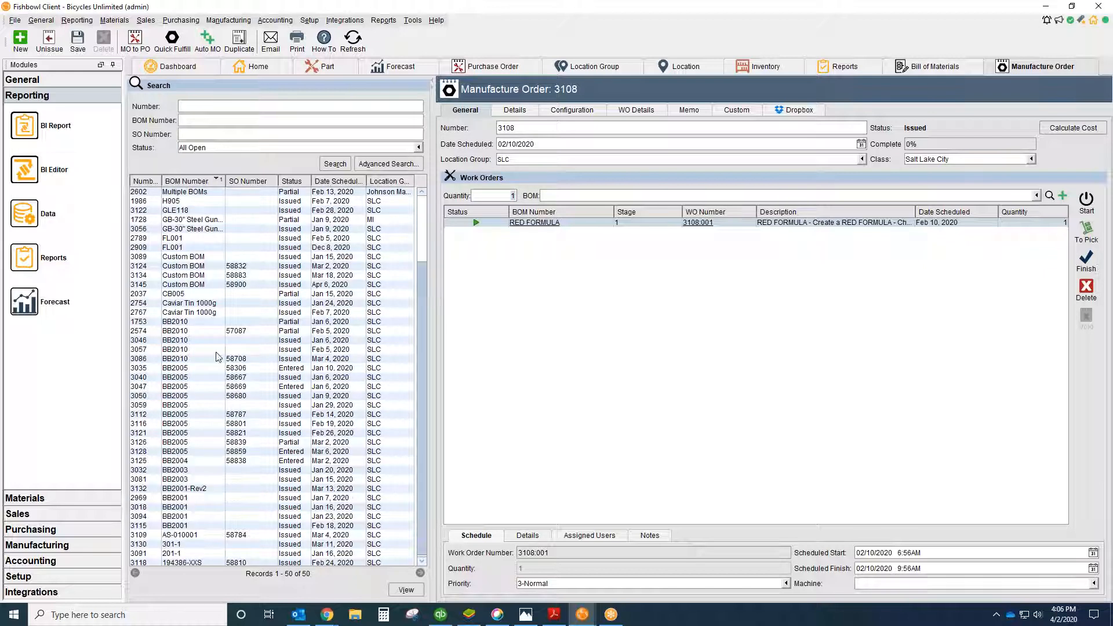
left_click(199, 406)
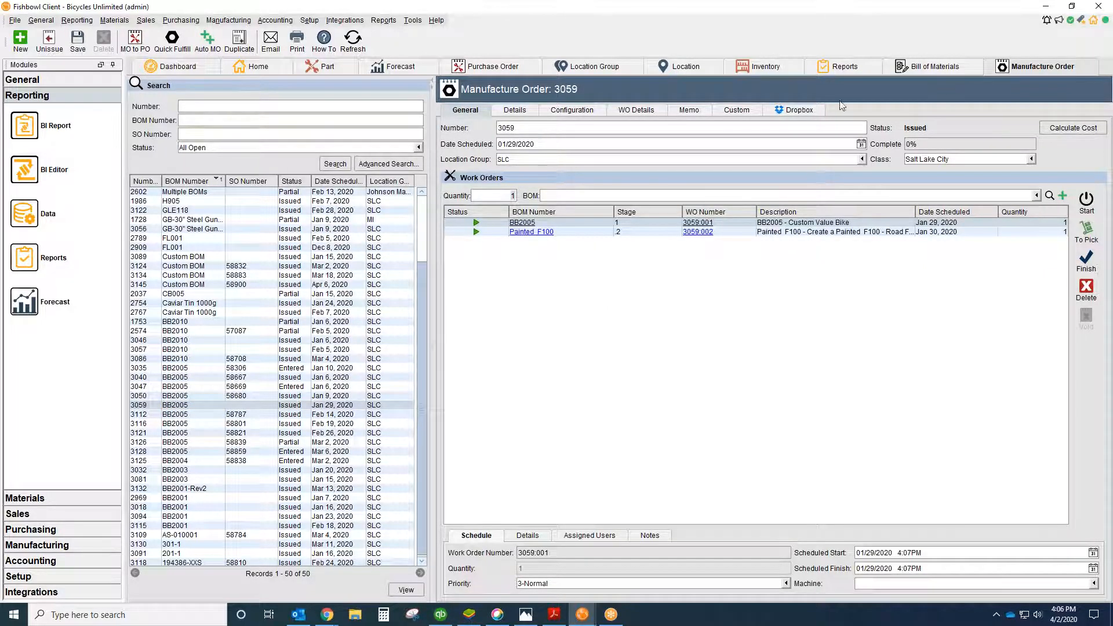
- Browse the BB2010, LI100 and LI-SW100 bills of materials, then return to manufacture orders
left_click(935, 68)
scroll(181, 422, "down", 9)
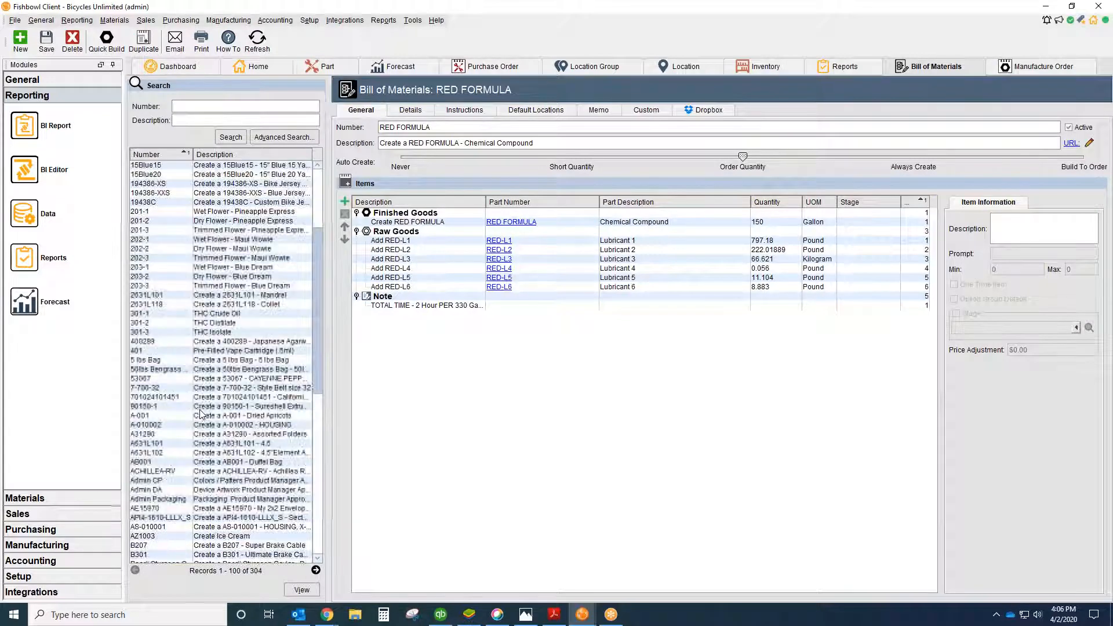
scroll(218, 255, "down", 4)
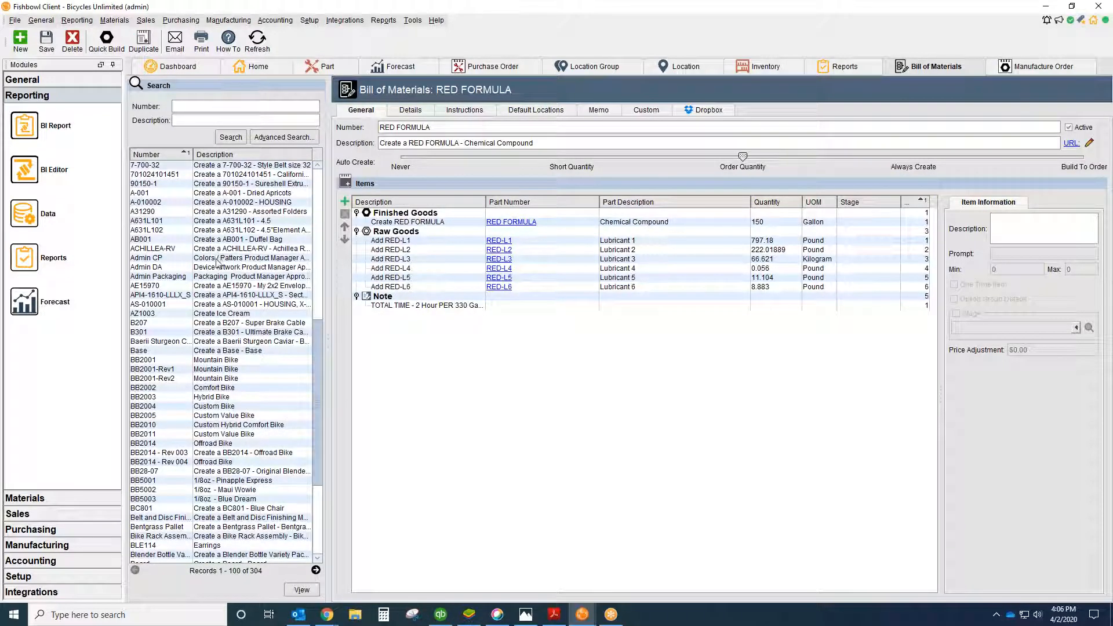
left_click(162, 424)
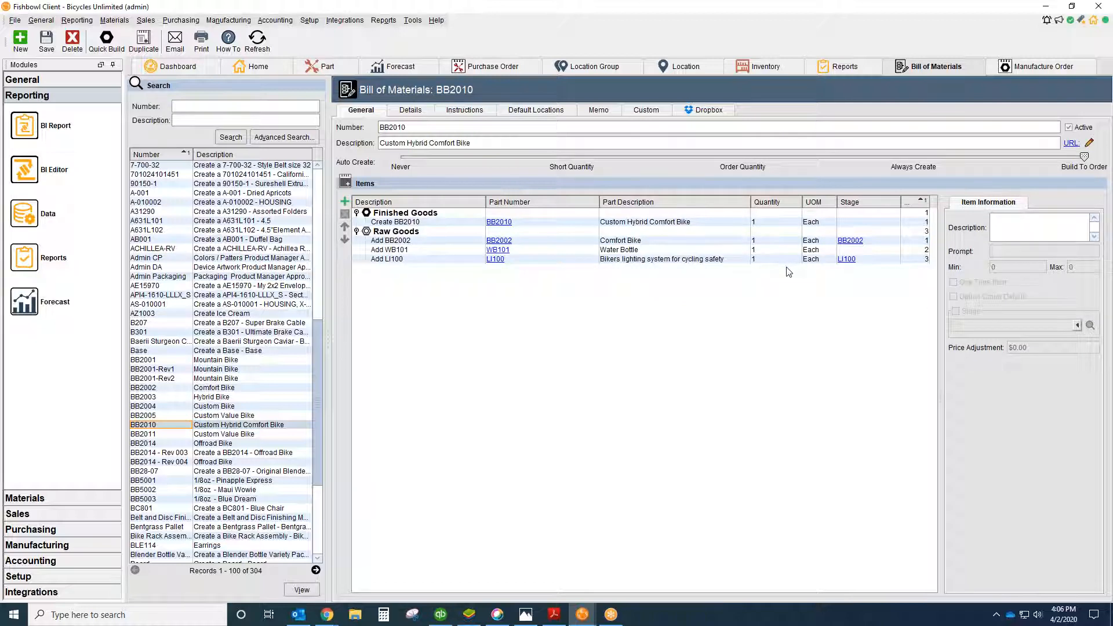
left_click(848, 260)
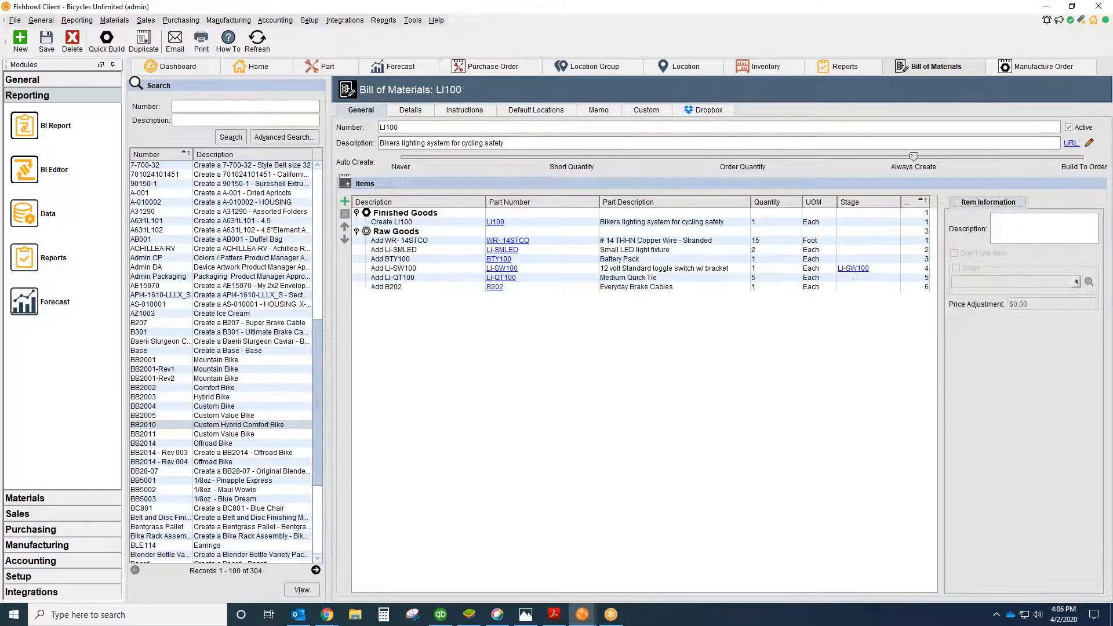
left_click(853, 270)
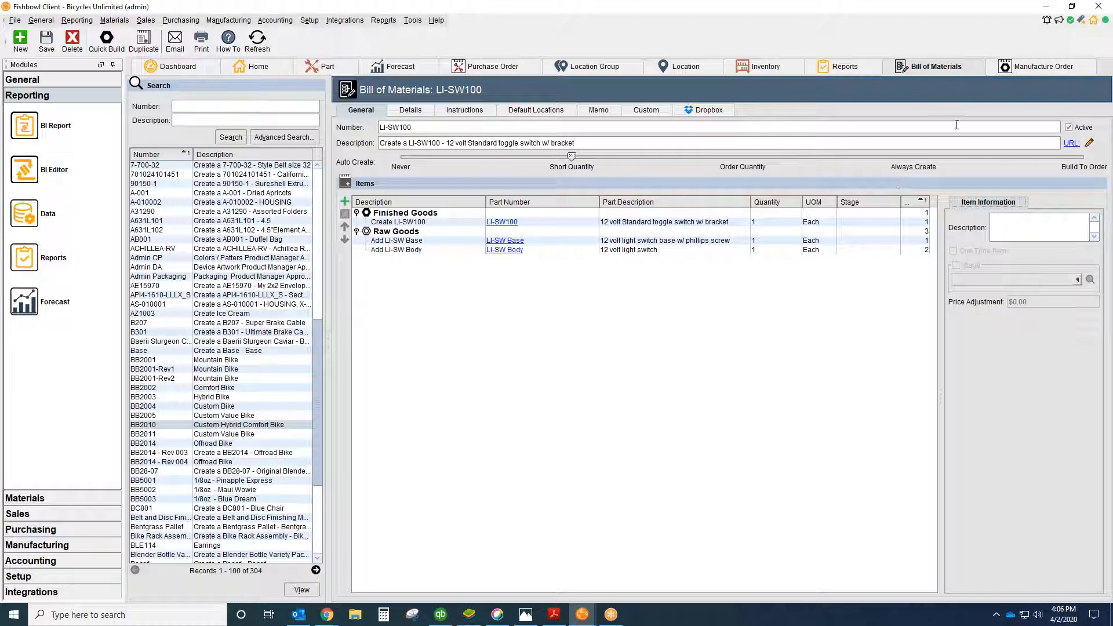
left_click(1032, 69)
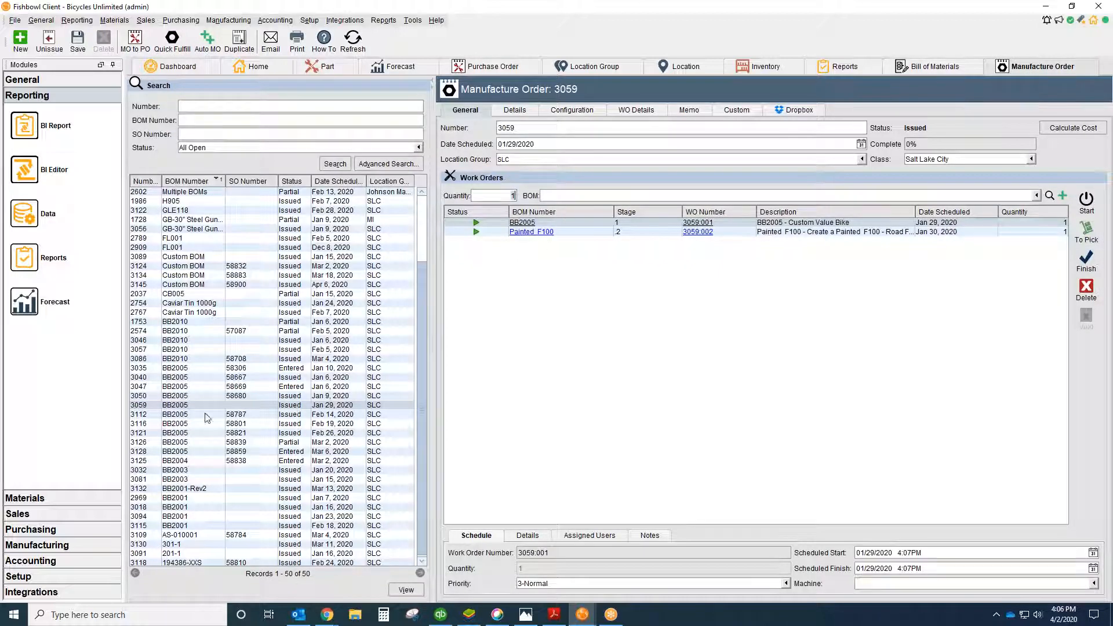
- View manufacture order 1753's multi-level configuration and briefly show the Fishbowl Time screenshot
left_click(196, 322)
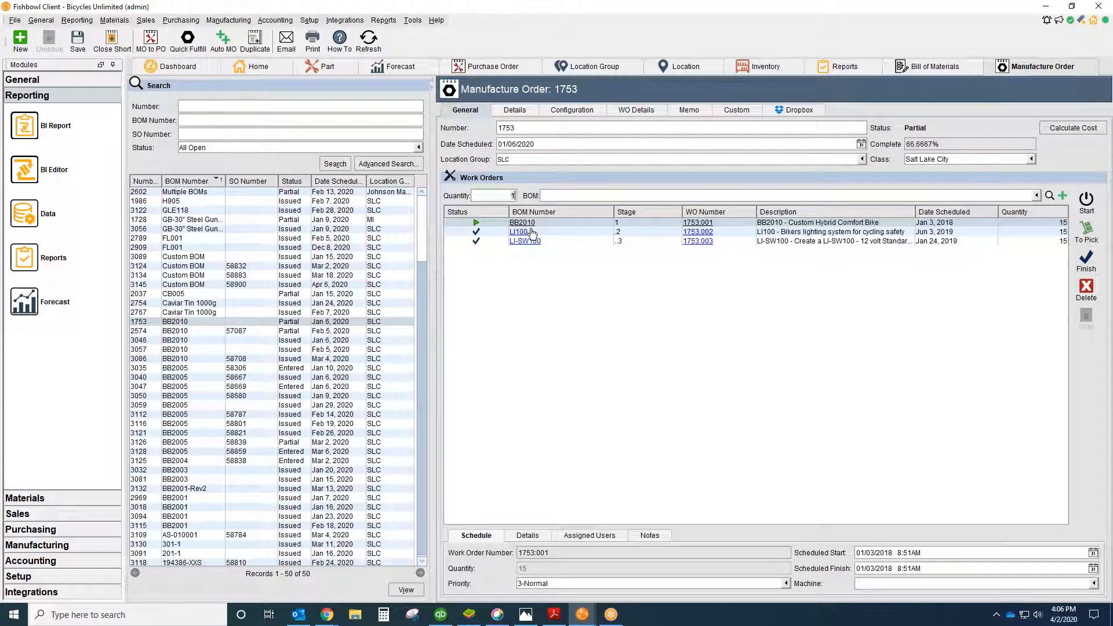
left_click(573, 112)
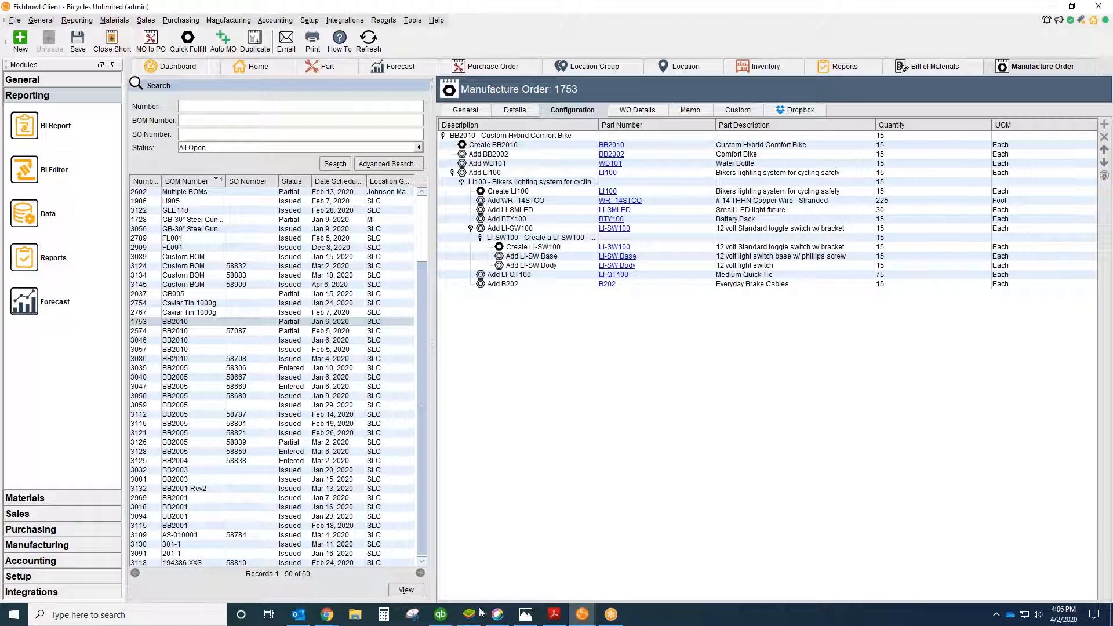
left_click(525, 614)
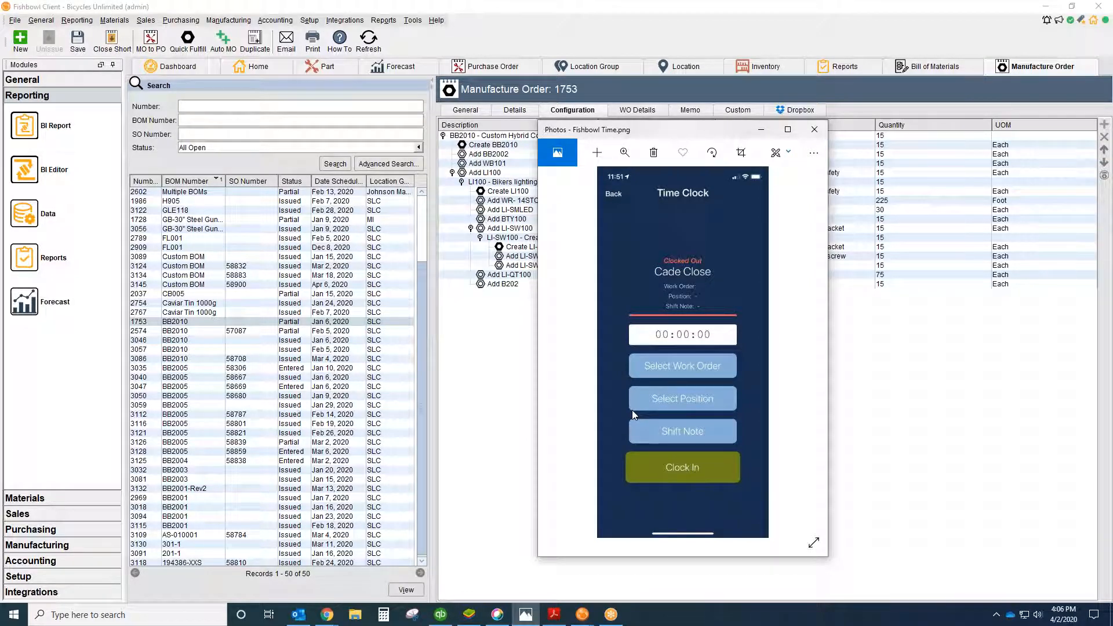
left_click(760, 130)
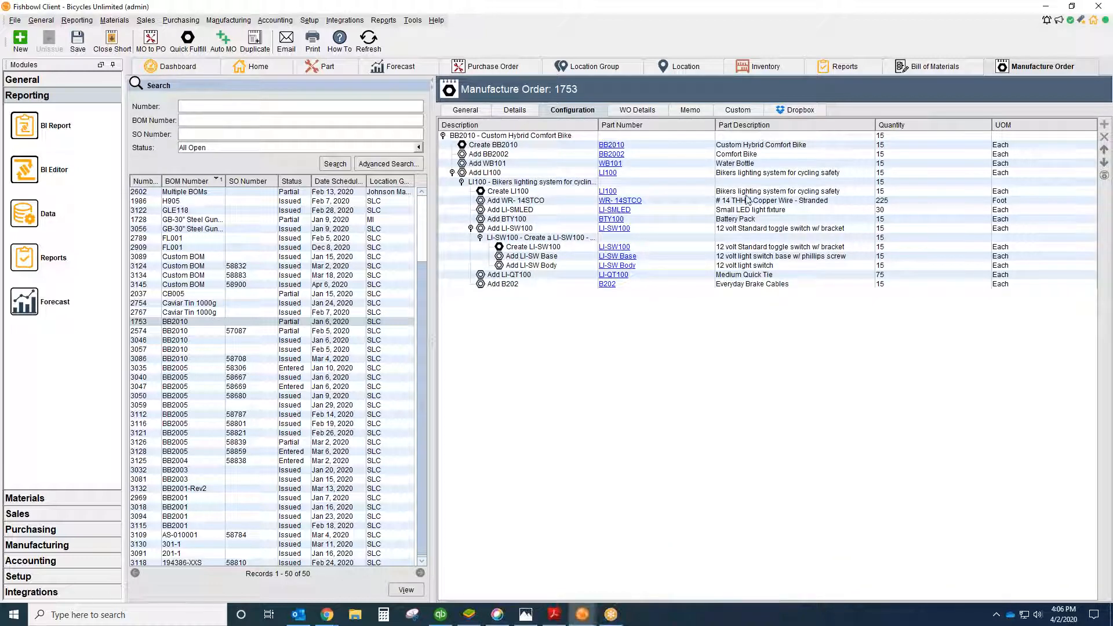
- Return to the order's general details and open the Calendar from the General modules
left_click(467, 112)
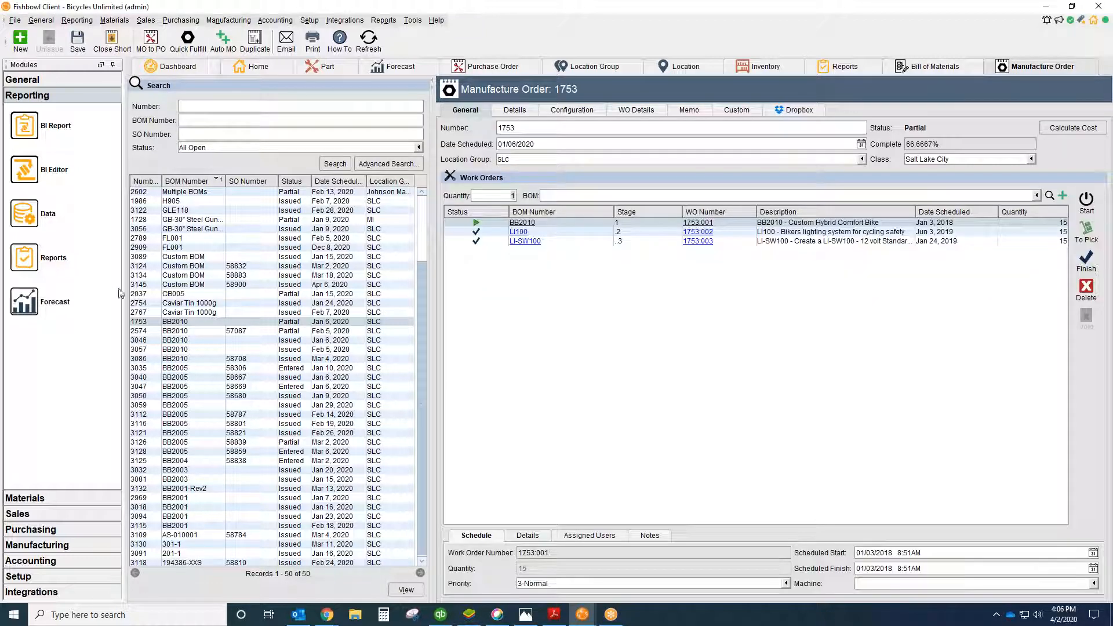
left_click(55, 79)
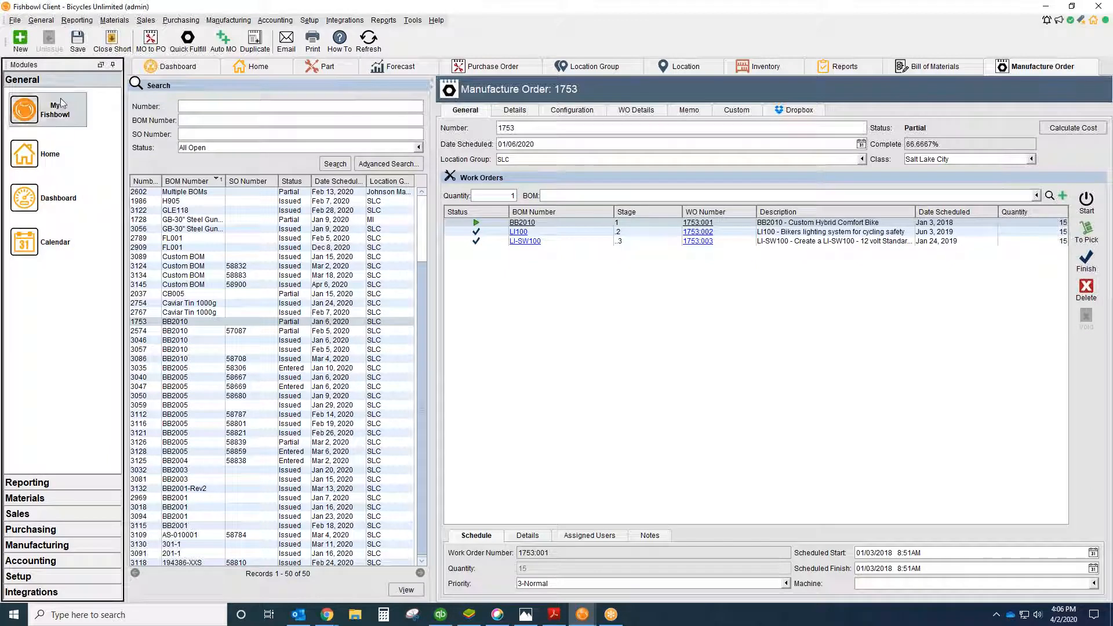
left_click(64, 243)
- Step the calendar back to February 2020, show its colour categories, then go to Reports
left_click(439, 90)
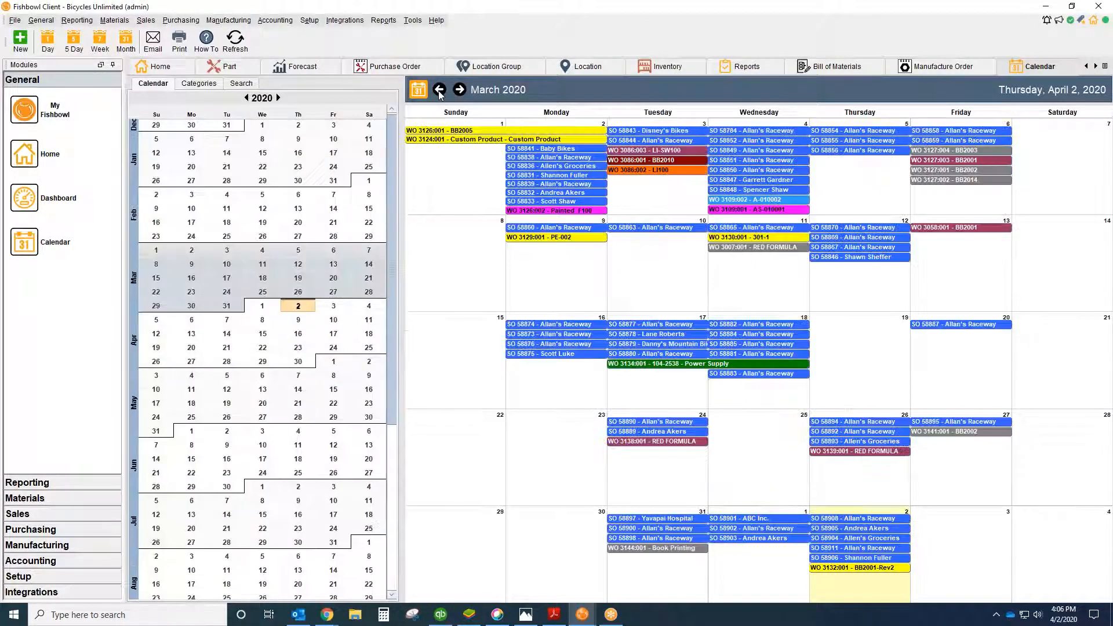
left_click(439, 90)
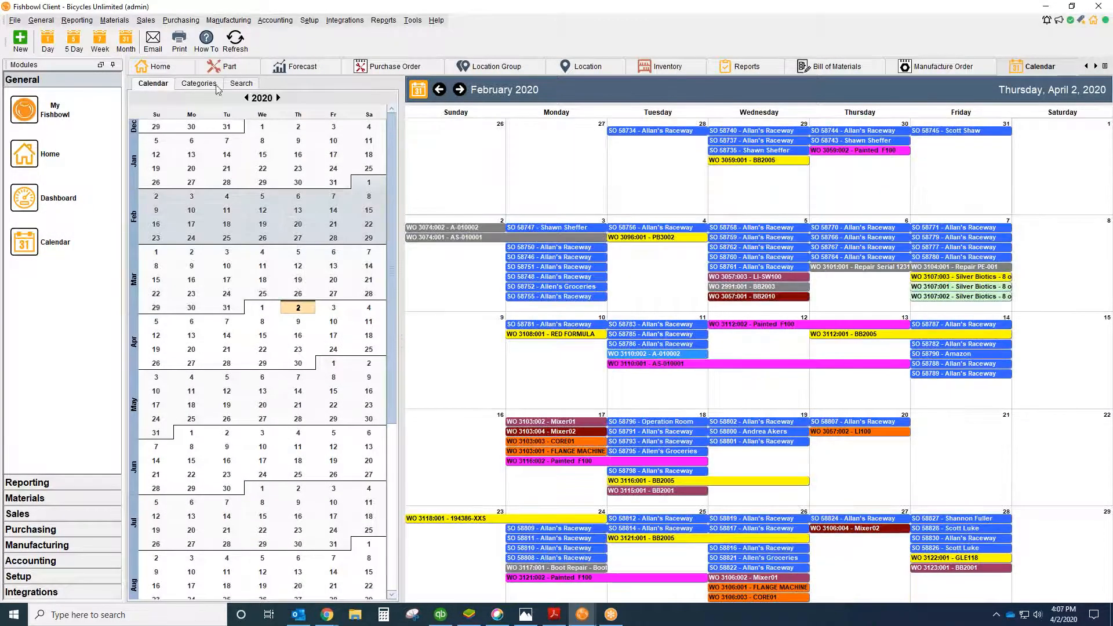
left_click(198, 84)
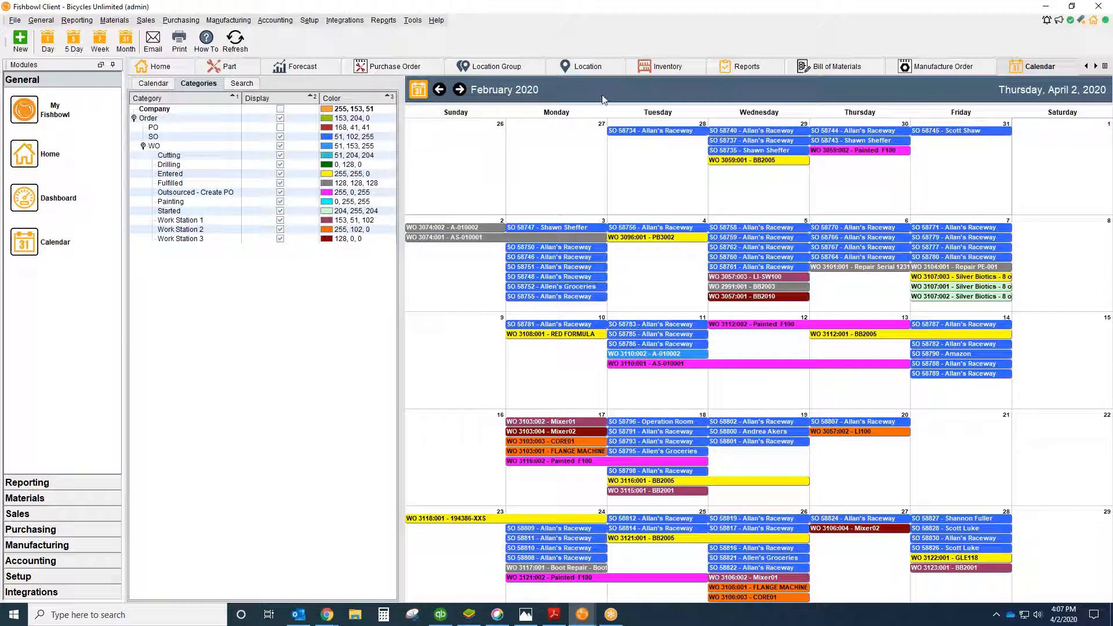
left_click(750, 65)
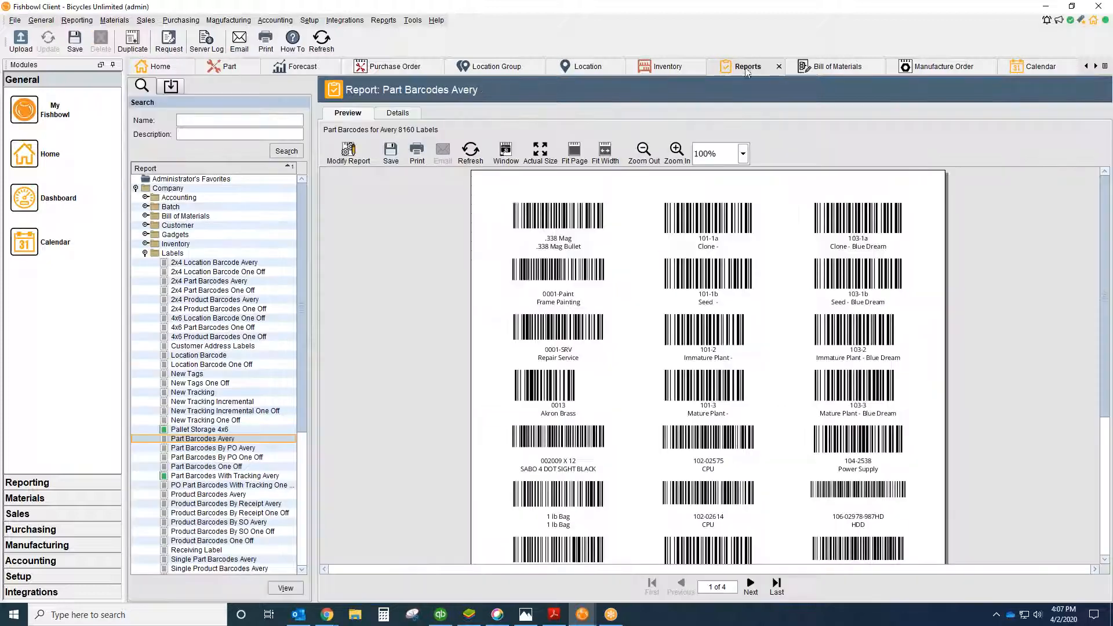
- Collapse Labels, expand the Work Order reports, and preview WO Summary then WO Flag
left_click(145, 253)
left_click(145, 383)
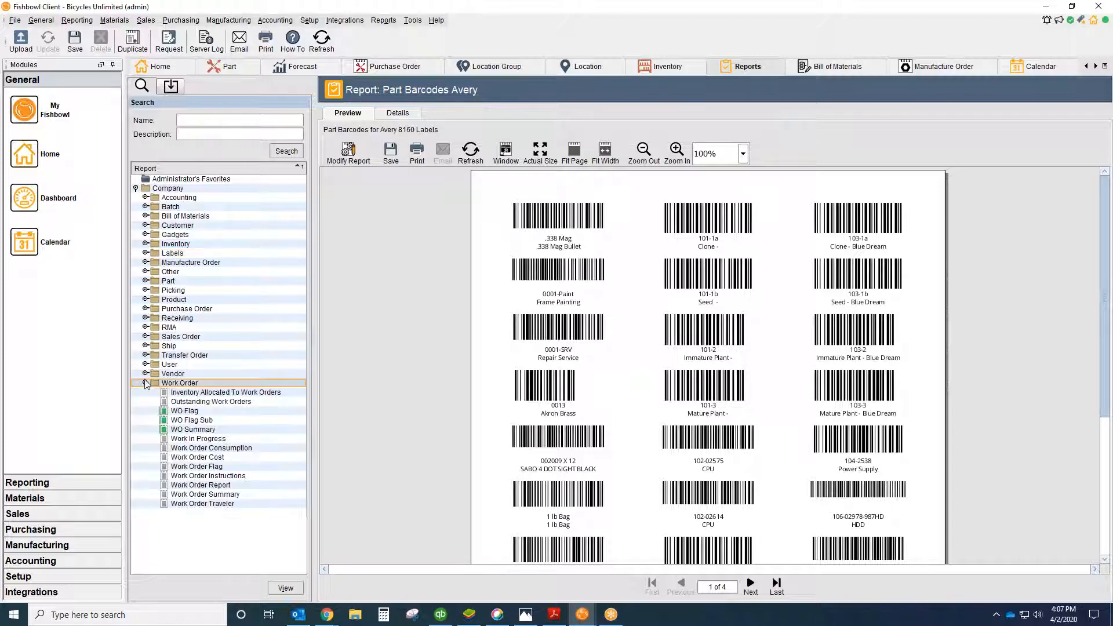
left_click(206, 432)
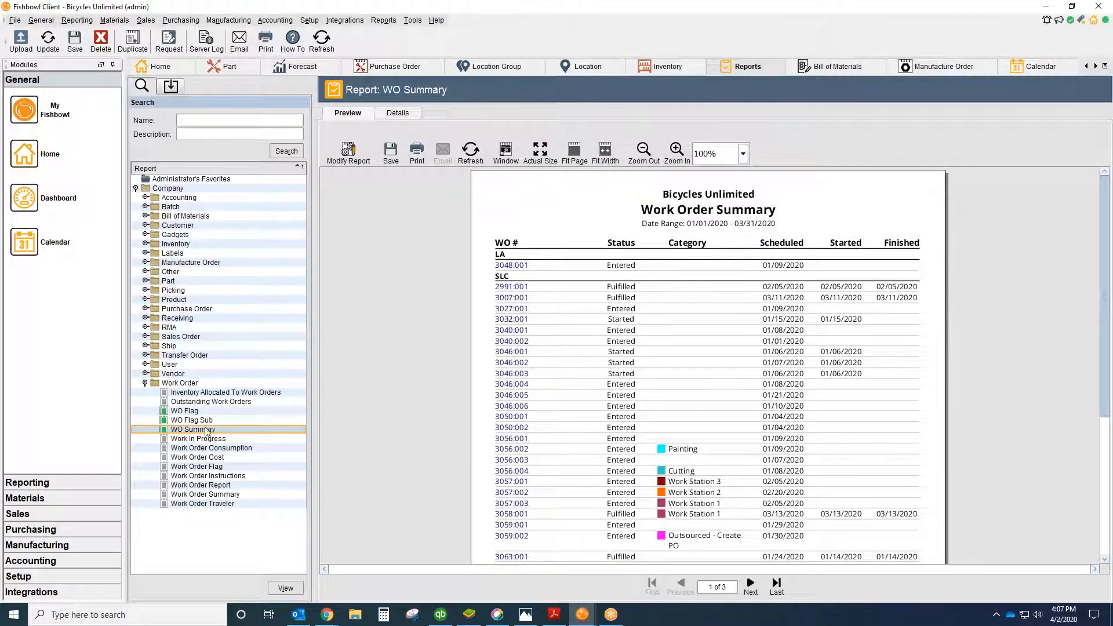
left_click(196, 413)
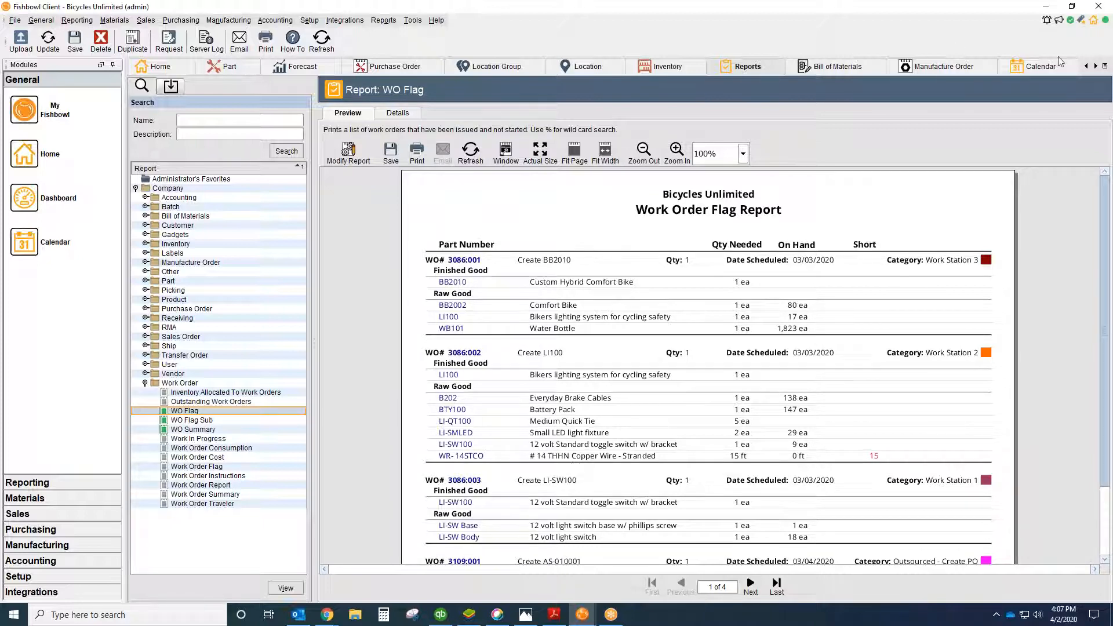
- Search parts for 'b2' and open B202 Everyday Brake Cables
left_click(231, 69)
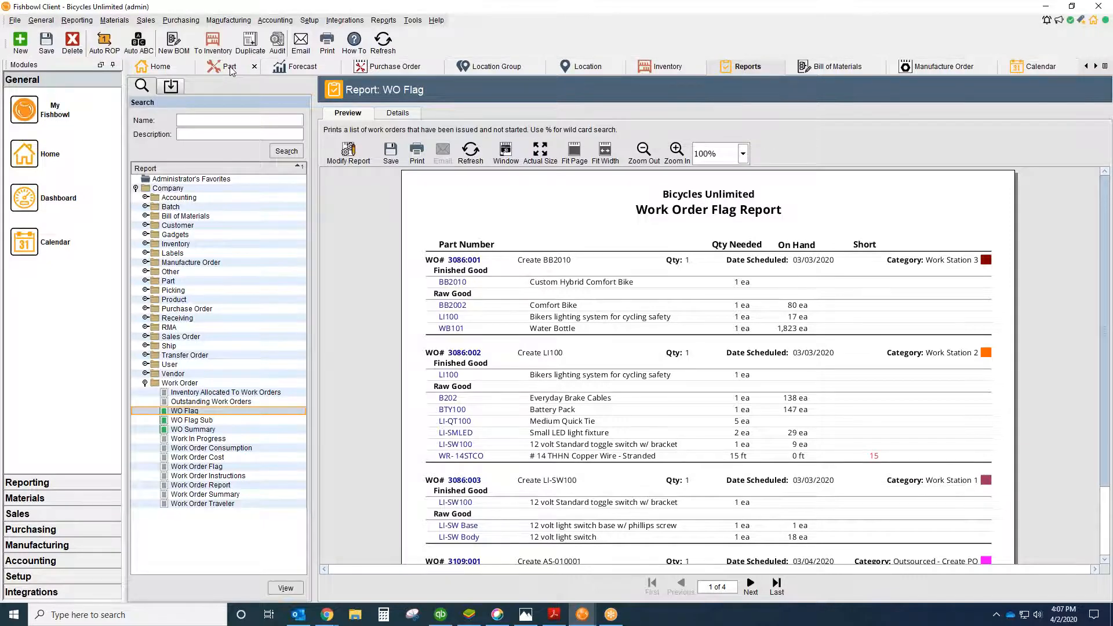
left_click(398, 113)
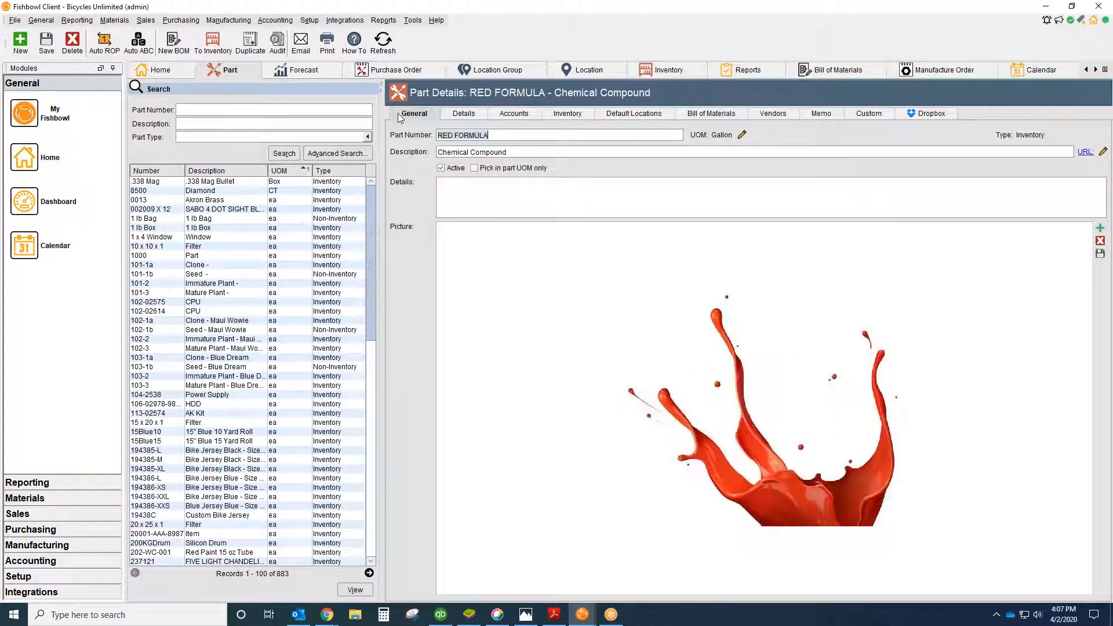
left_click(214, 109)
type("b2")
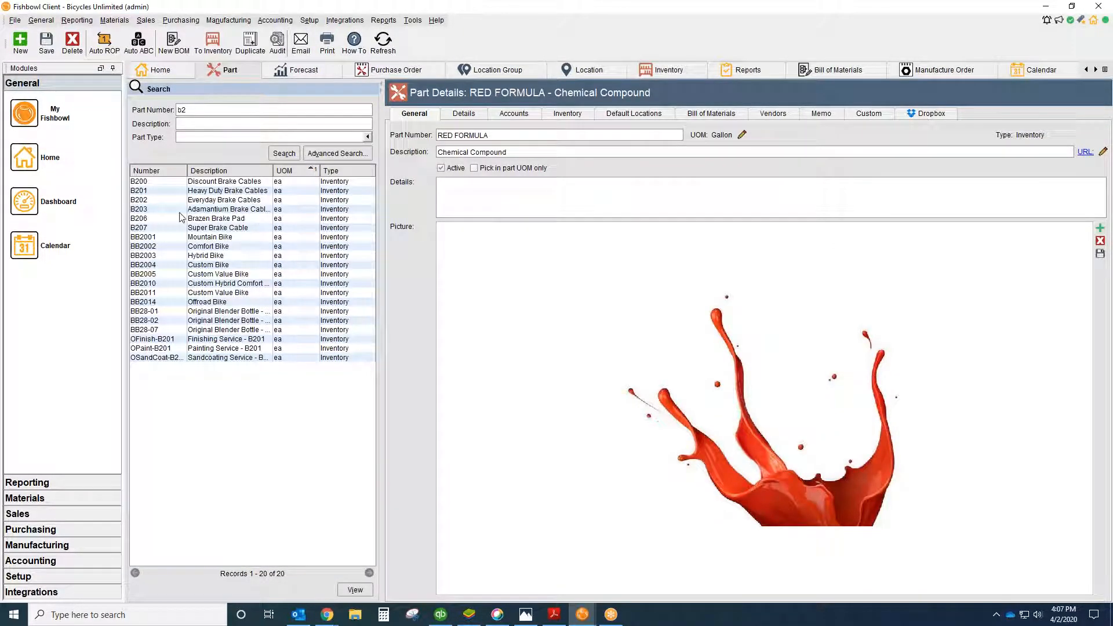
left_click(163, 199)
- Clear the 'b2' part search to list all parts, then open Sales Order from the Sales modules
double_click(210, 109)
key("BackSpace")
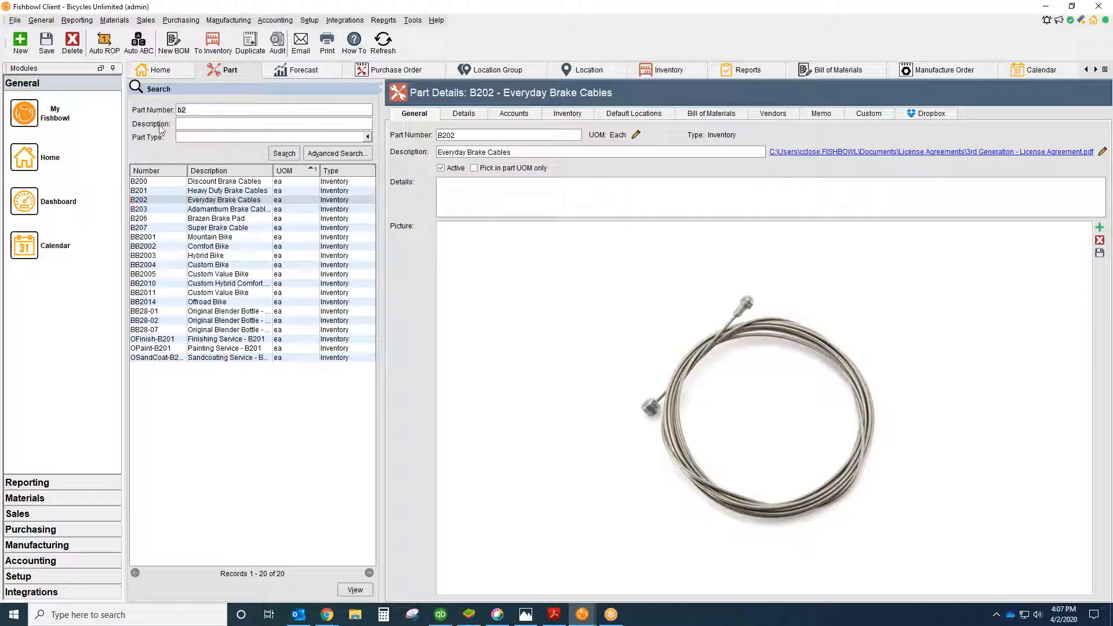
left_click(284, 153)
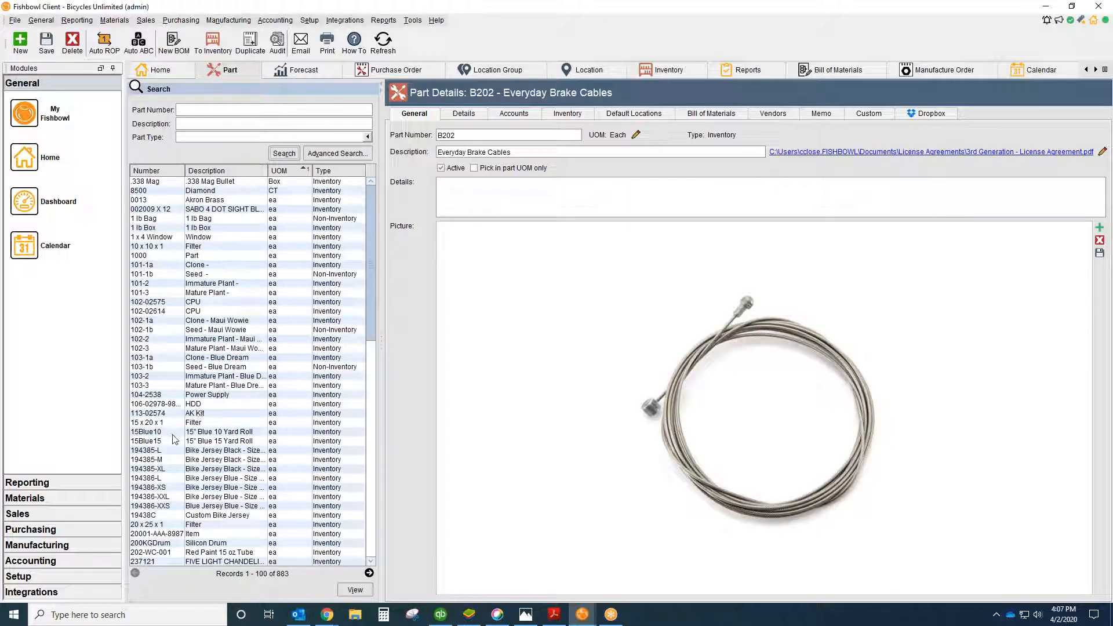
left_click(50, 513)
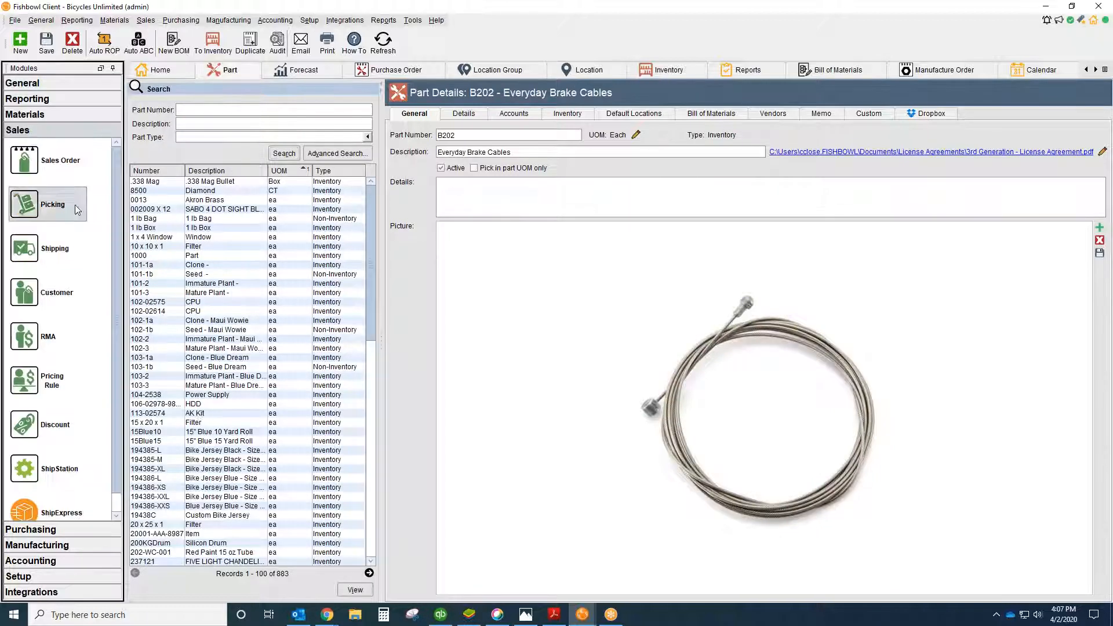
left_click(81, 164)
- Start a new sales order for Allan's Raceway and browse the Bikes category to BB2001-Mountain Bike
left_click(20, 41)
type("a")
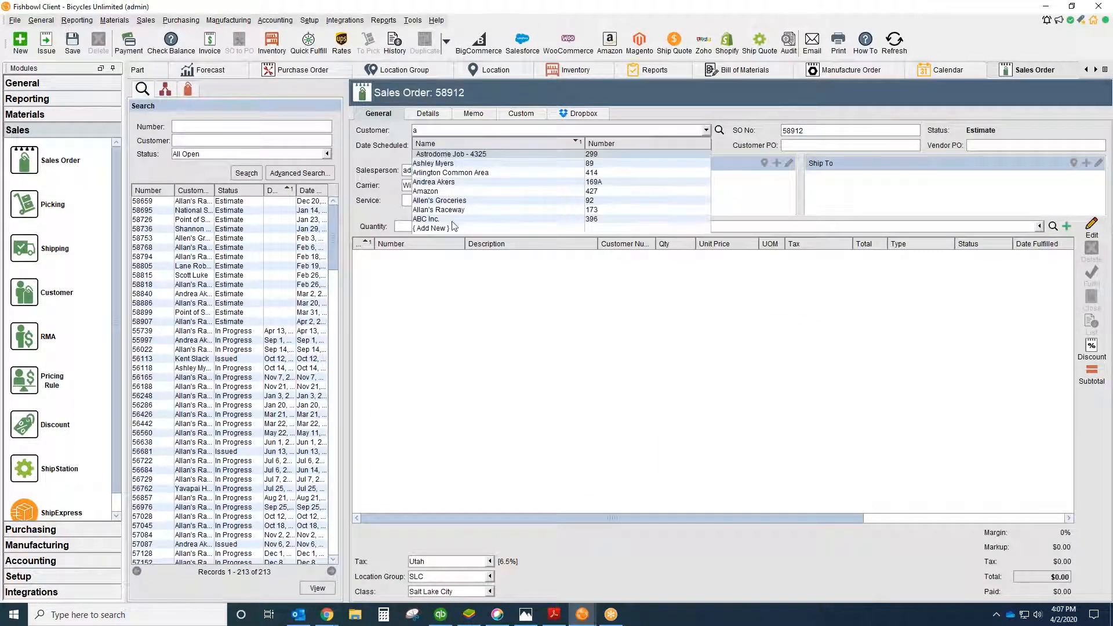
left_click(452, 210)
left_click(164, 88)
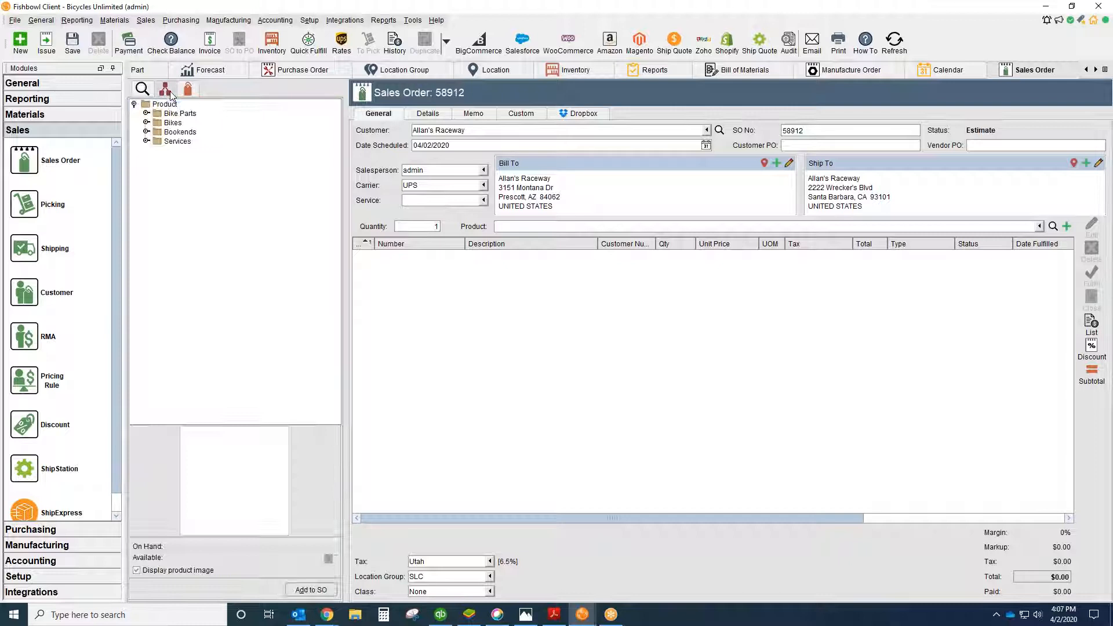
left_click(146, 123)
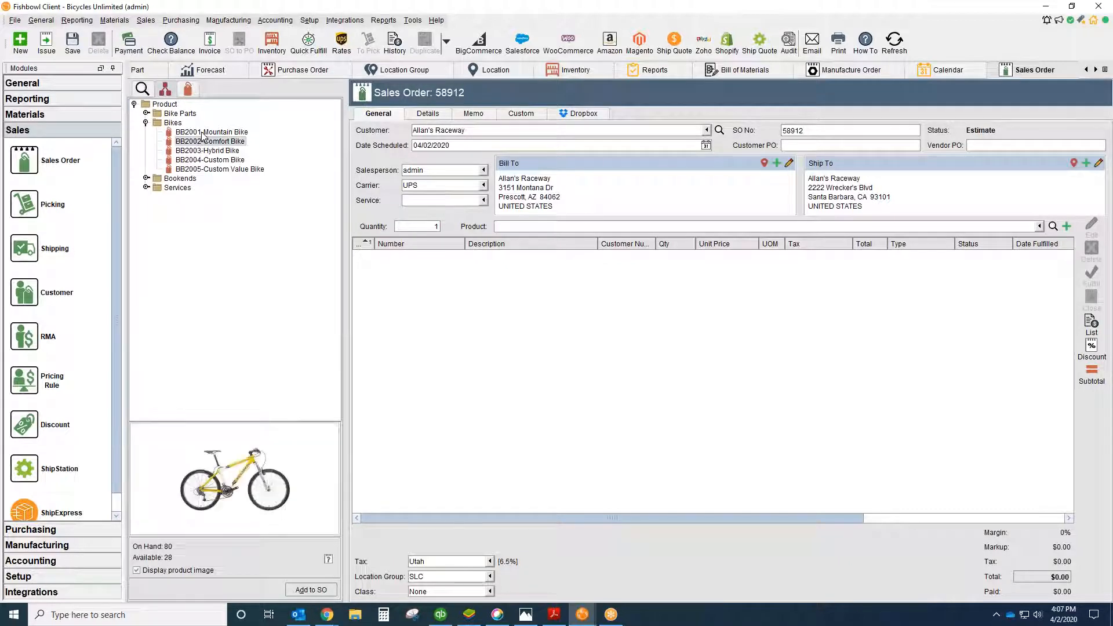
left_click(202, 132)
- Add B201 Heavy Duty Brake Cables and F101 Access Creater Frame, then issue despite the class warning
left_click(531, 227)
type("b2")
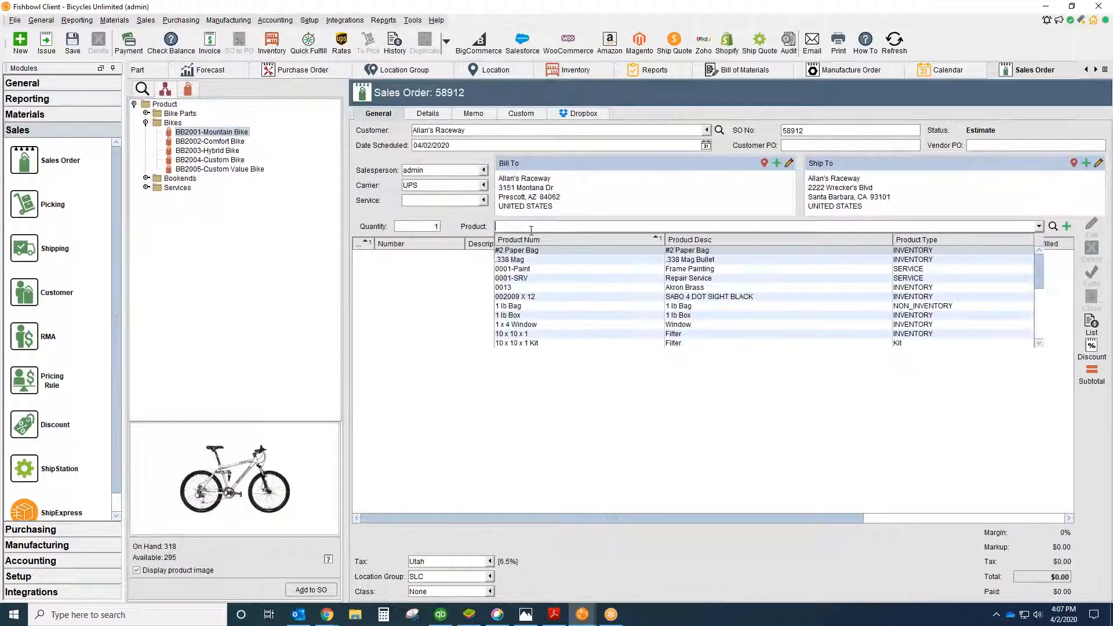
left_click(526, 259)
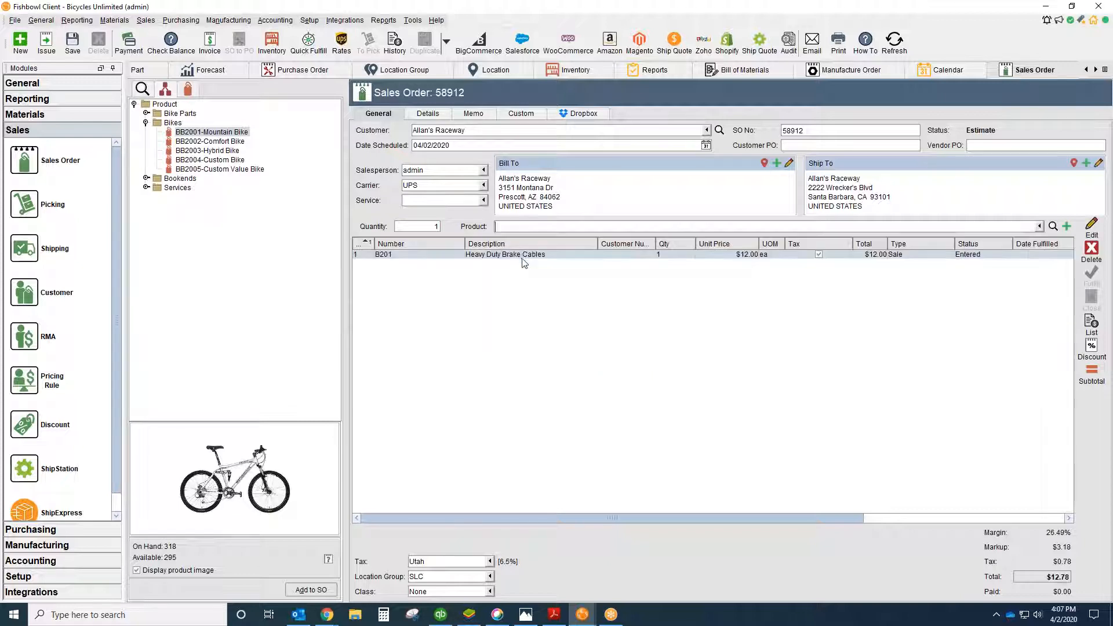
left_click(536, 227)
type("f1")
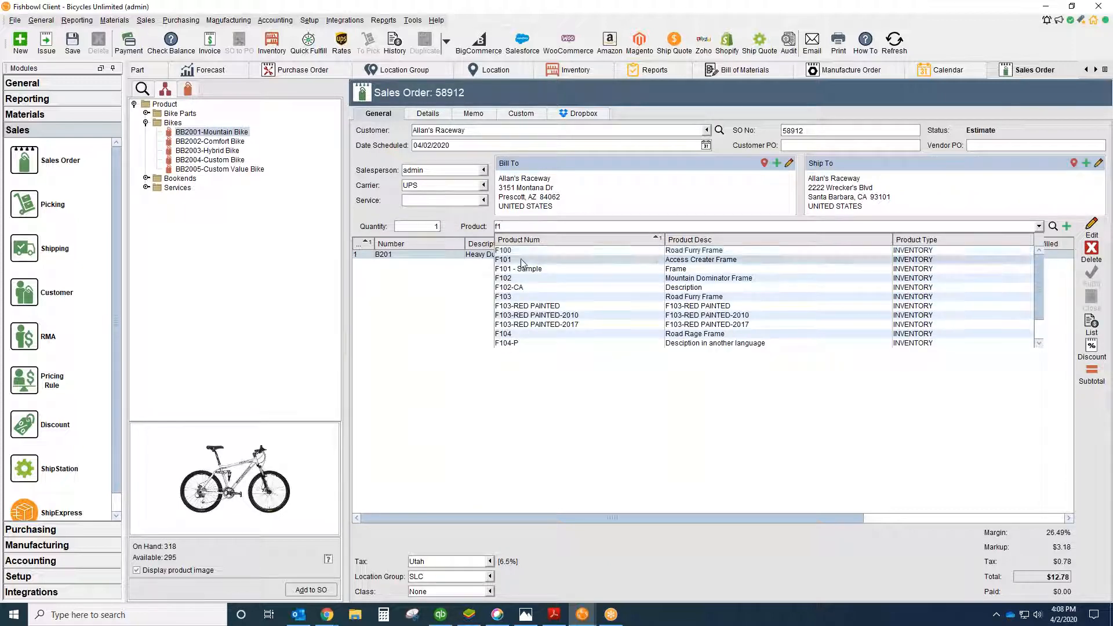
left_click(523, 261)
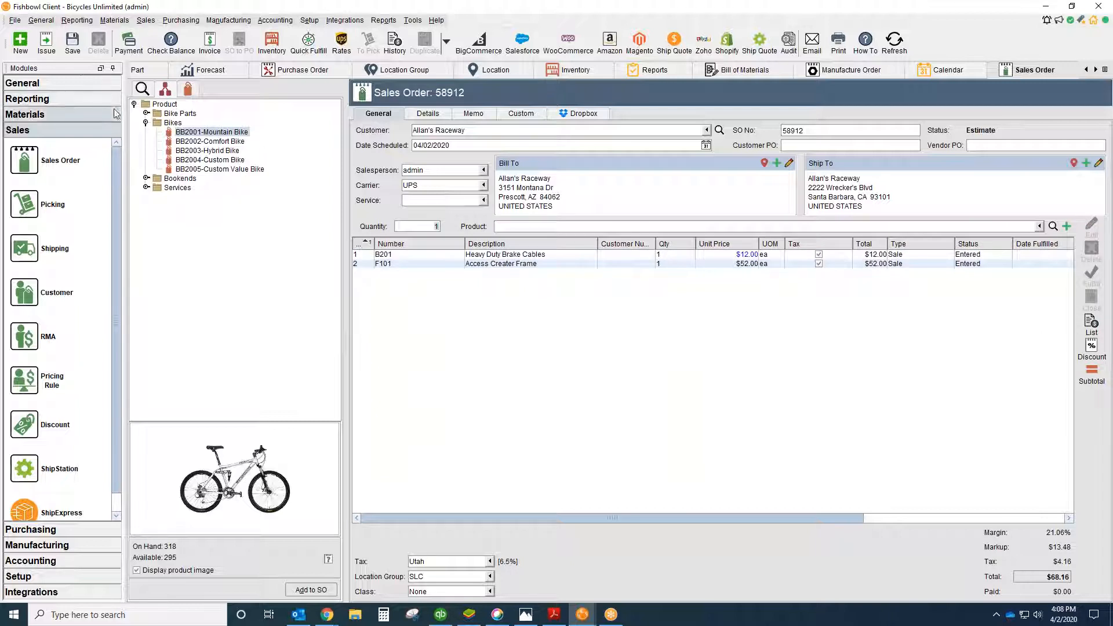
left_click(46, 42)
left_click(540, 324)
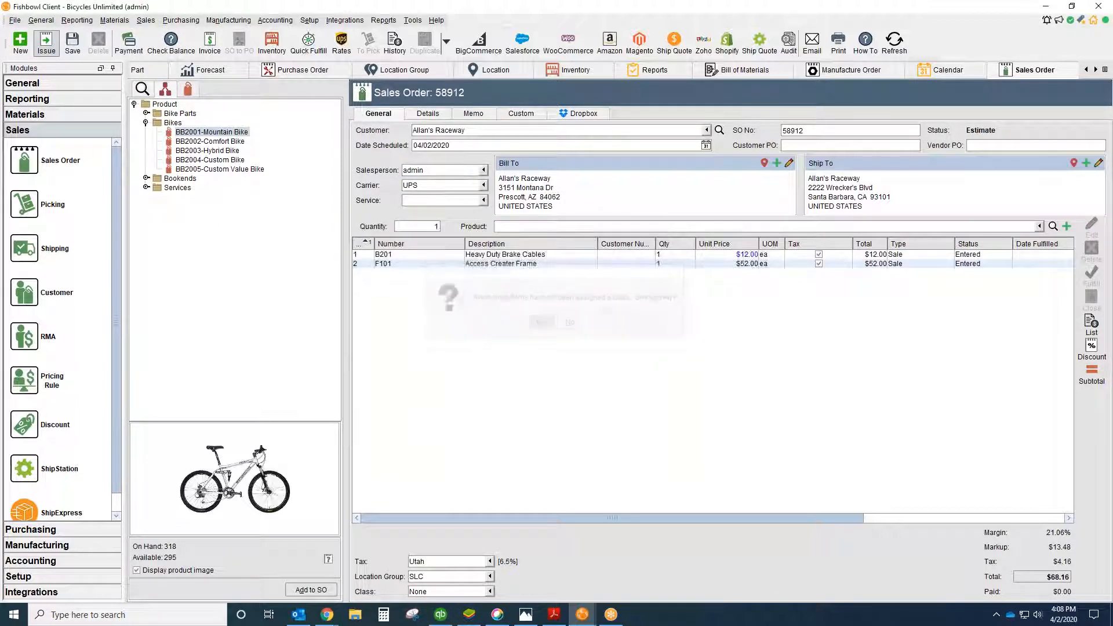
- Create the pick for the issued sales order
left_click(402, 45)
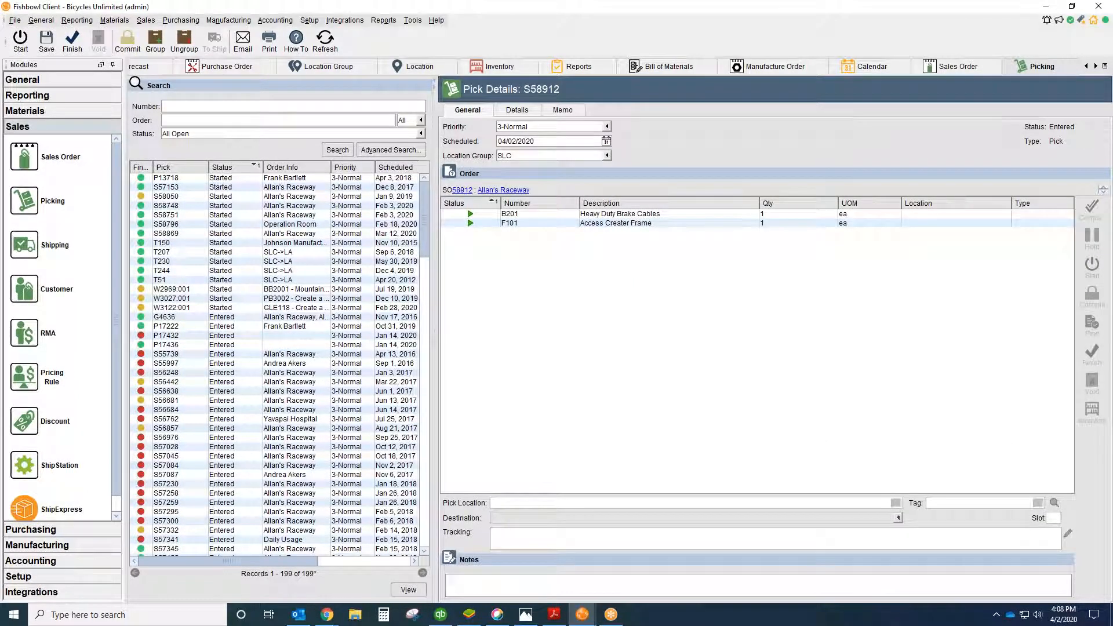
mouse_move(180, 202)
left_mouse_down()
mouse_move(119, 255)
mouse_move(249, 290)
mouse_move(223, 234)
left_mouse_up()
key("Escape")
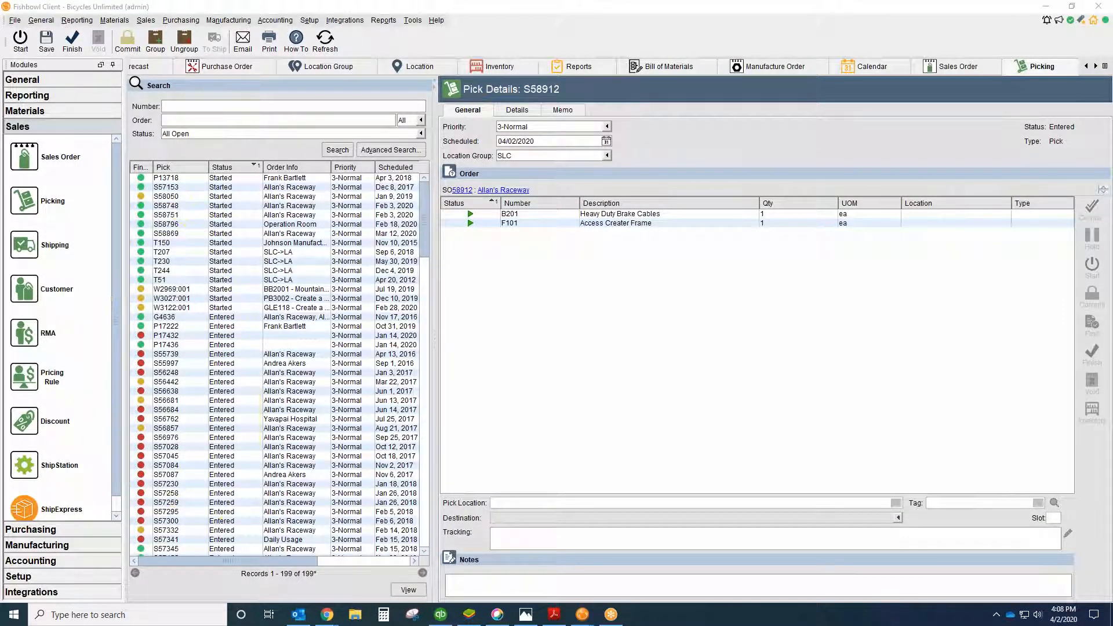
- Start the pick, preview and close the pick ticket, then finish picking
left_click(20, 41)
left_click(618, 357)
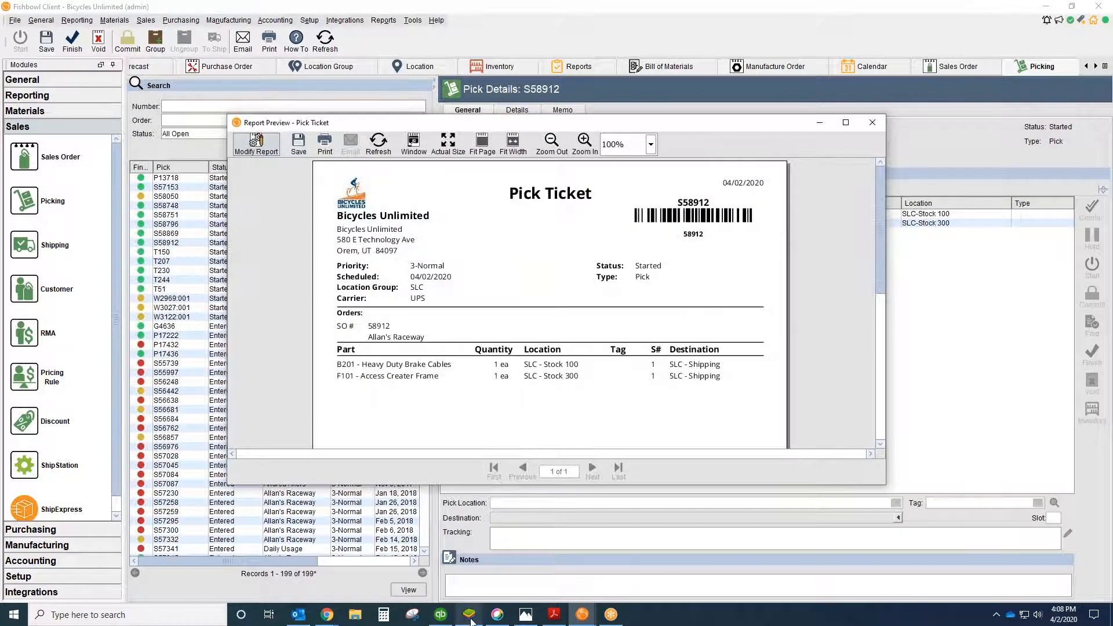
left_click(471, 619)
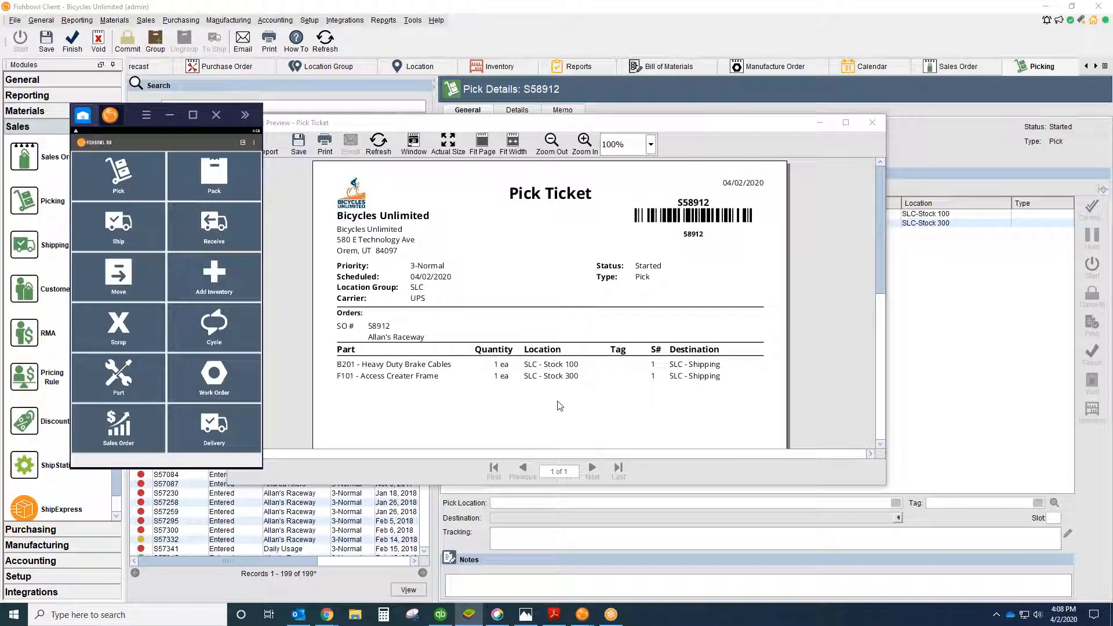
left_click(170, 116)
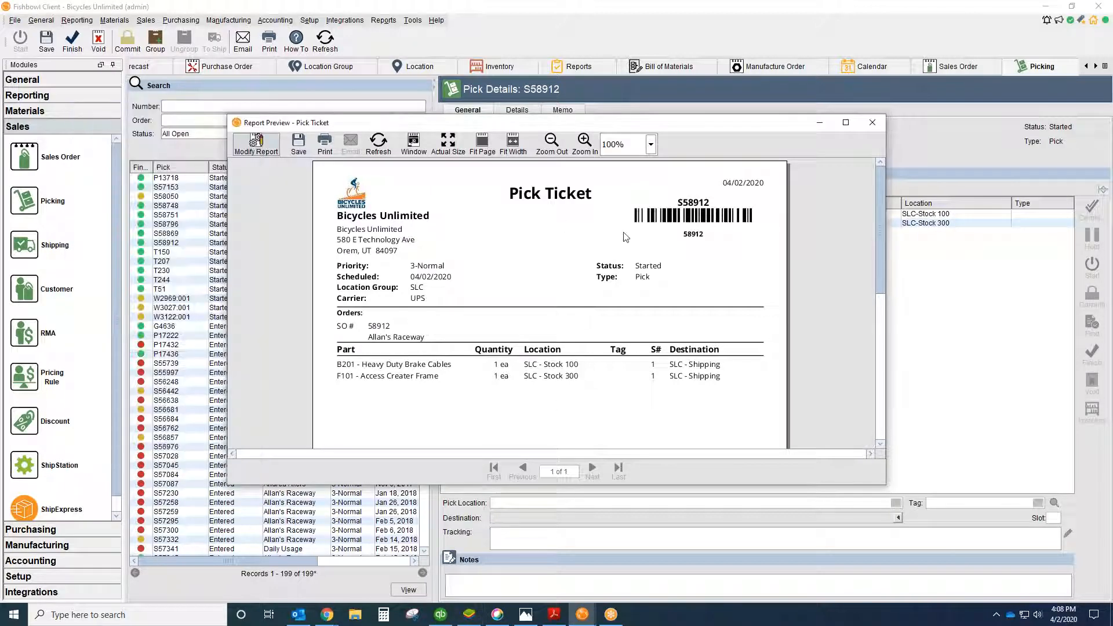
left_click(872, 122)
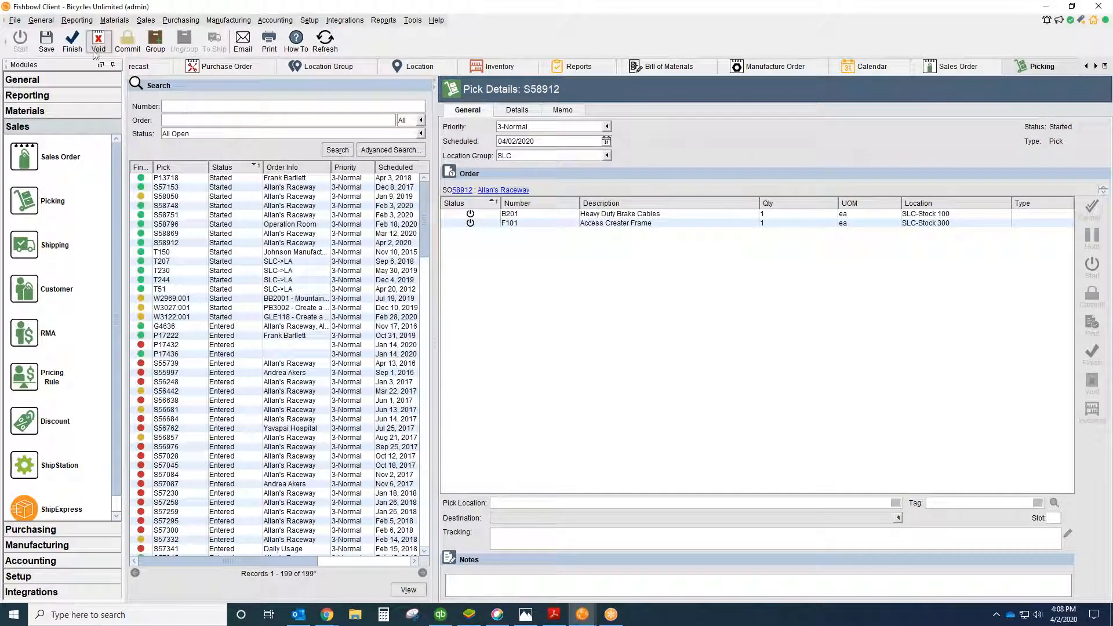
left_click(72, 42)
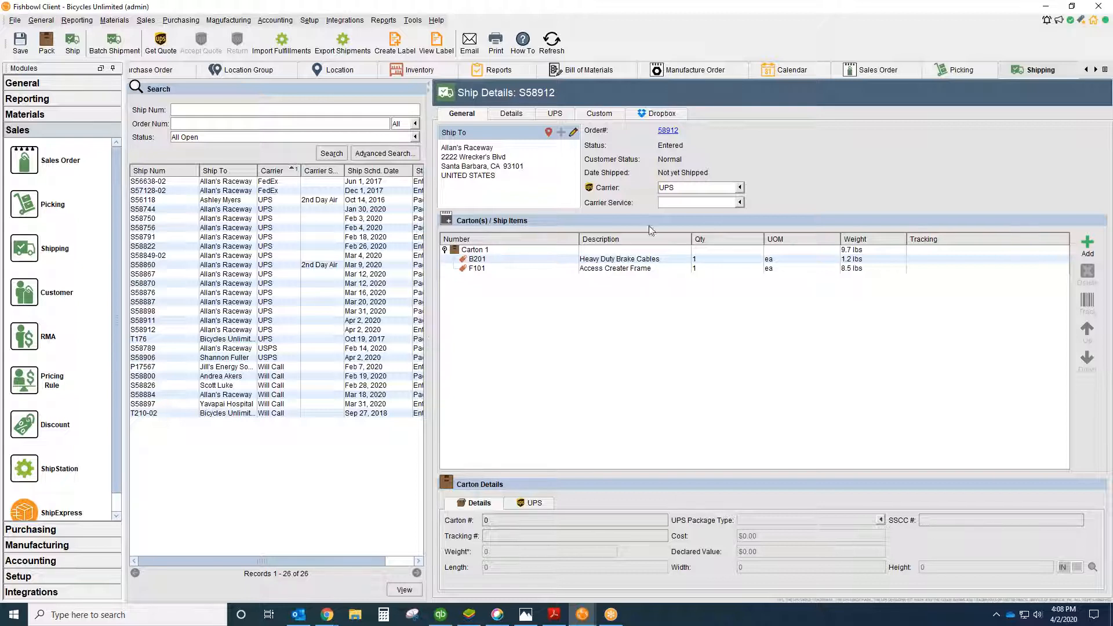
- Enter the tracking number for Carton 1
left_click(503, 251)
left_click(503, 536)
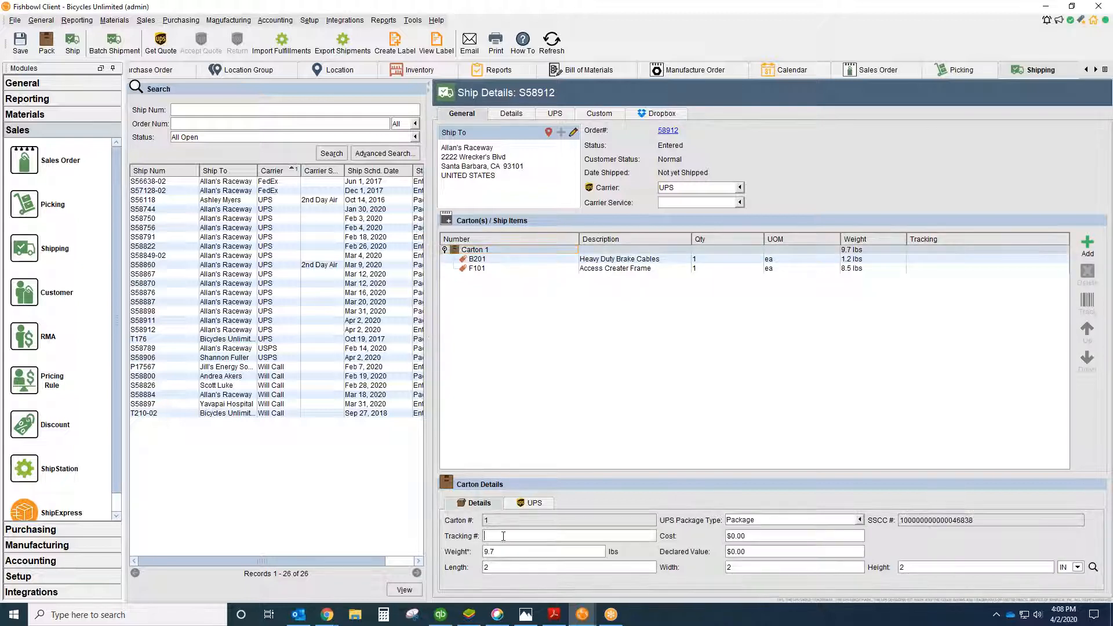
type("654879879879")
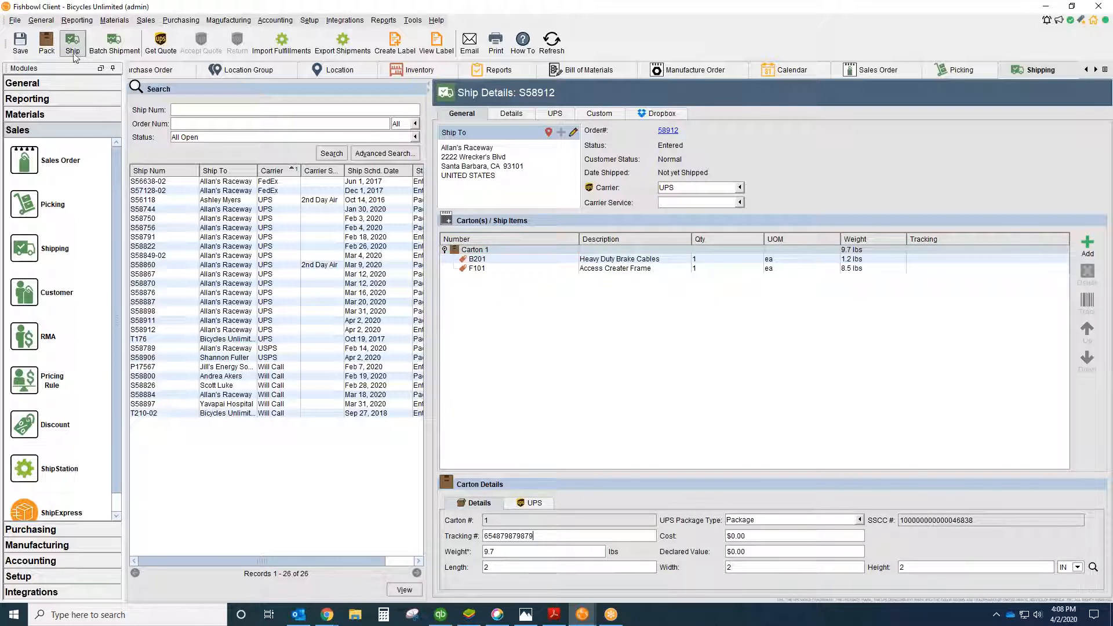
- Pack the unpaid shipment and preview the packing slip showing both line items
left_click(39, 53)
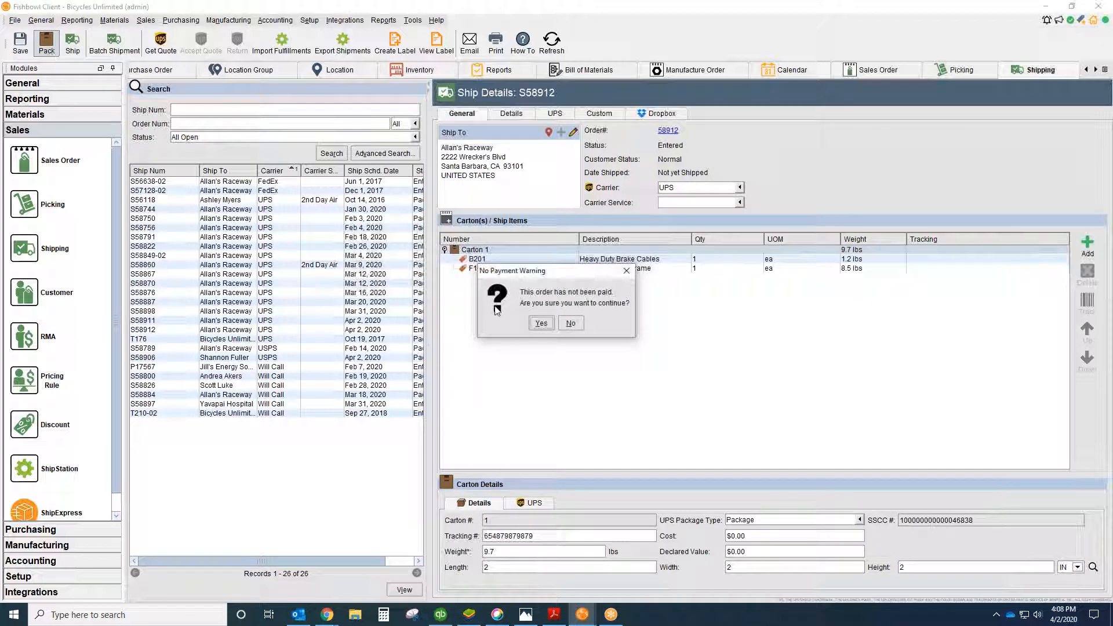
left_click(540, 323)
left_click(622, 360)
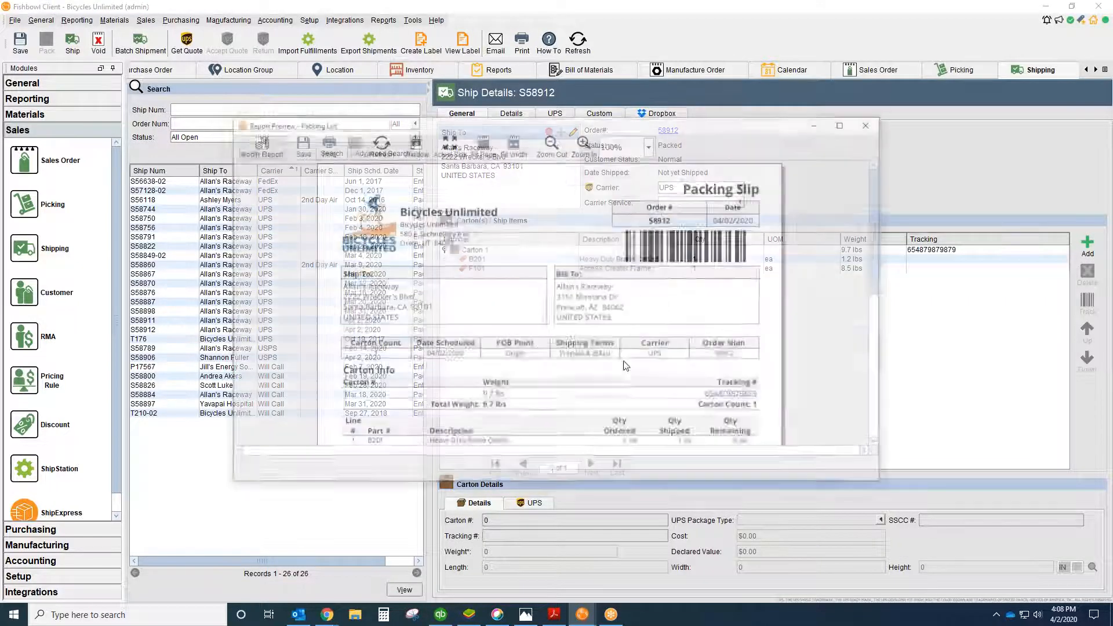
left_click_drag(580, 122, 477, 69)
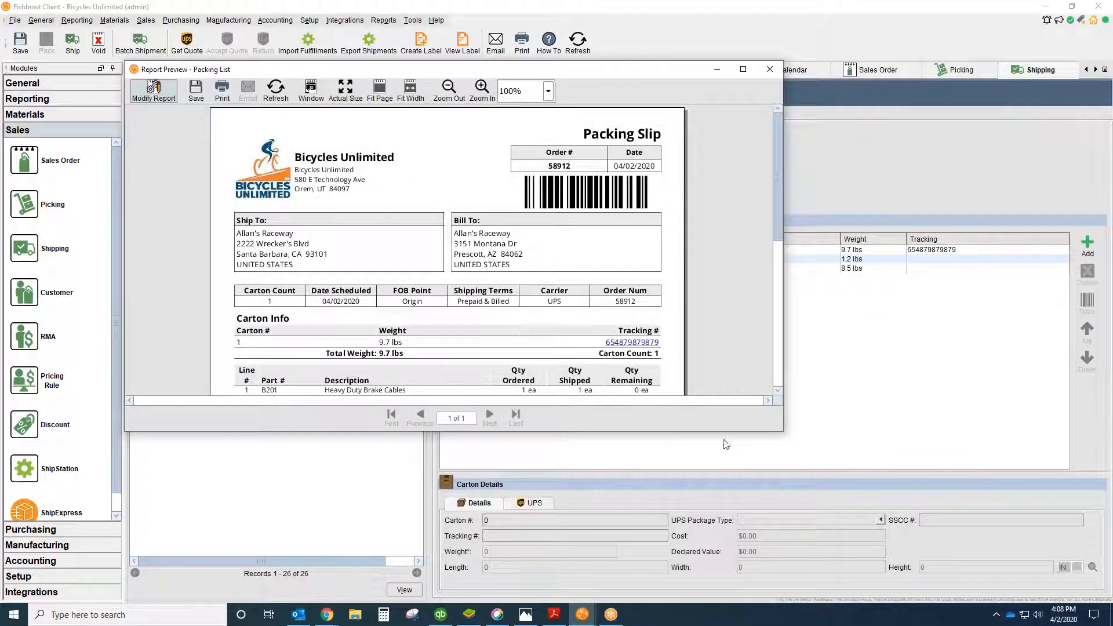
left_click_drag(724, 432, 724, 552)
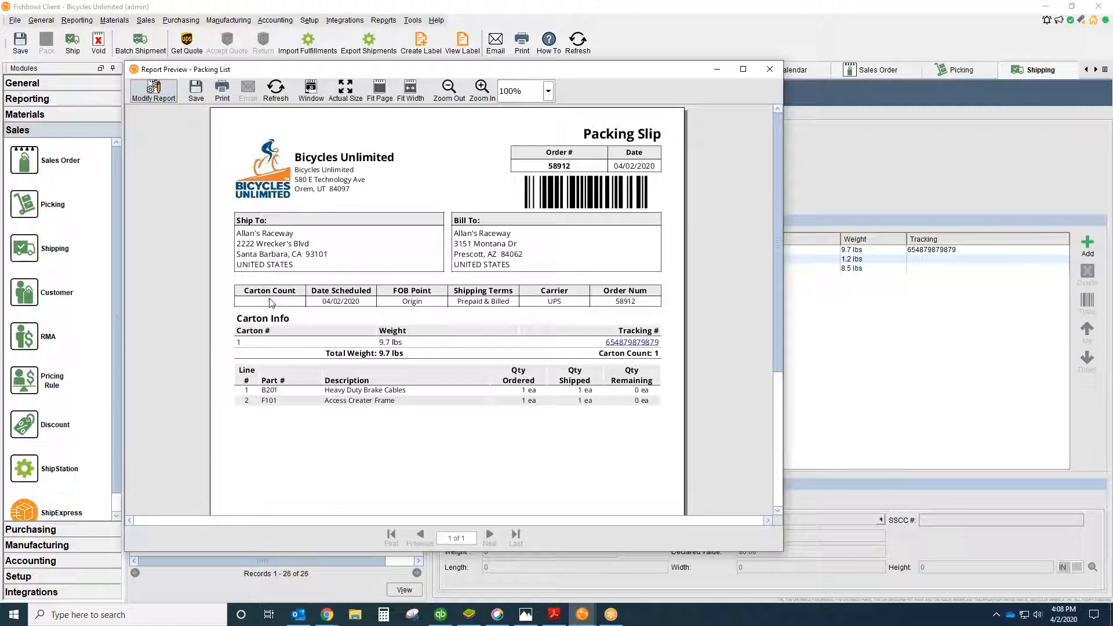
left_click(770, 69)
- Preview the Bill of Lading from the shipping reports
left_click(384, 19)
left_click(395, 54)
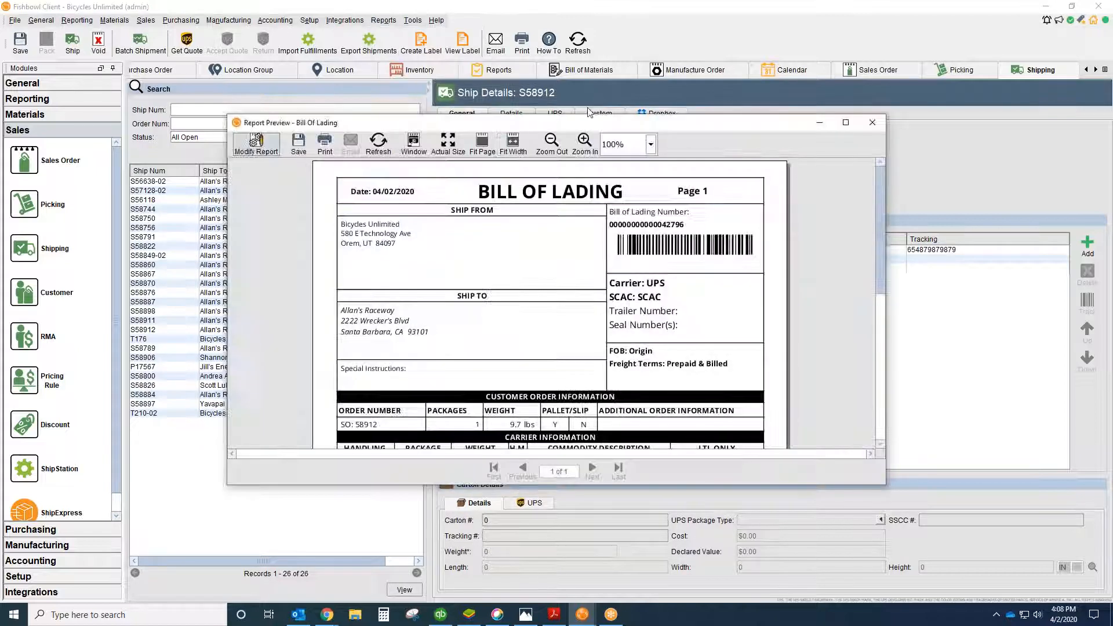
left_click_drag(594, 124, 524, 72)
left_click_drag(818, 434, 819, 520)
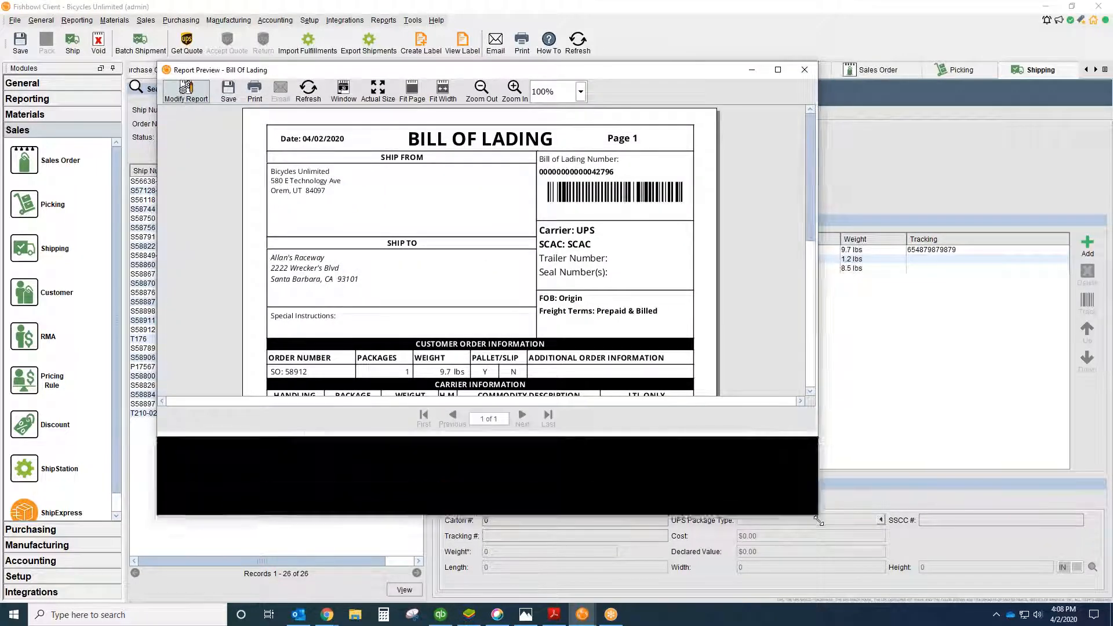
left_click(803, 70)
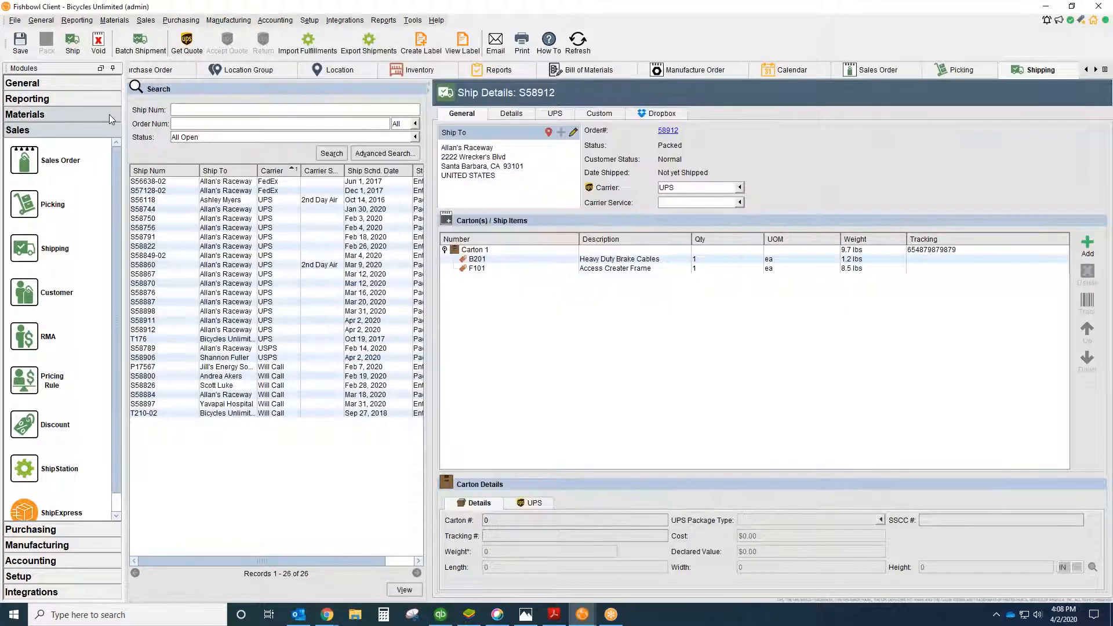
- Ship the packed order past the unpaid-order warning, then scroll the module tabs back
left_click(72, 41)
left_click(535, 321)
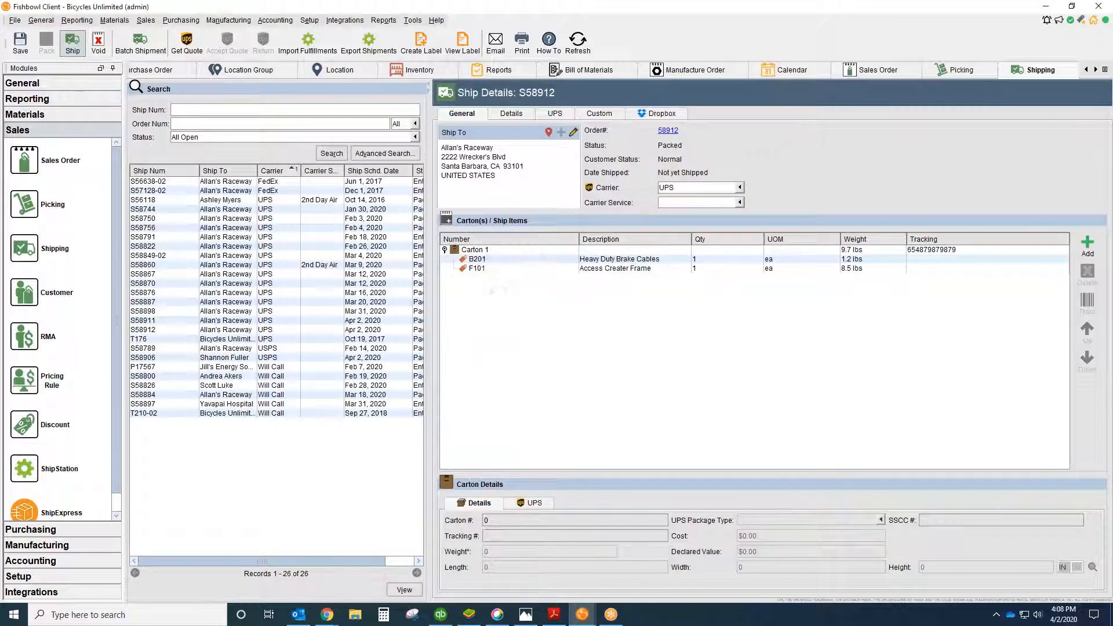
key("Return")
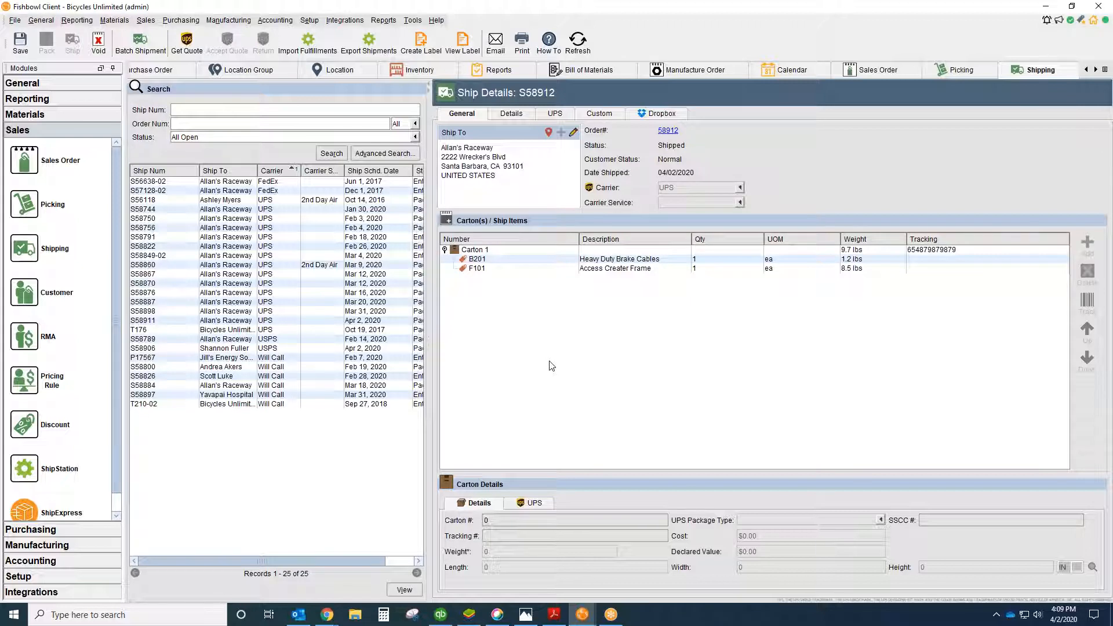
left_click(1086, 71)
left_click(1086, 72)
- Show part B202 in the Part module, scroll the Integrations list, then list Materials modules
left_click(313, 74)
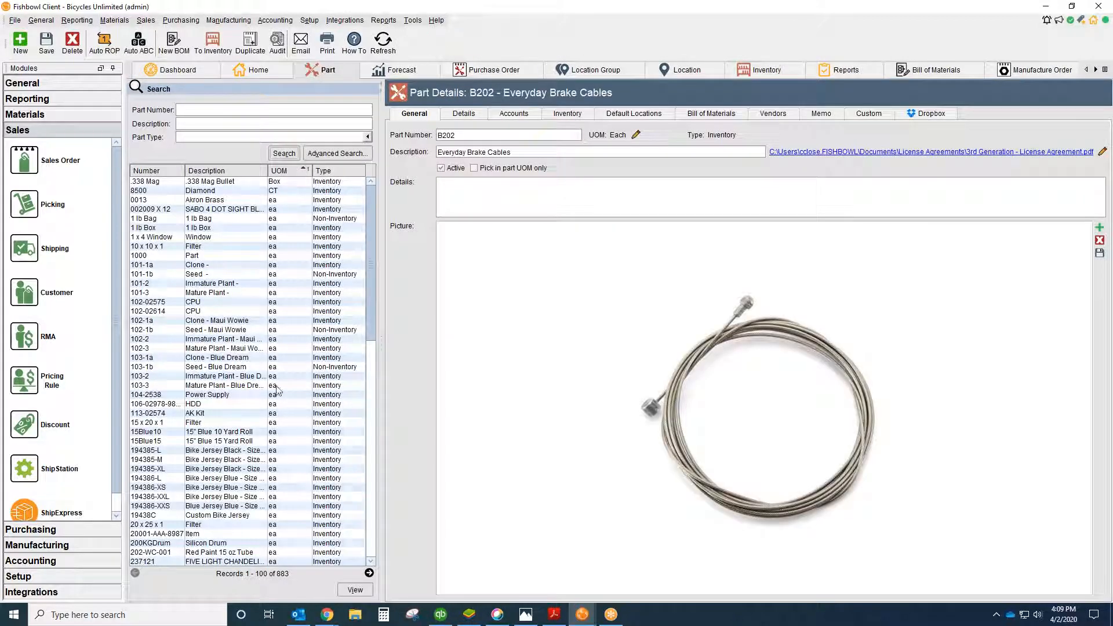
left_click(58, 593)
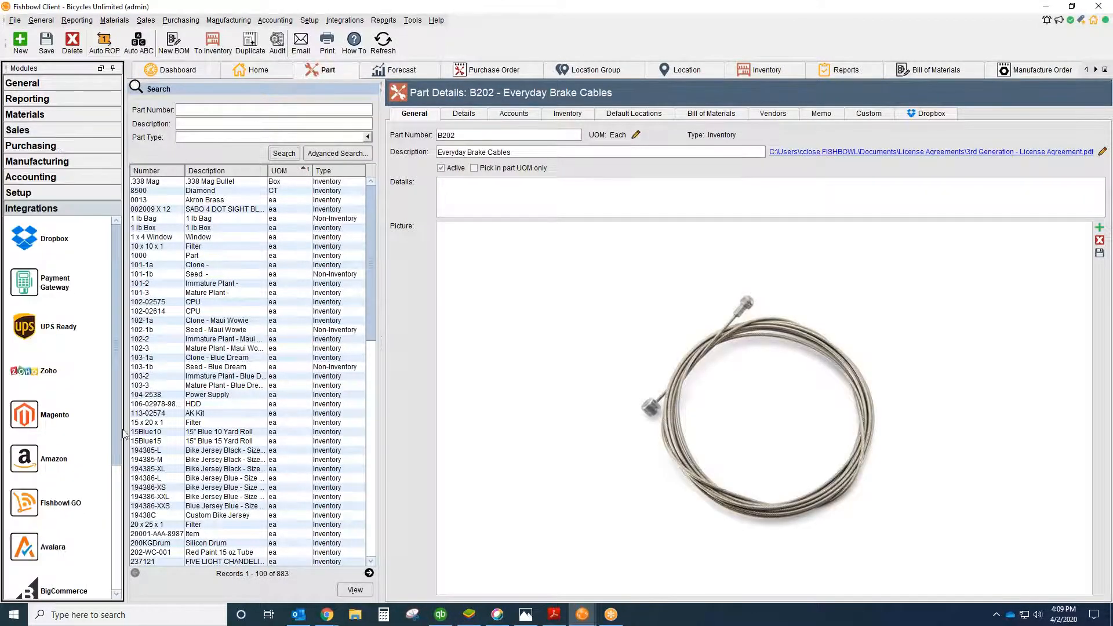
scroll(123, 440, "down", 3)
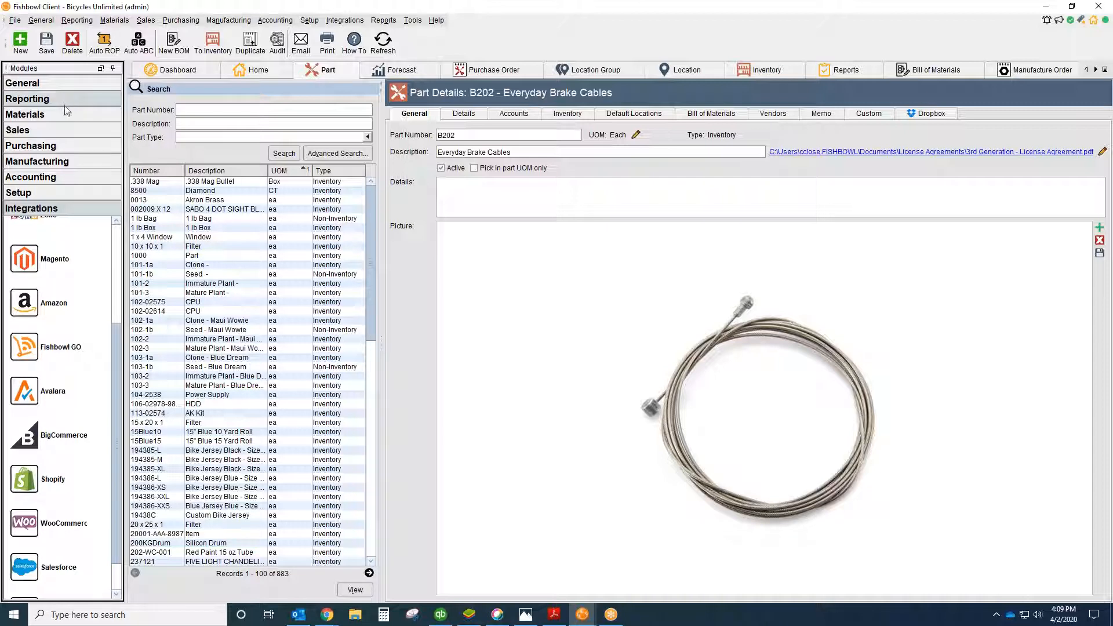
left_click(24, 114)
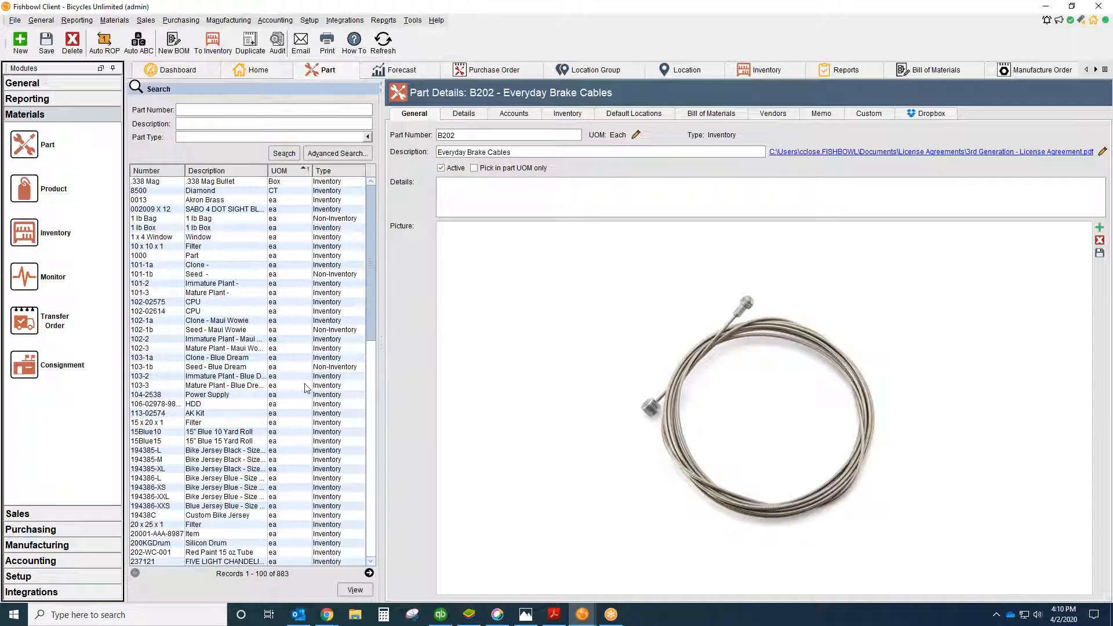
- Search the computer for 'impl' and open the Implementation Flow Chart Road Map PDF
left_click(118, 616)
type("impl")
left_click(106, 389)
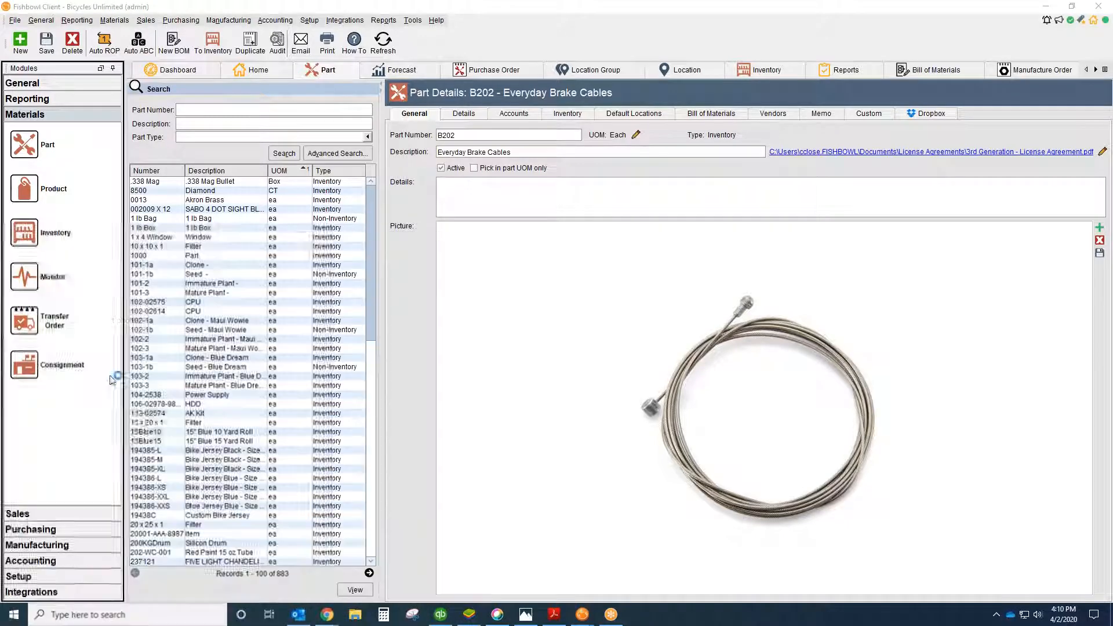